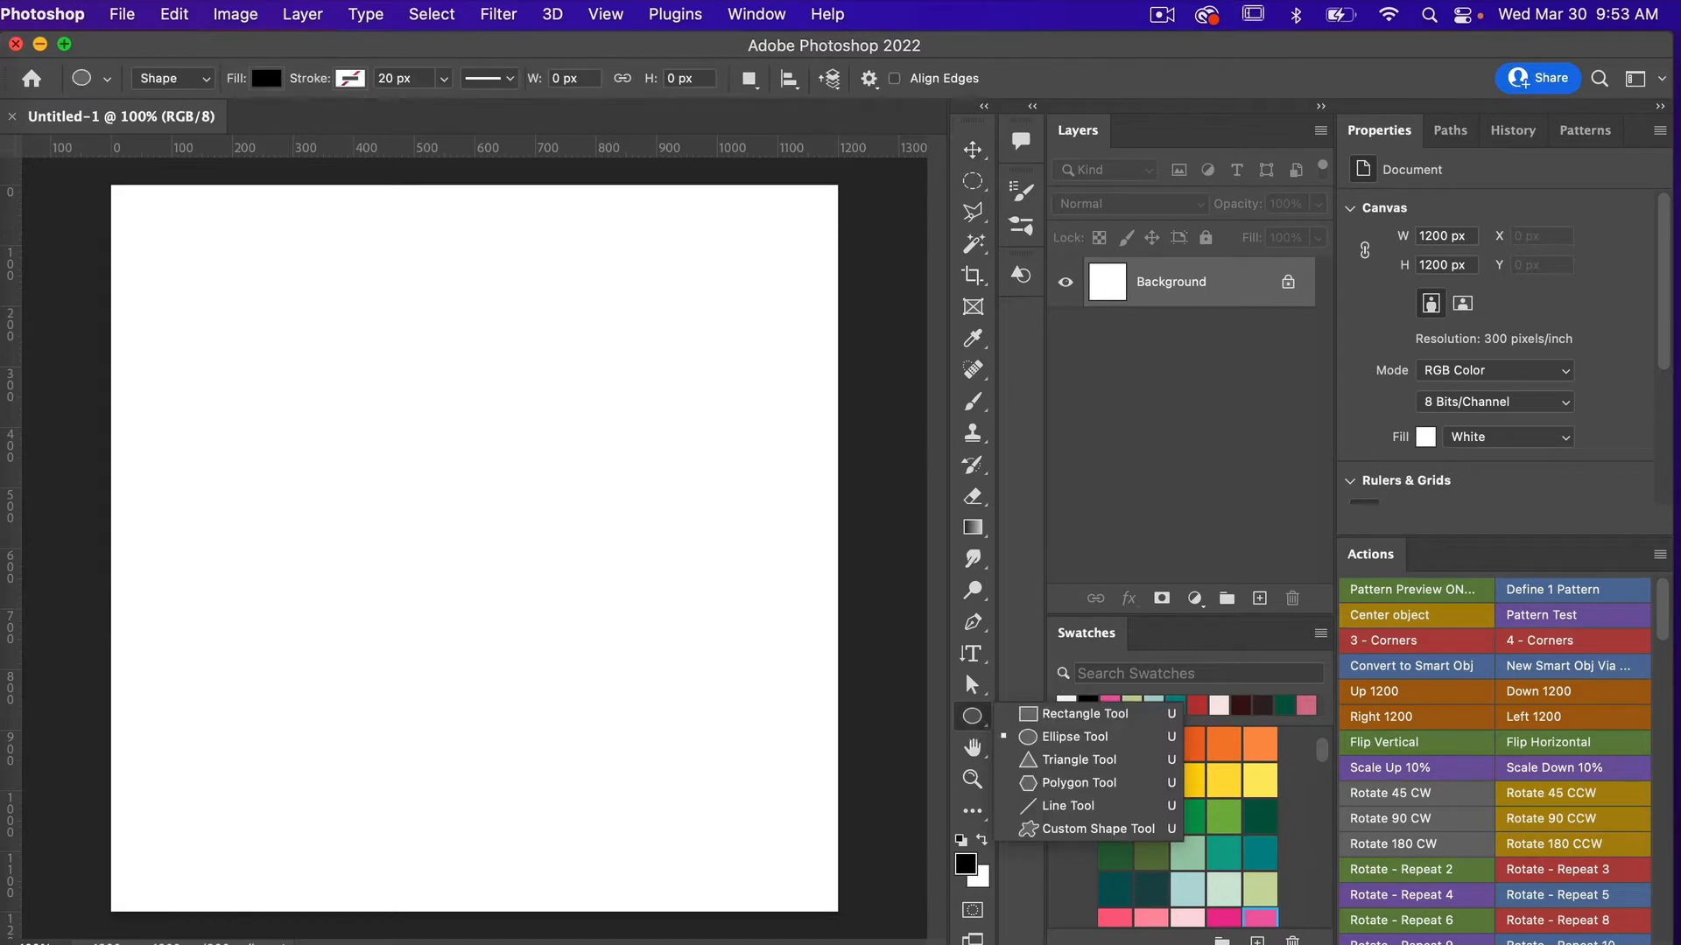
# Draw a black square about 166 px wide near the canvas's upper-left corner with the Rectangle tool.
pyautogui.click(1078, 711)
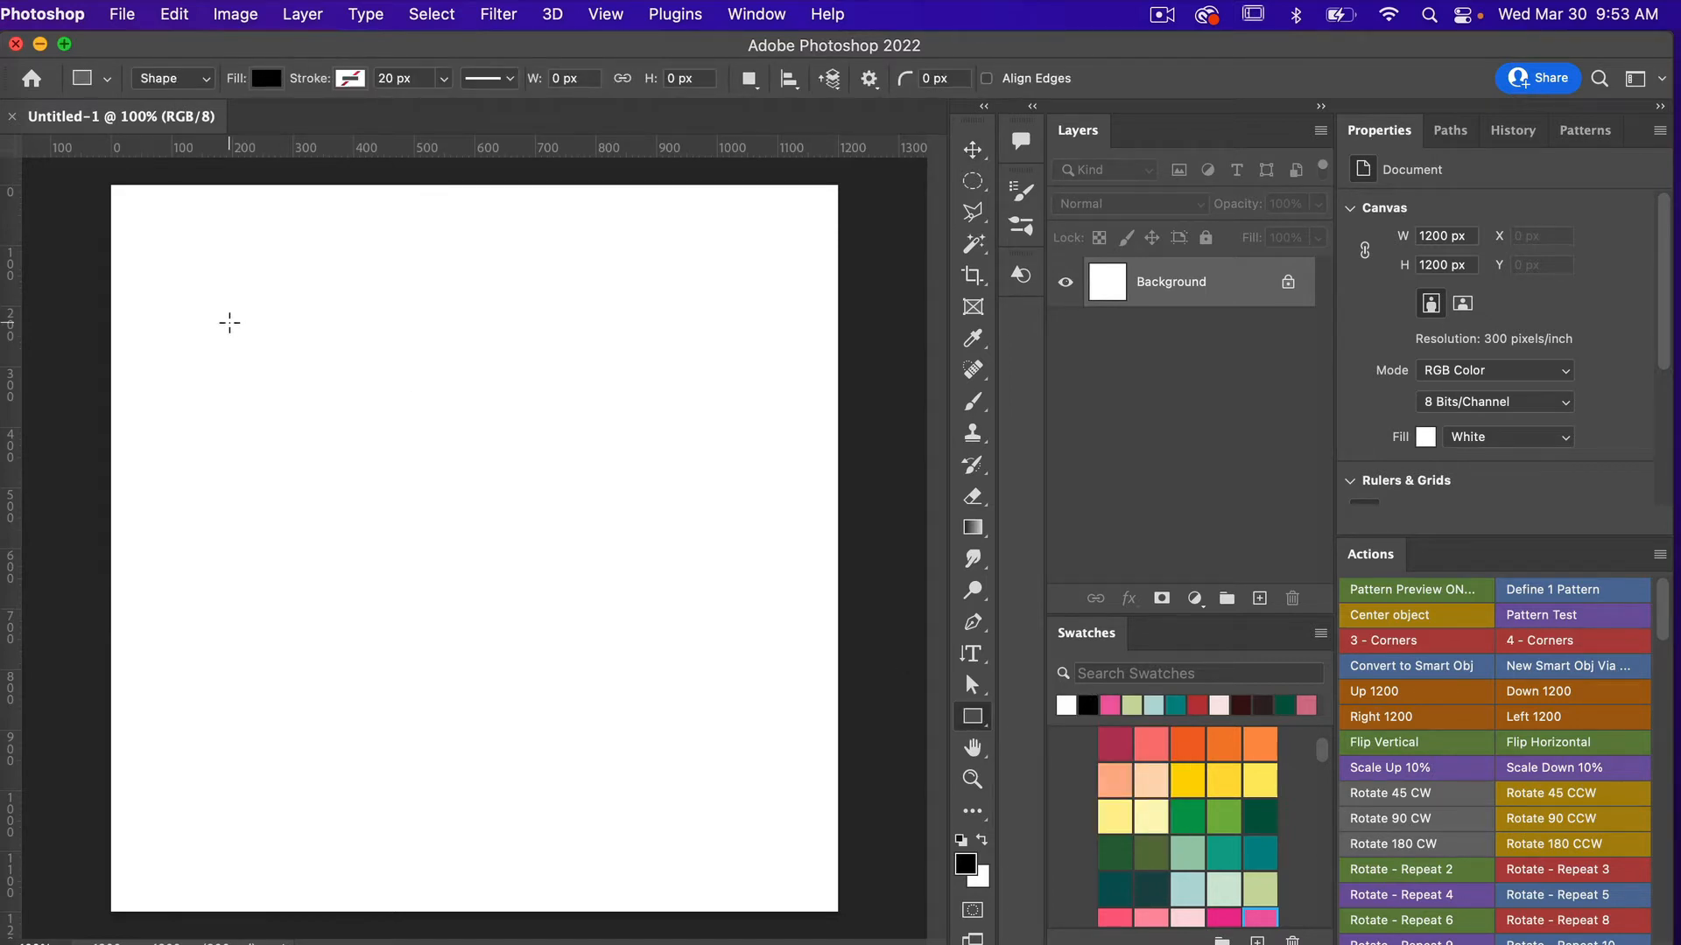
pyautogui.moveTo(229, 323); pyautogui.dragTo(278, 382)
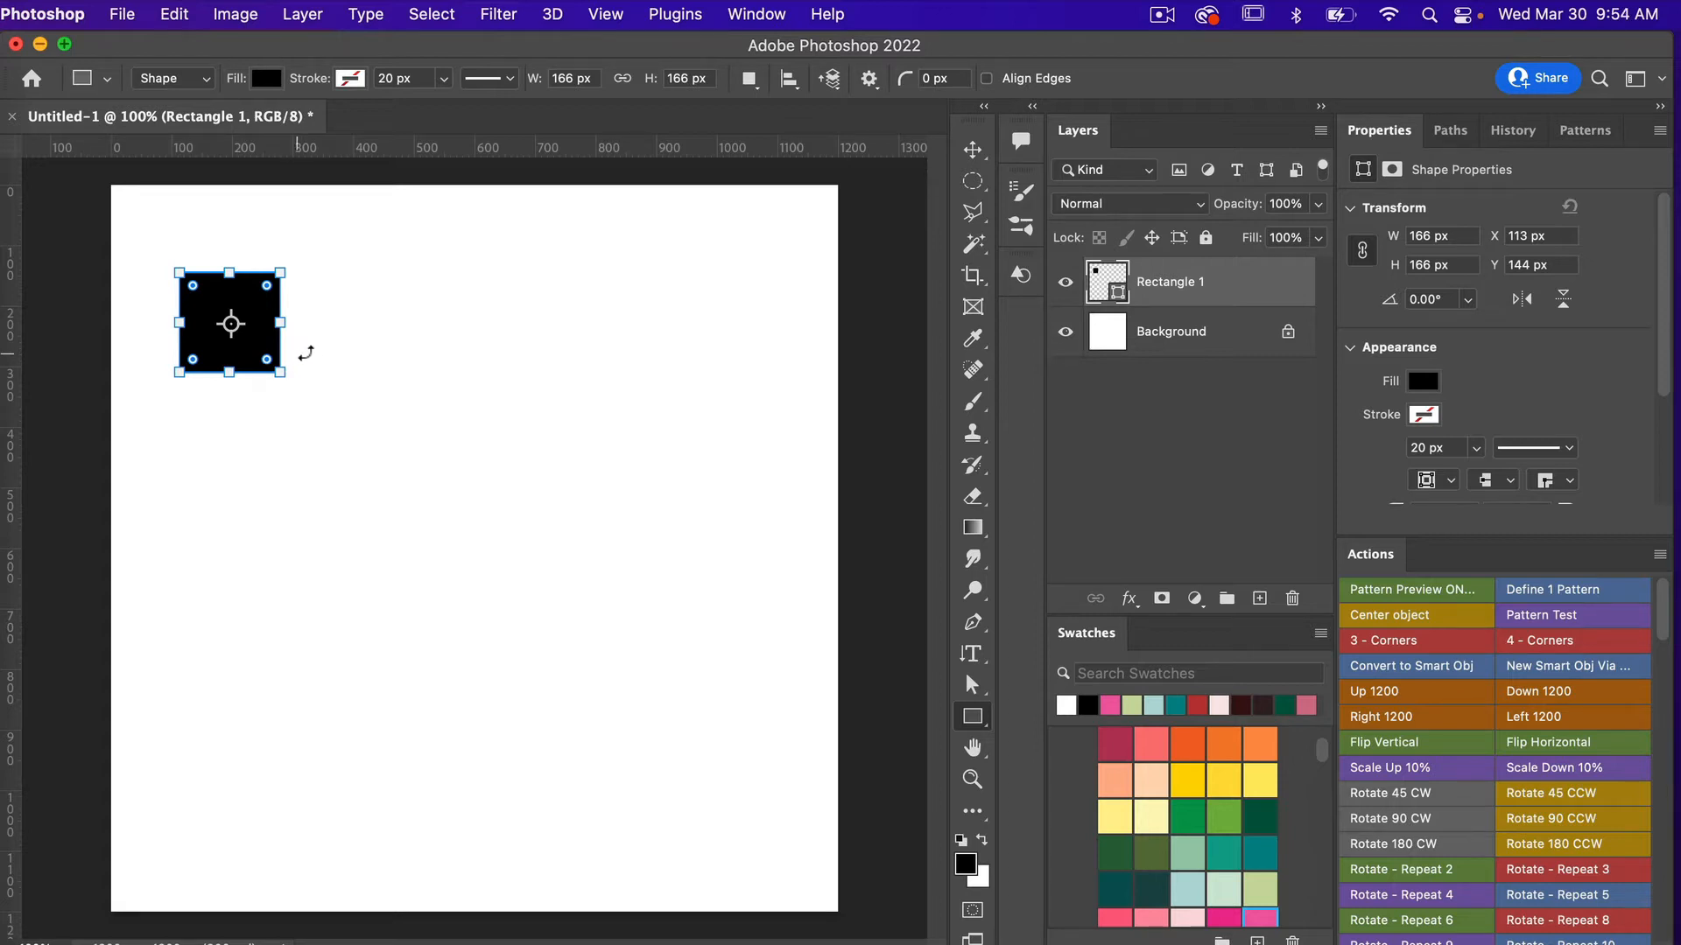
pyautogui.press('v')
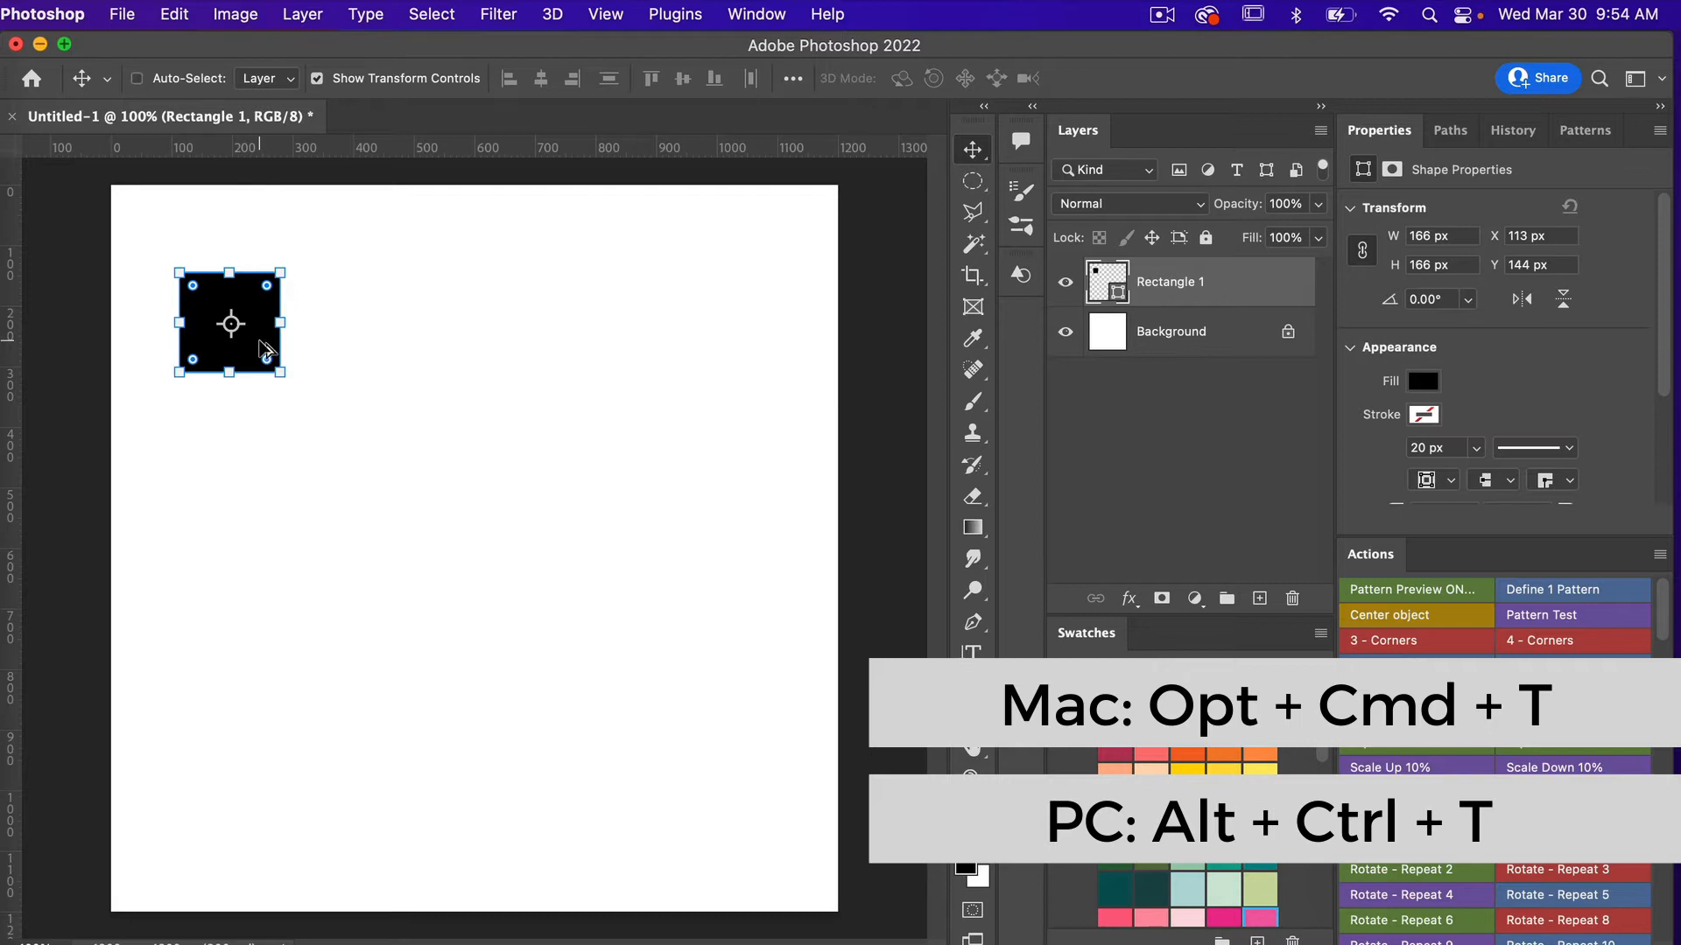
# Duplicate the square with a copy-transform, placing the copy about 204 px to its right at the same height.
pyautogui.press('alt+super+t')
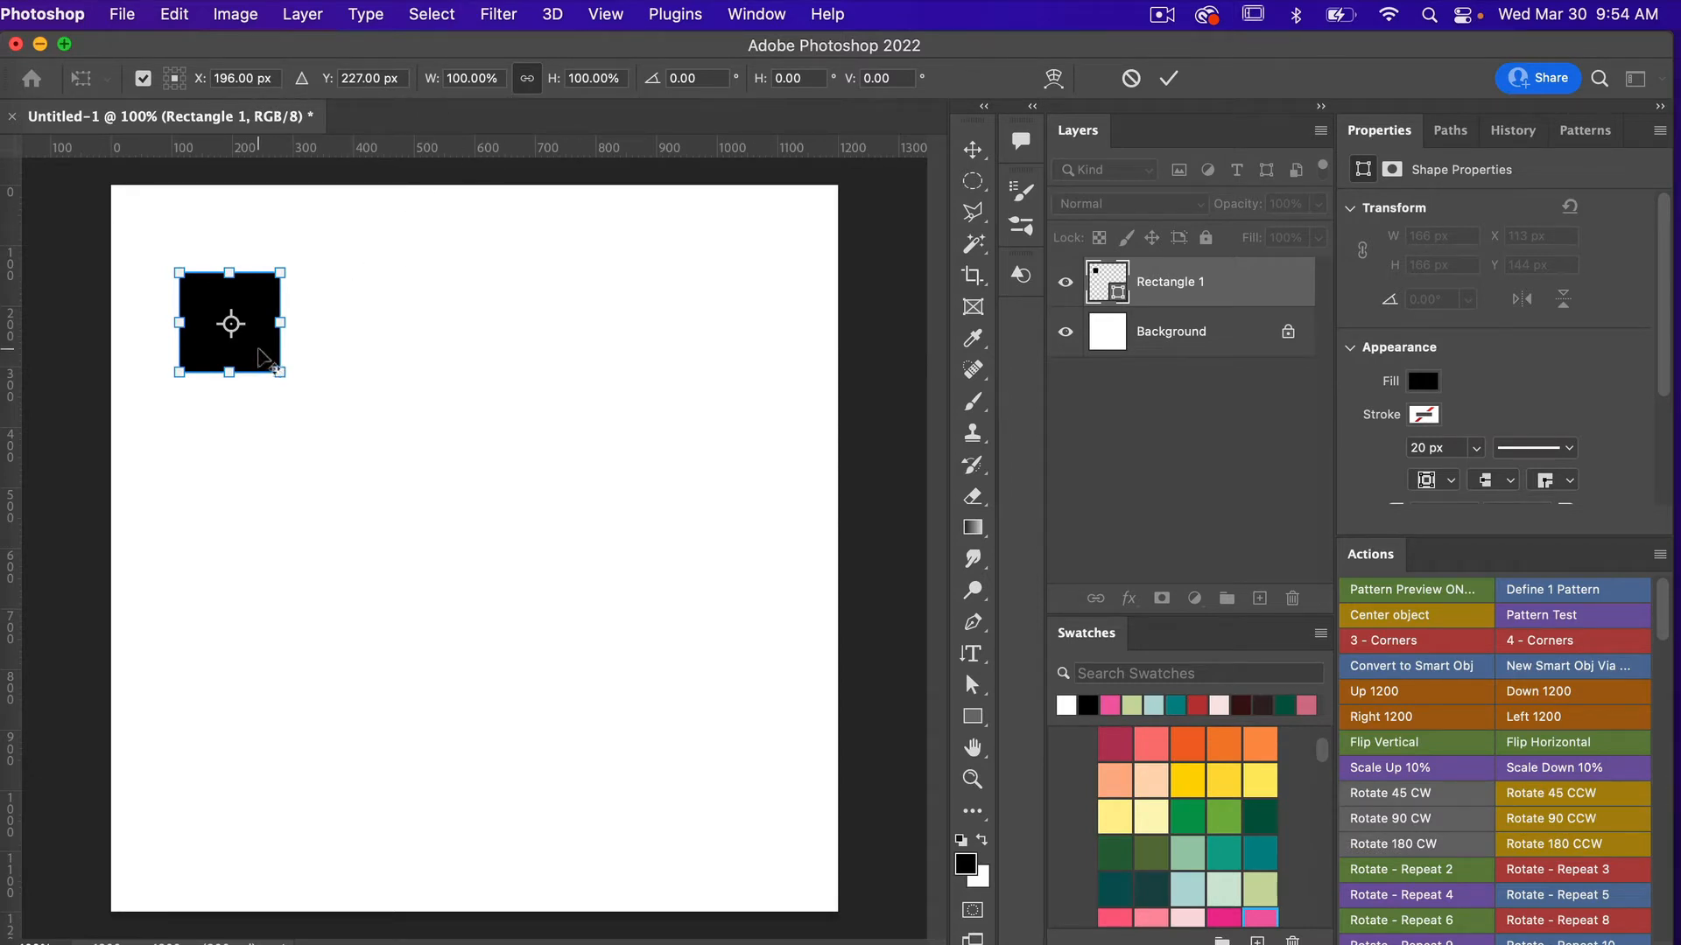
pyautogui.moveTo(259, 354); pyautogui.dragTo(381, 345)
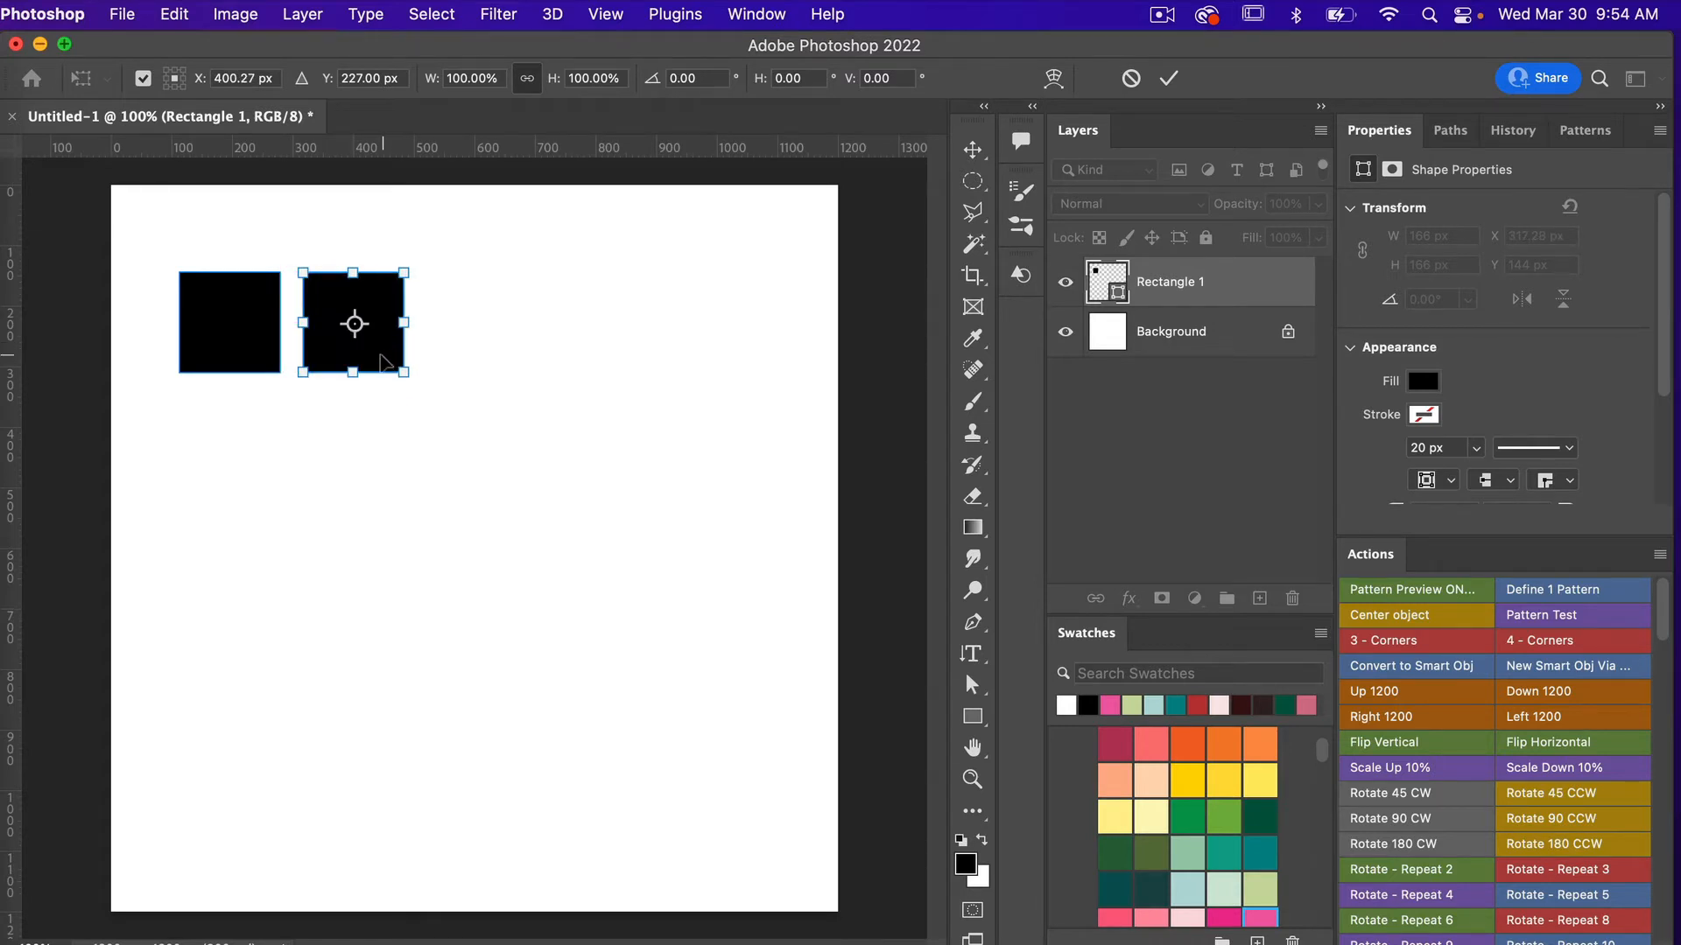
pyautogui.click(1169, 78)
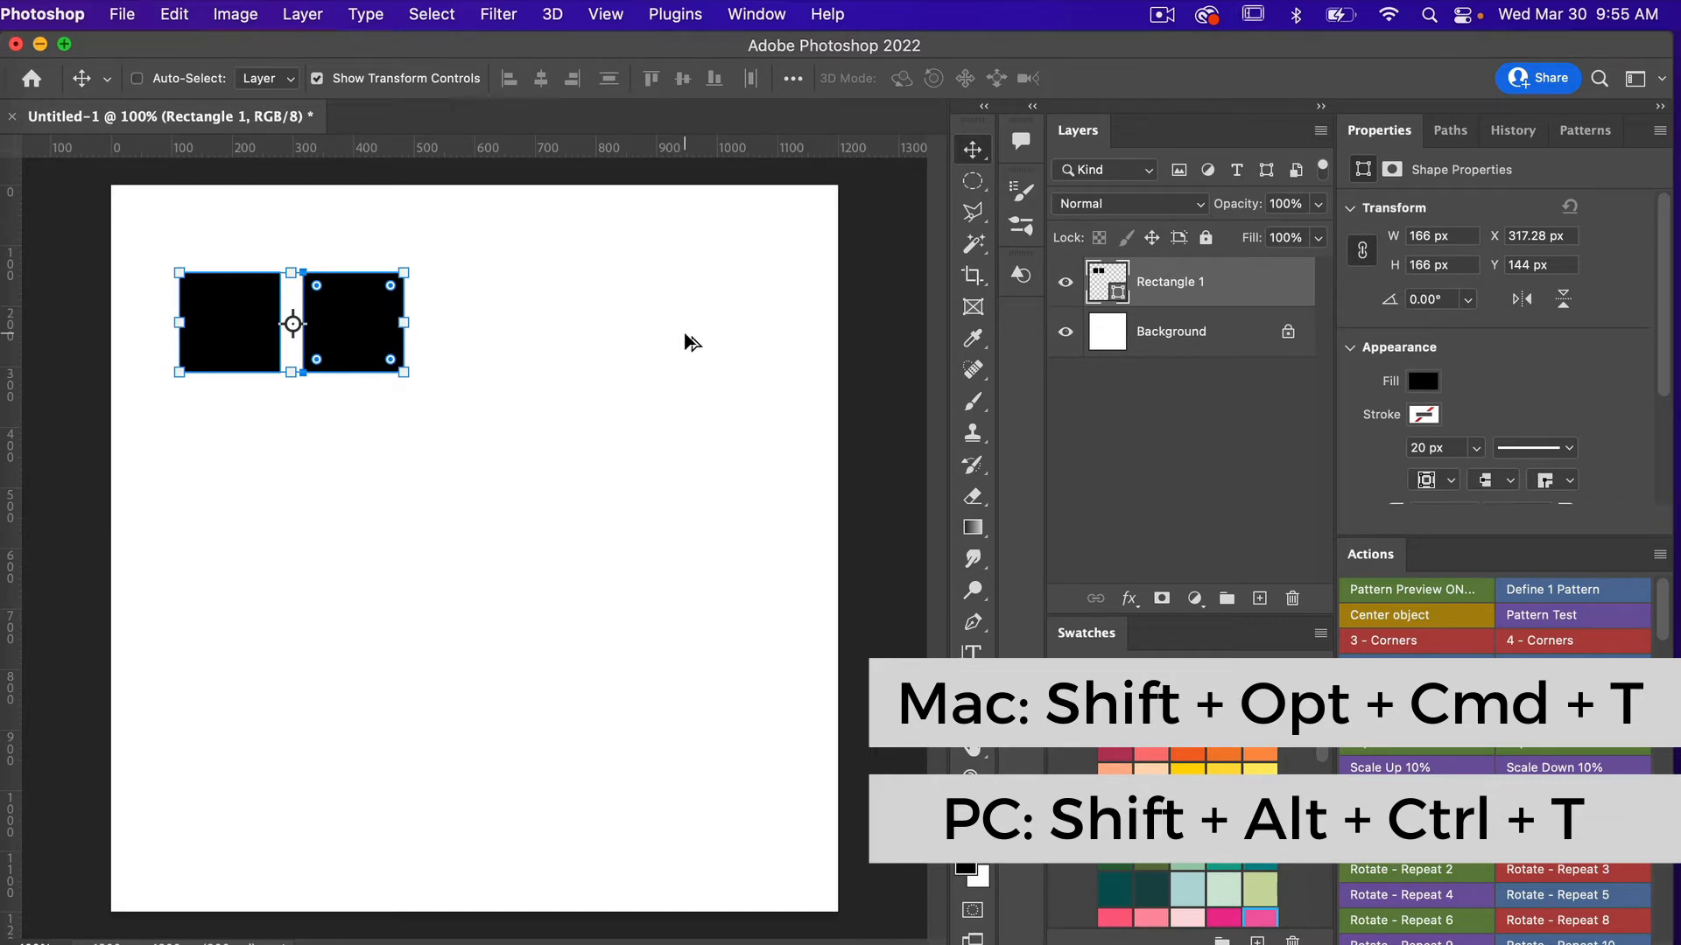
# Repeat the copy-transform three times to build a horizontal row of five squares.
pyautogui.press('shift+alt+super+t')
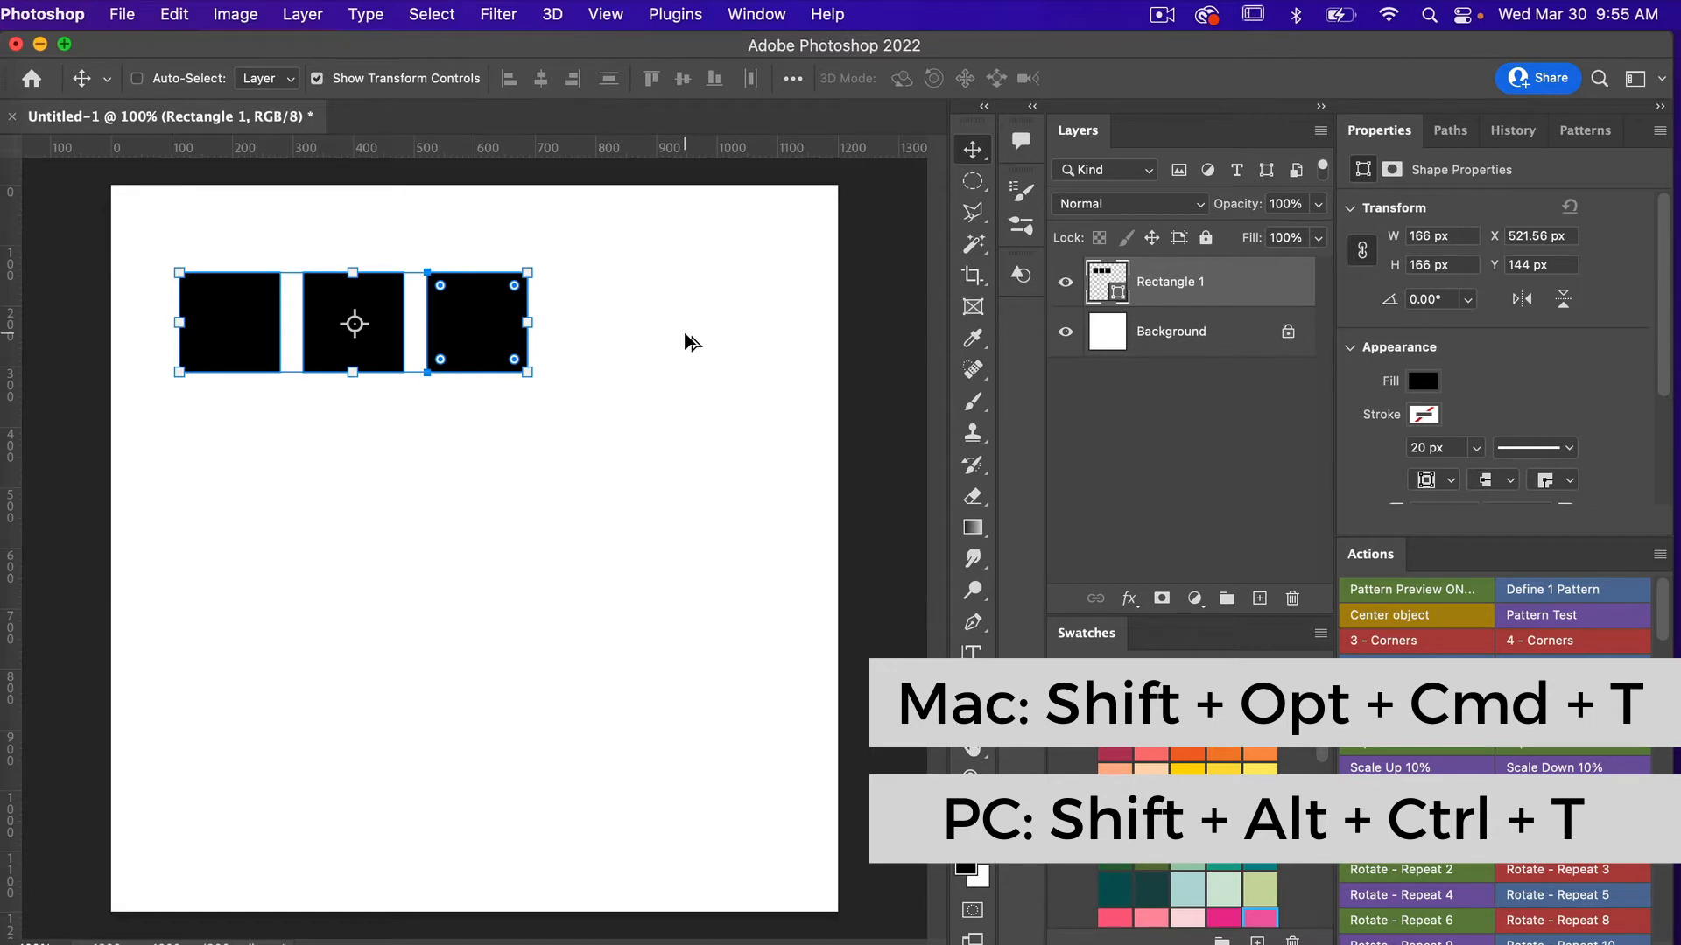
pyautogui.press('shift+alt+super+t')
pyautogui.press('shift+alt+super+t')
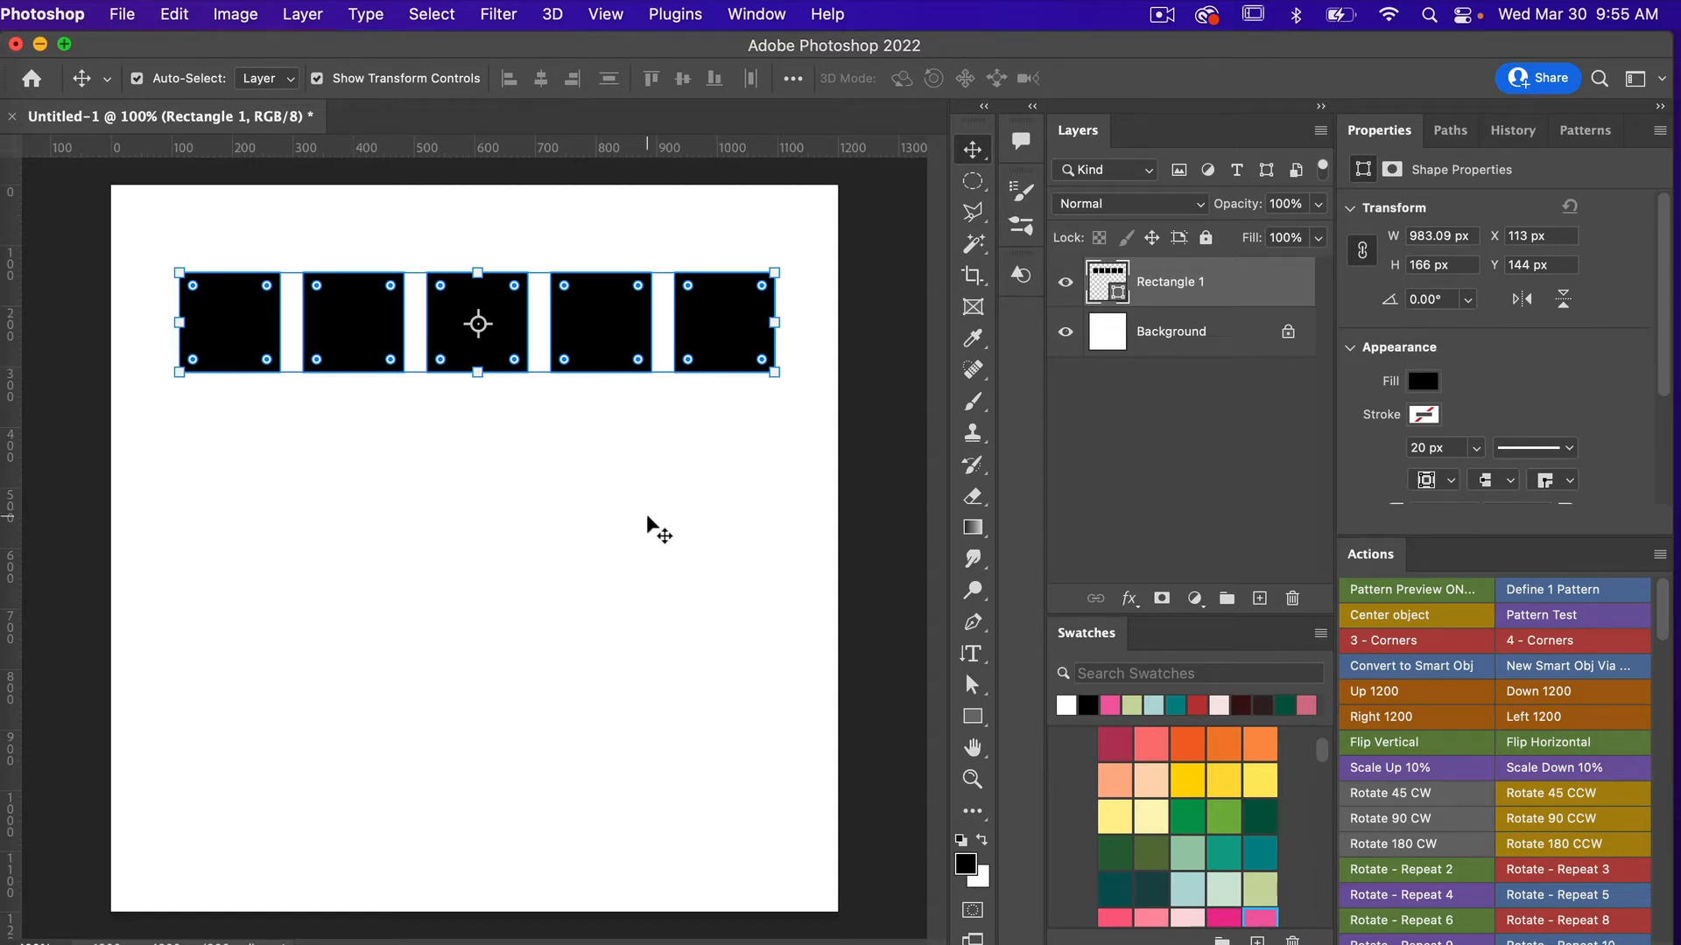
# Hide the row of squares and draw a black circle about 230 px wide near the canvas's upper-left corner.
pyautogui.click(1064, 284)
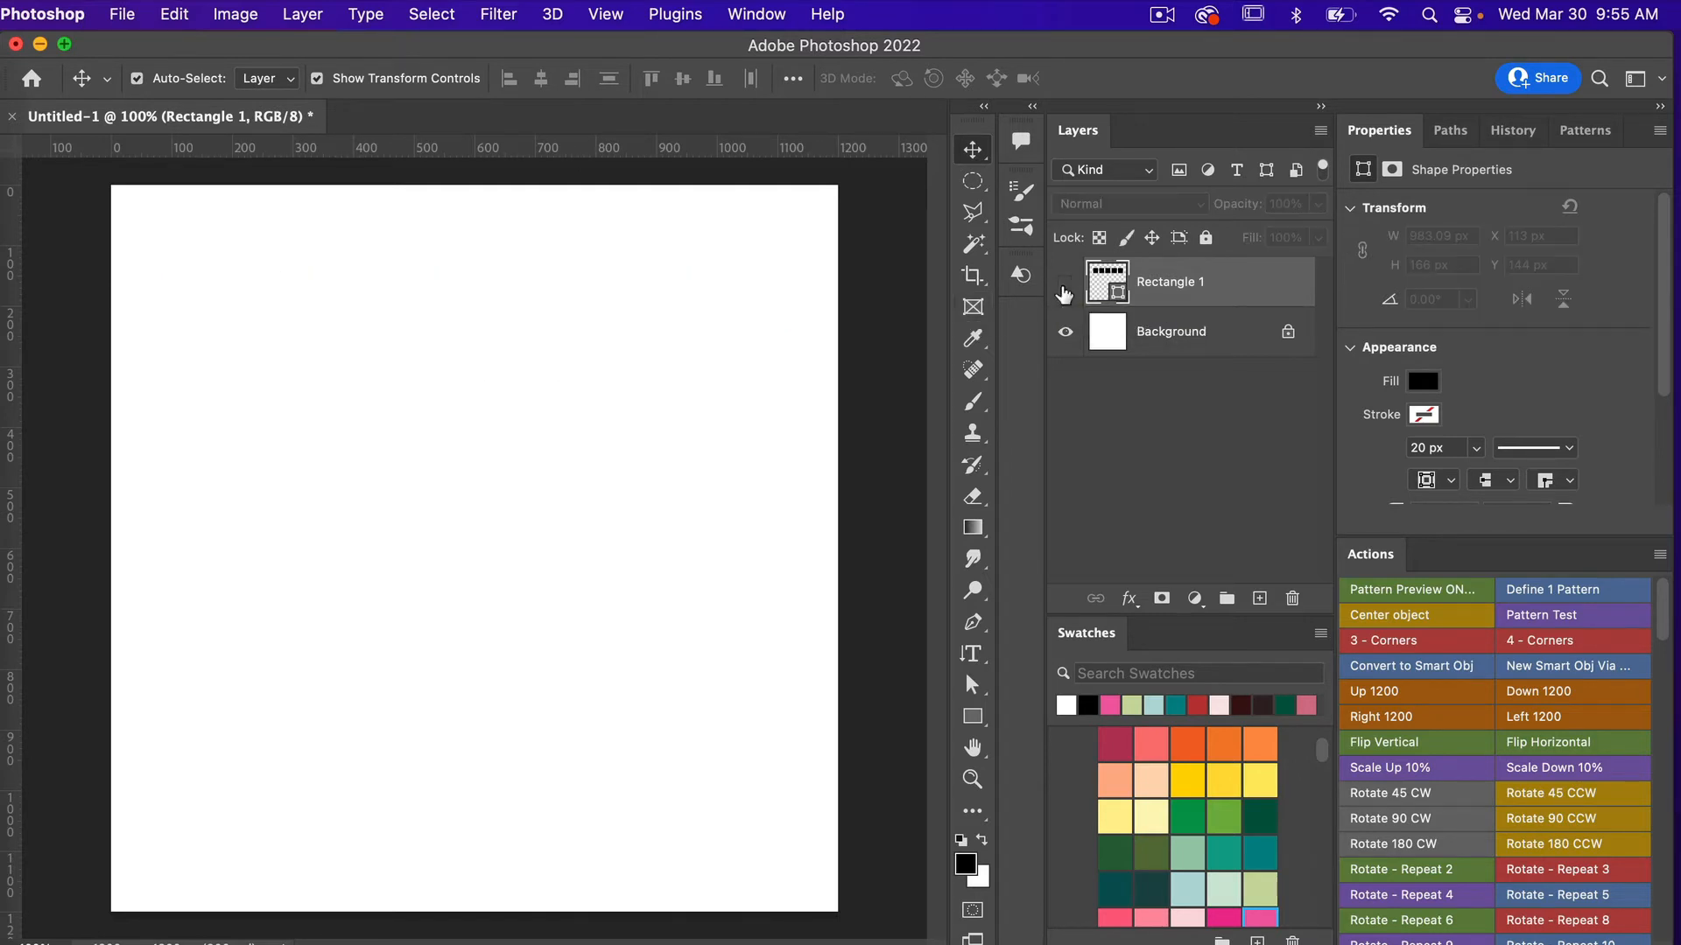
pyautogui.click(980, 723)
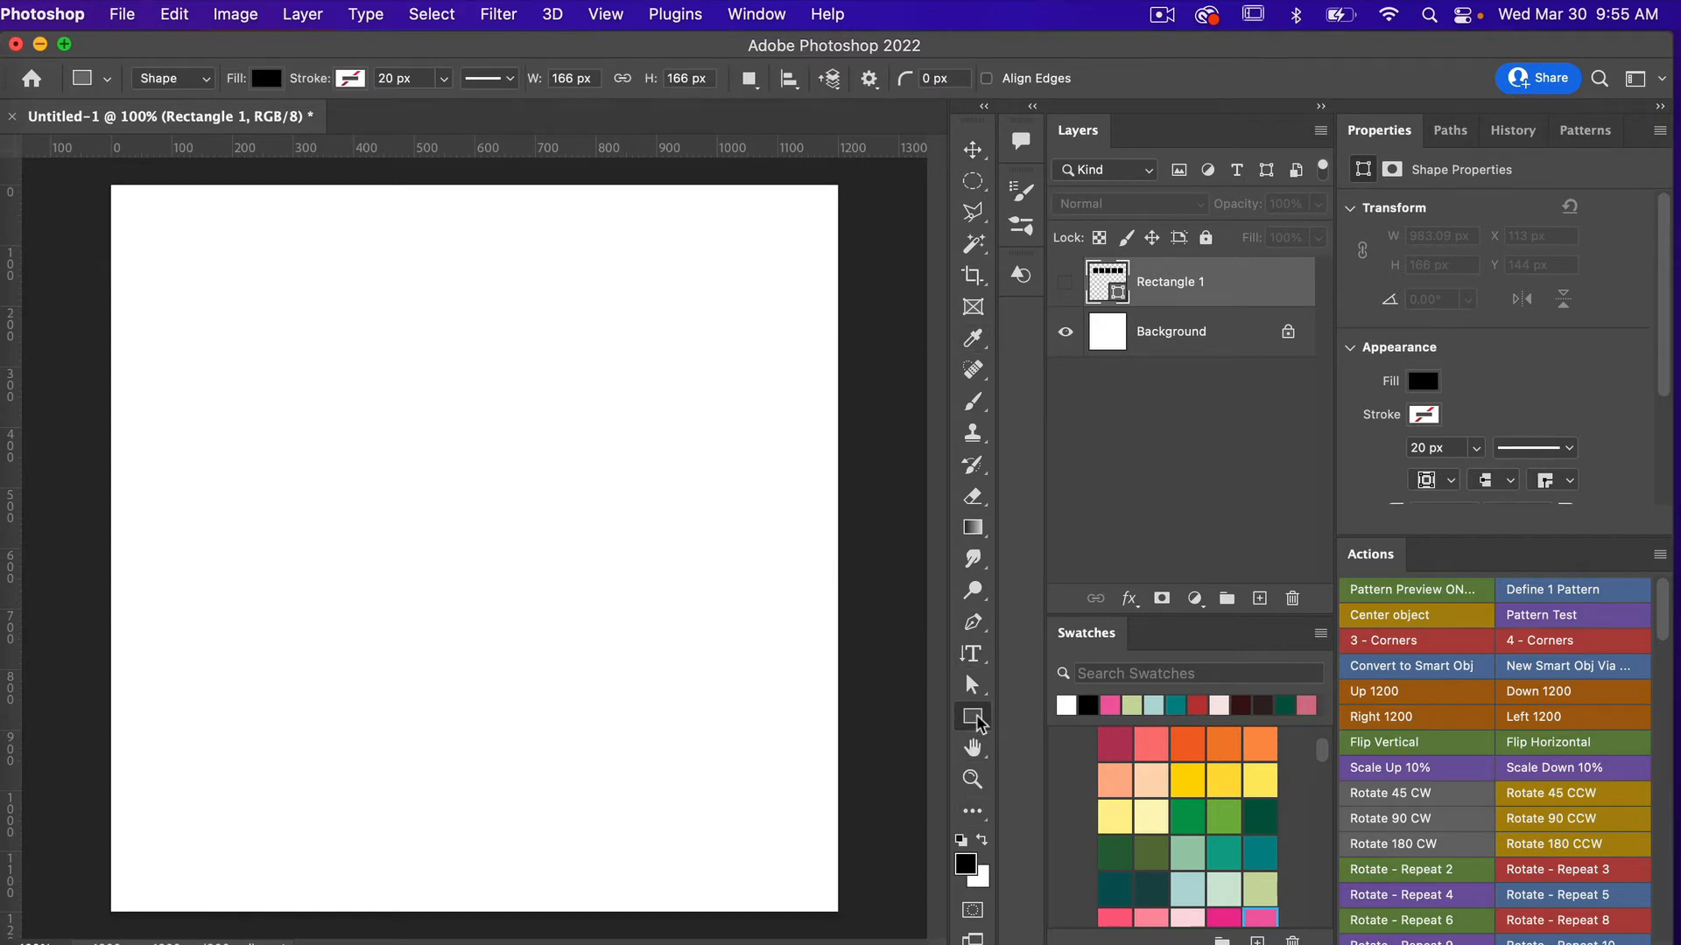
pyautogui.rightClick(981, 723)
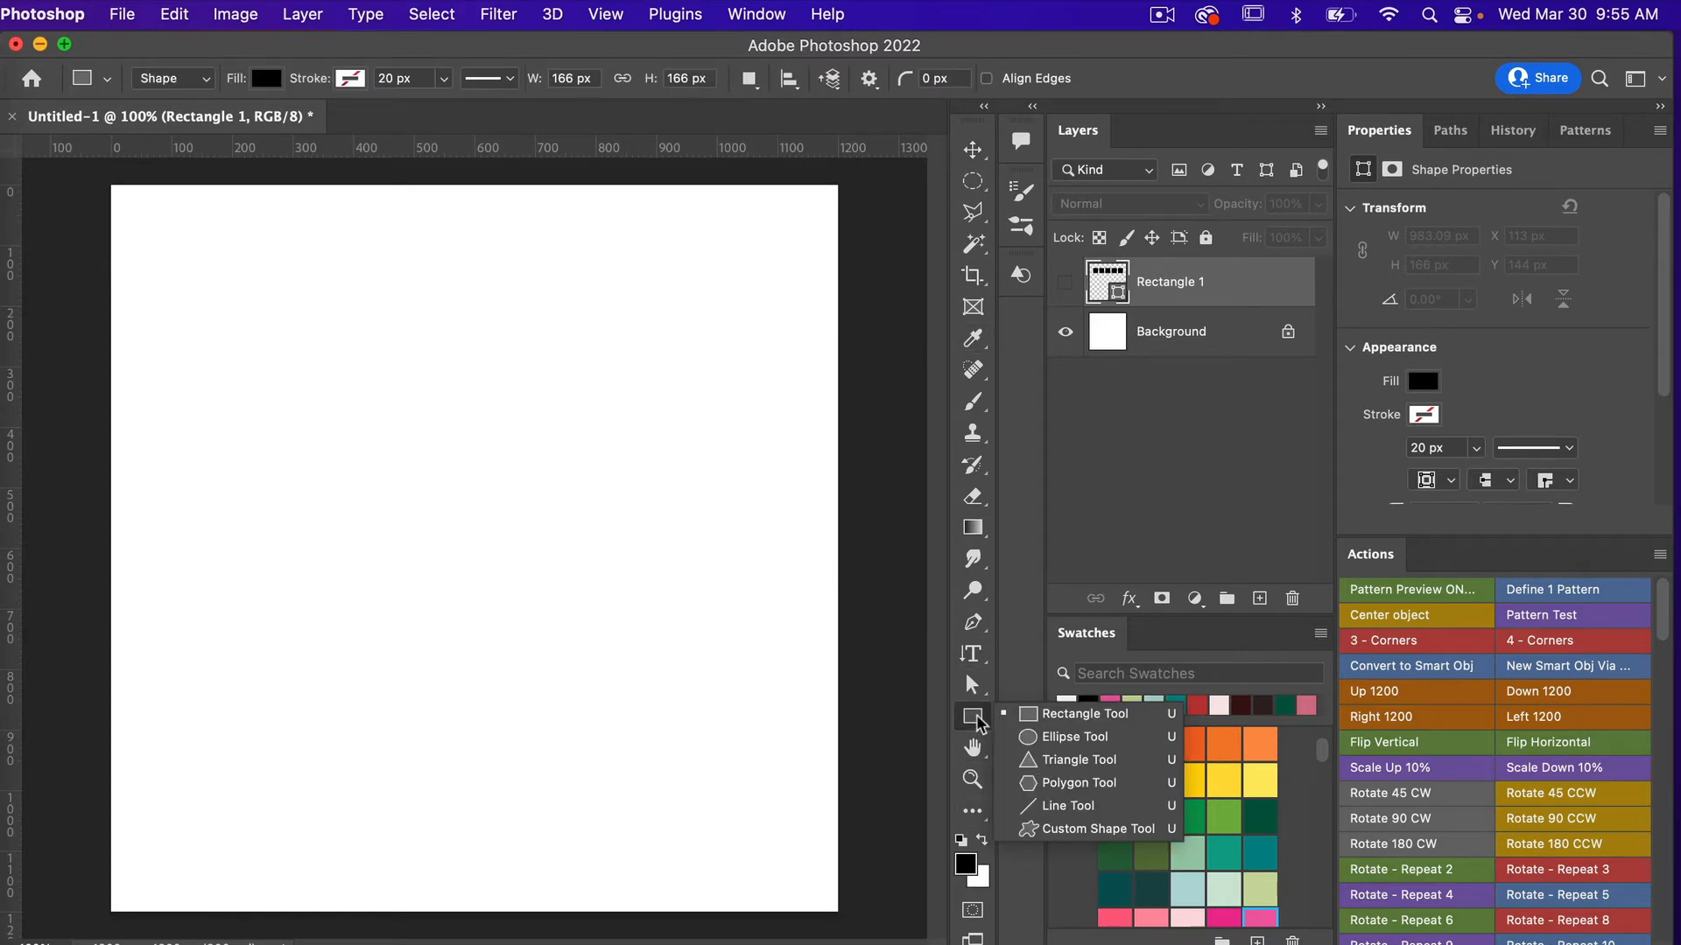
pyautogui.click(1097, 739)
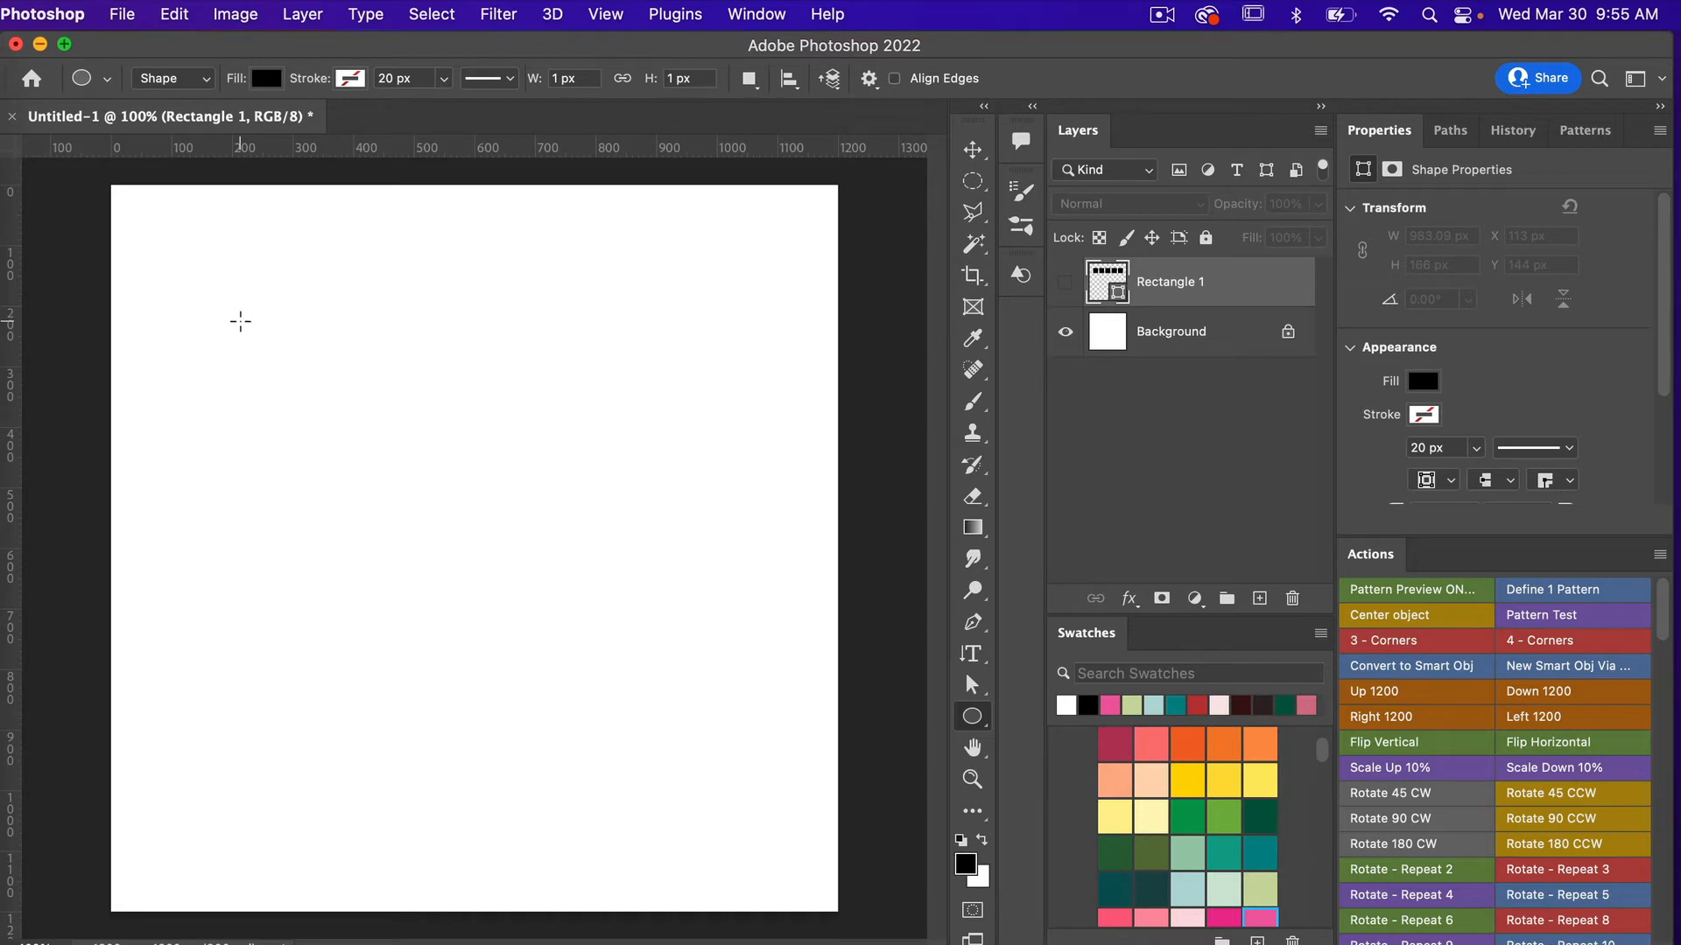
pyautogui.moveTo(240, 321); pyautogui.dragTo(309, 390)
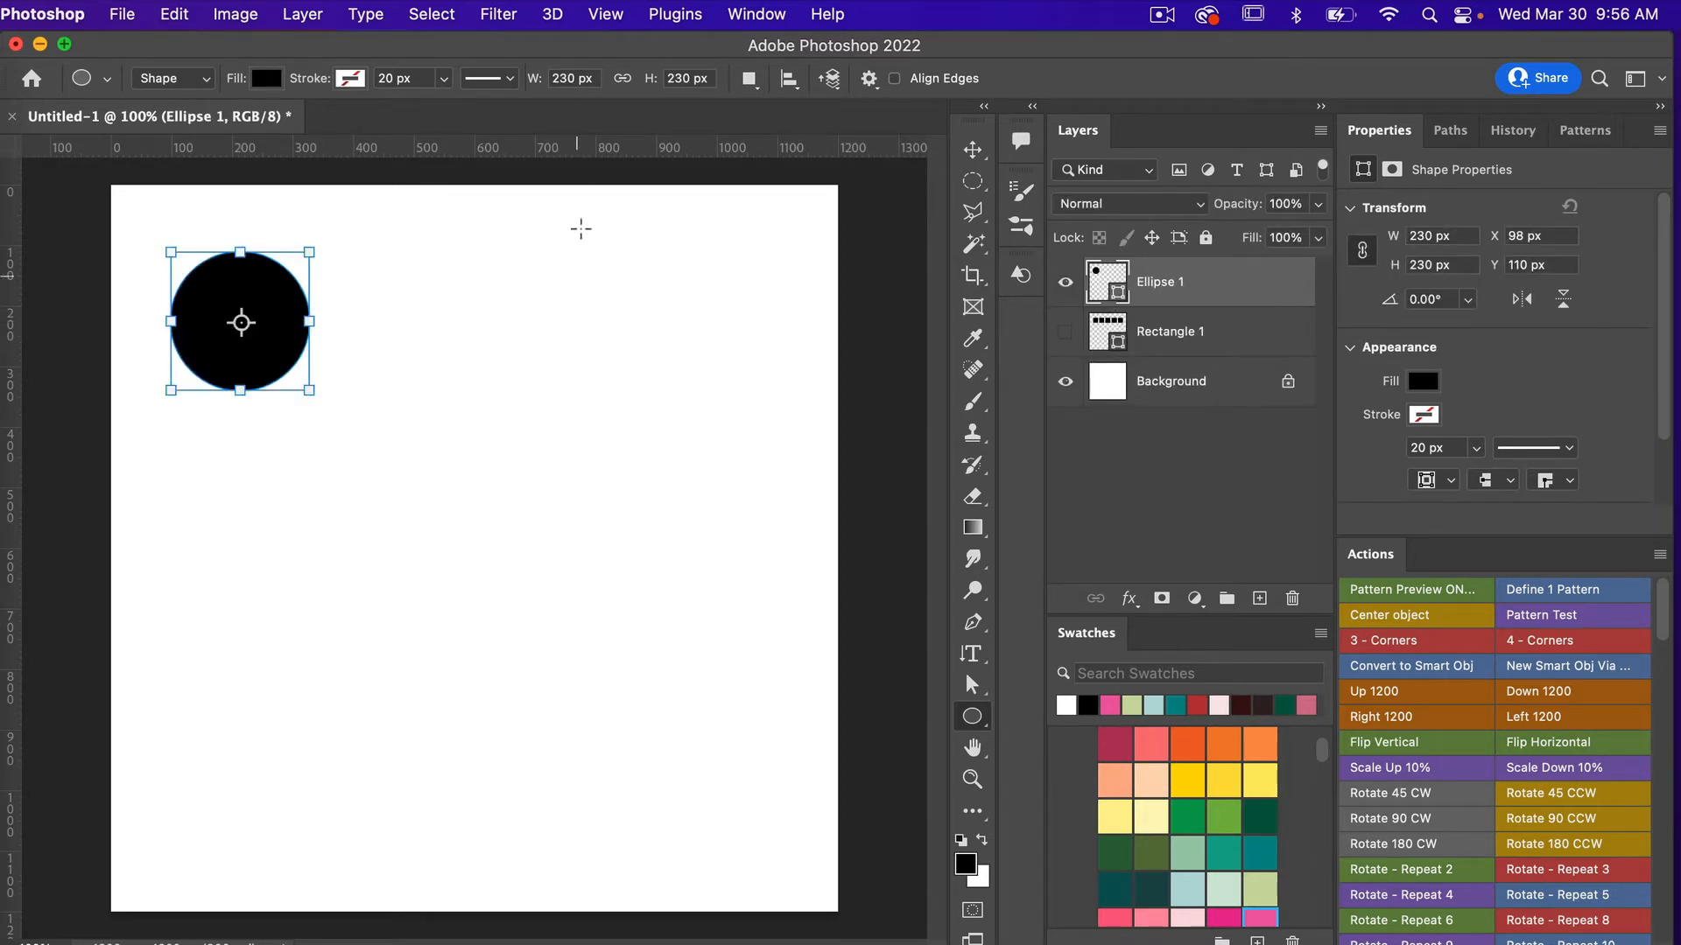
# Add a guide layout with 2 columns and 2 rows and move the circle onto the vertical centre guide near the canvas's top.
pyautogui.click(605, 14)
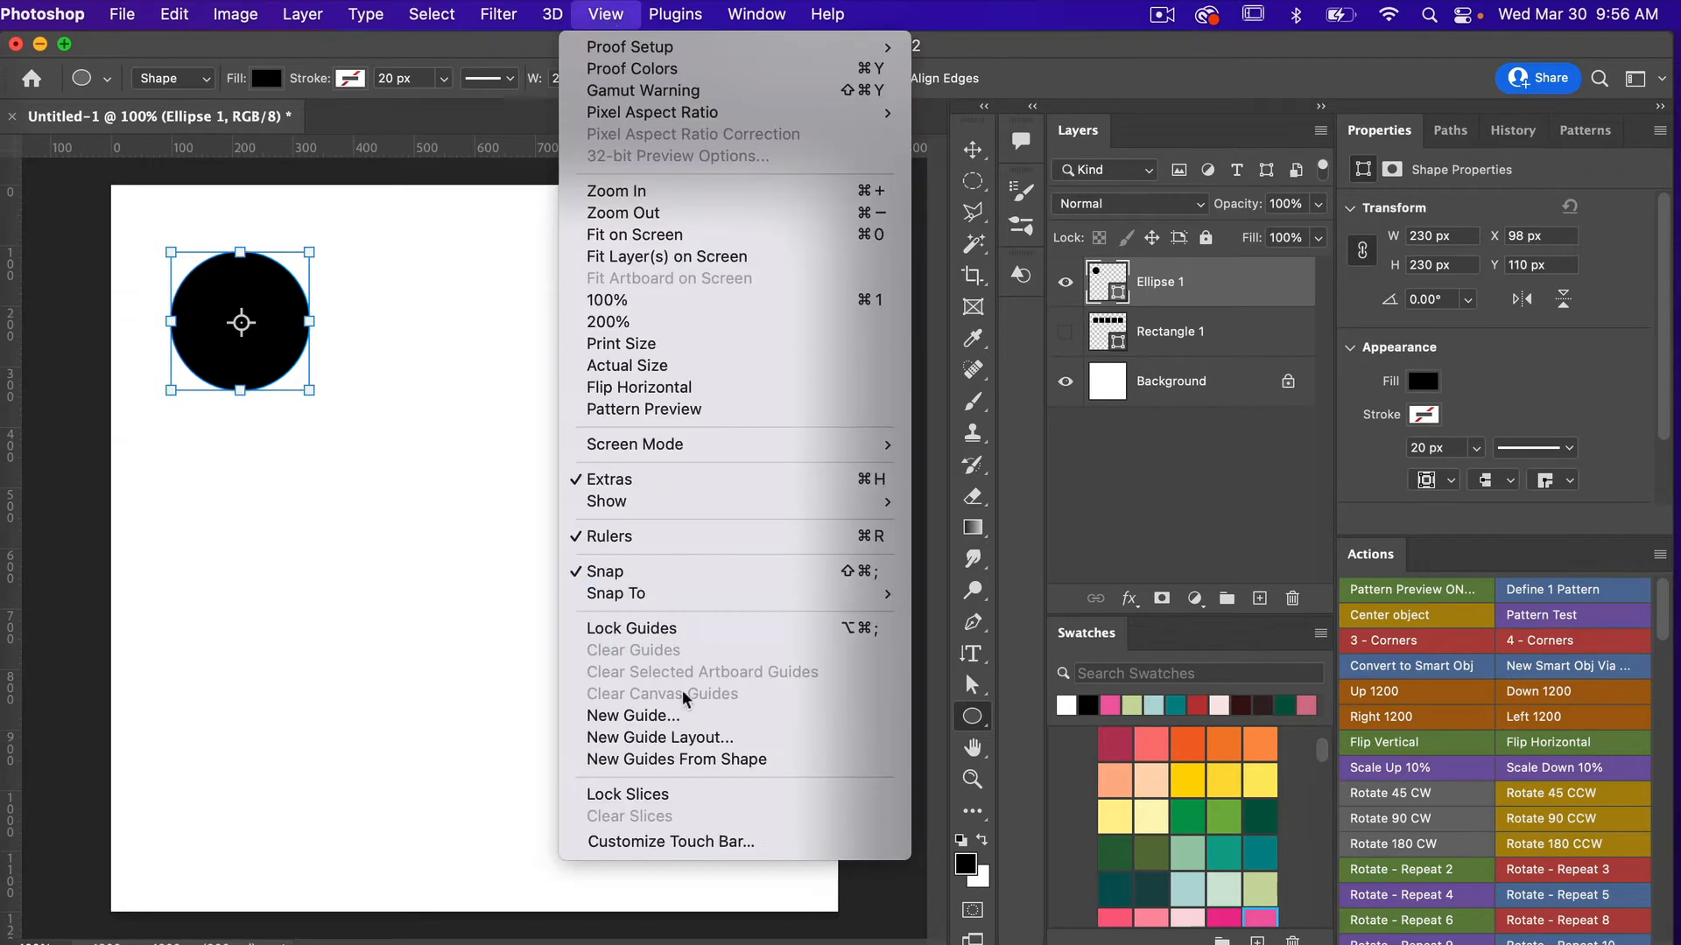
pyautogui.click(680, 740)
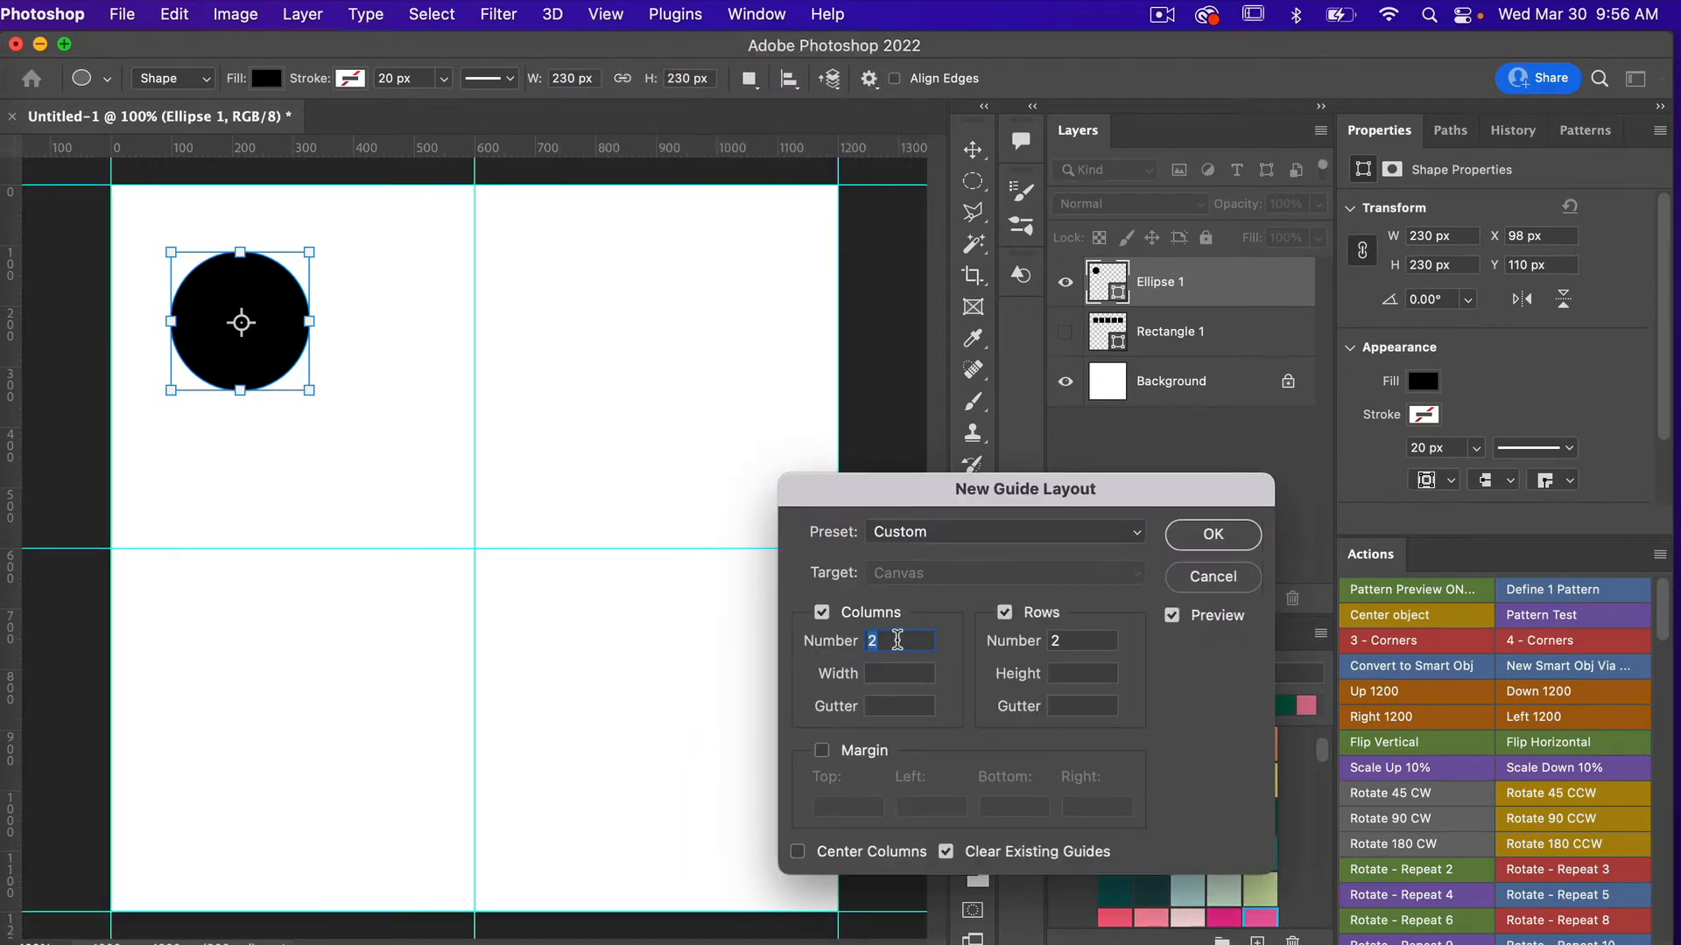
pyautogui.click(1217, 536)
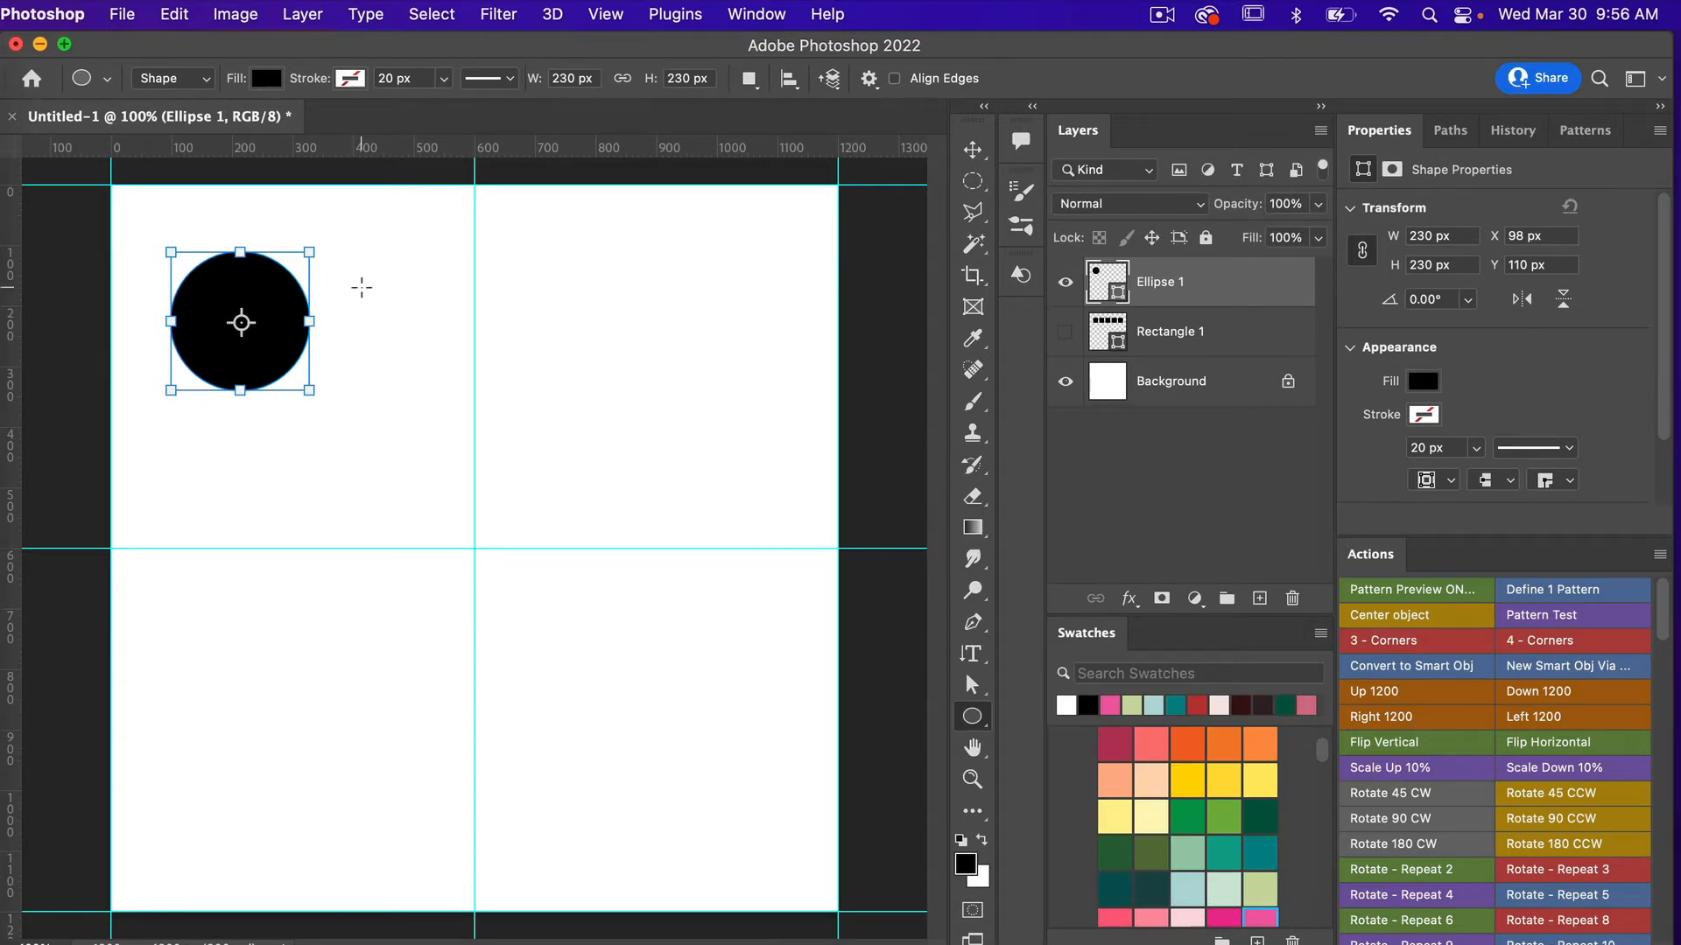
pyautogui.press('v')
pyautogui.moveTo(284, 302); pyautogui.dragTo(515, 289)
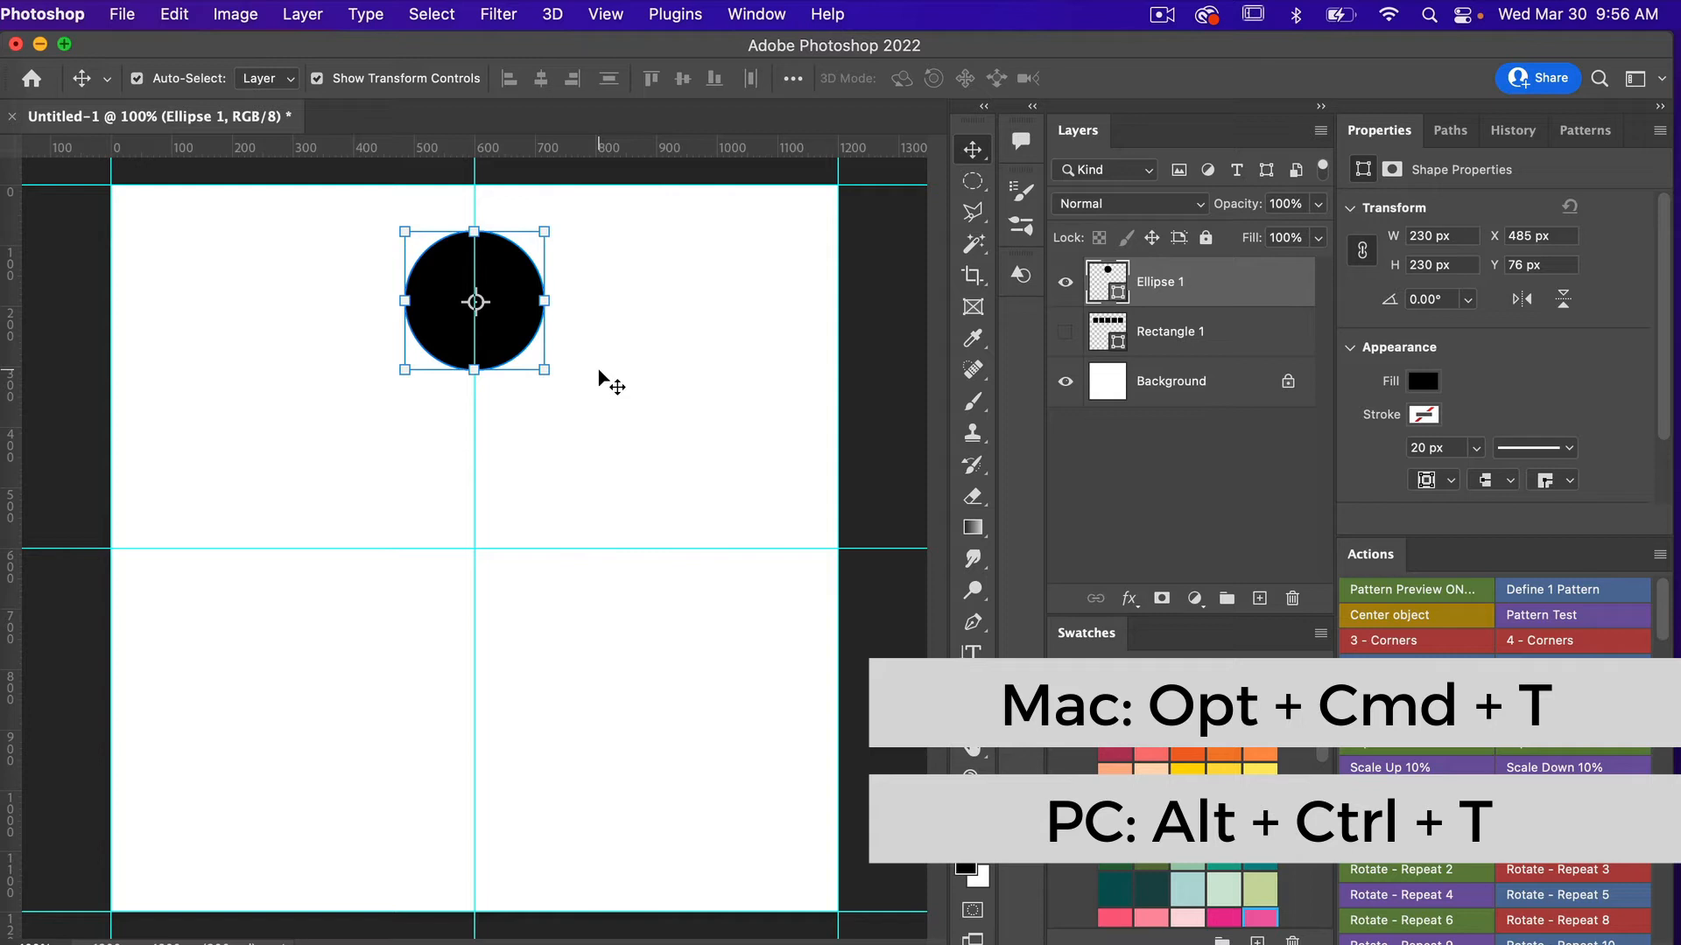
# Start a copy-transform of the 230 px circle and set its reference point to X 600 px, Y 600 px.
pyautogui.press('alt+super+t')
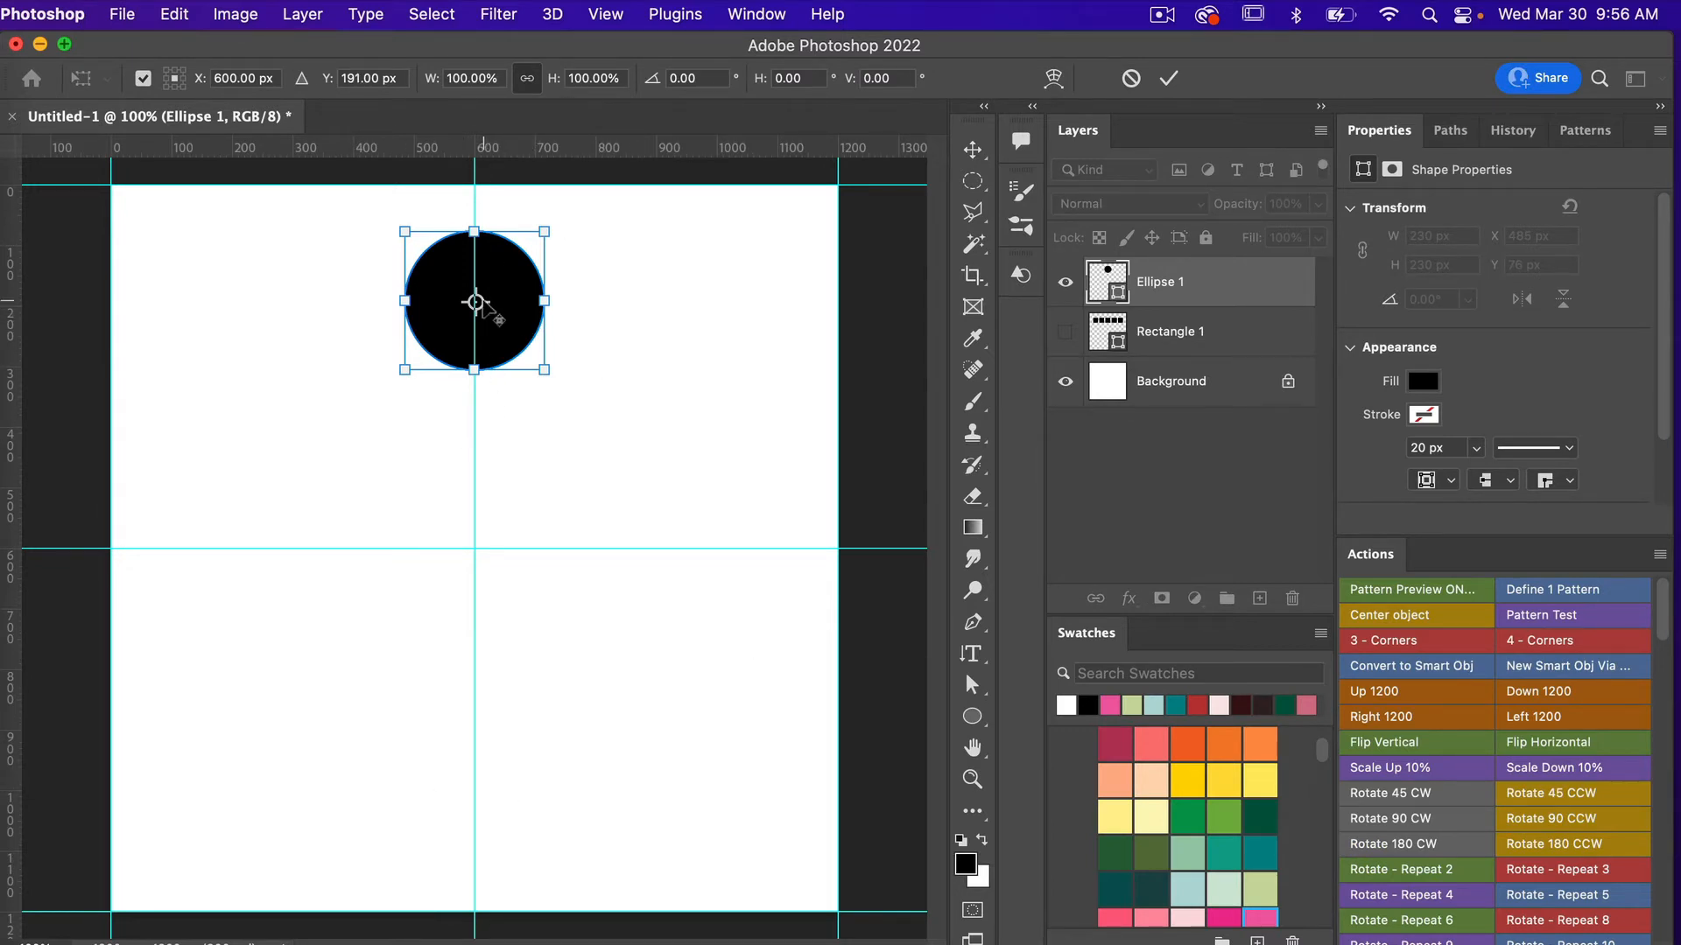
pyautogui.moveTo(476, 302); pyautogui.dragTo(473, 468)
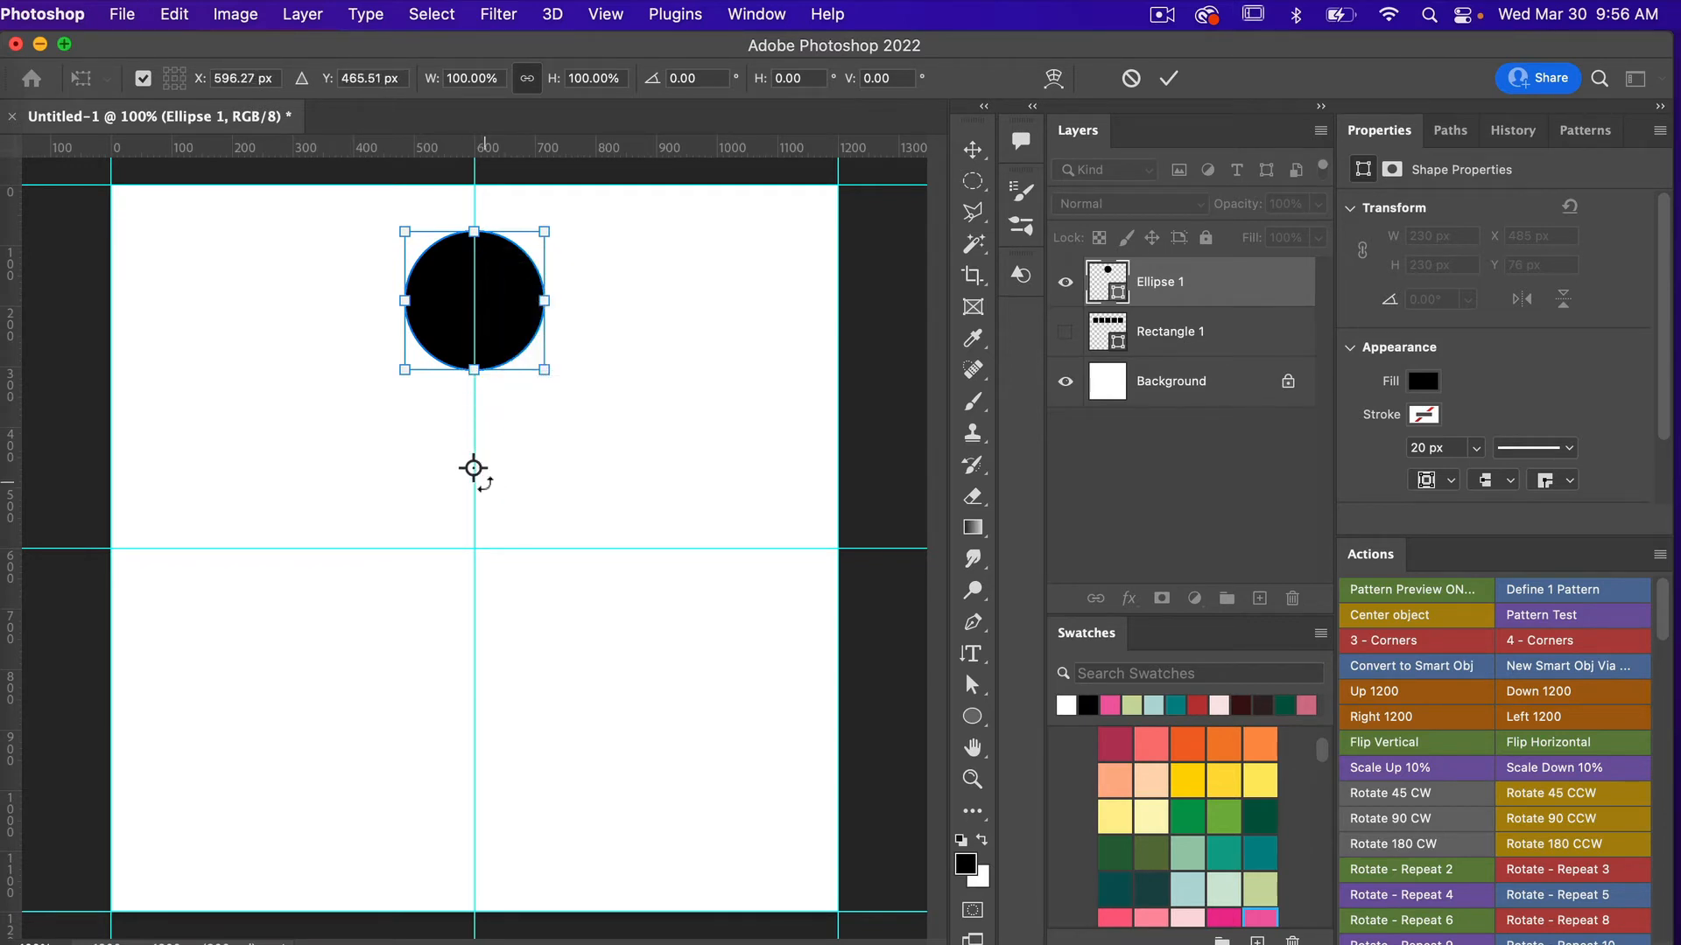
pyautogui.click(235, 79)
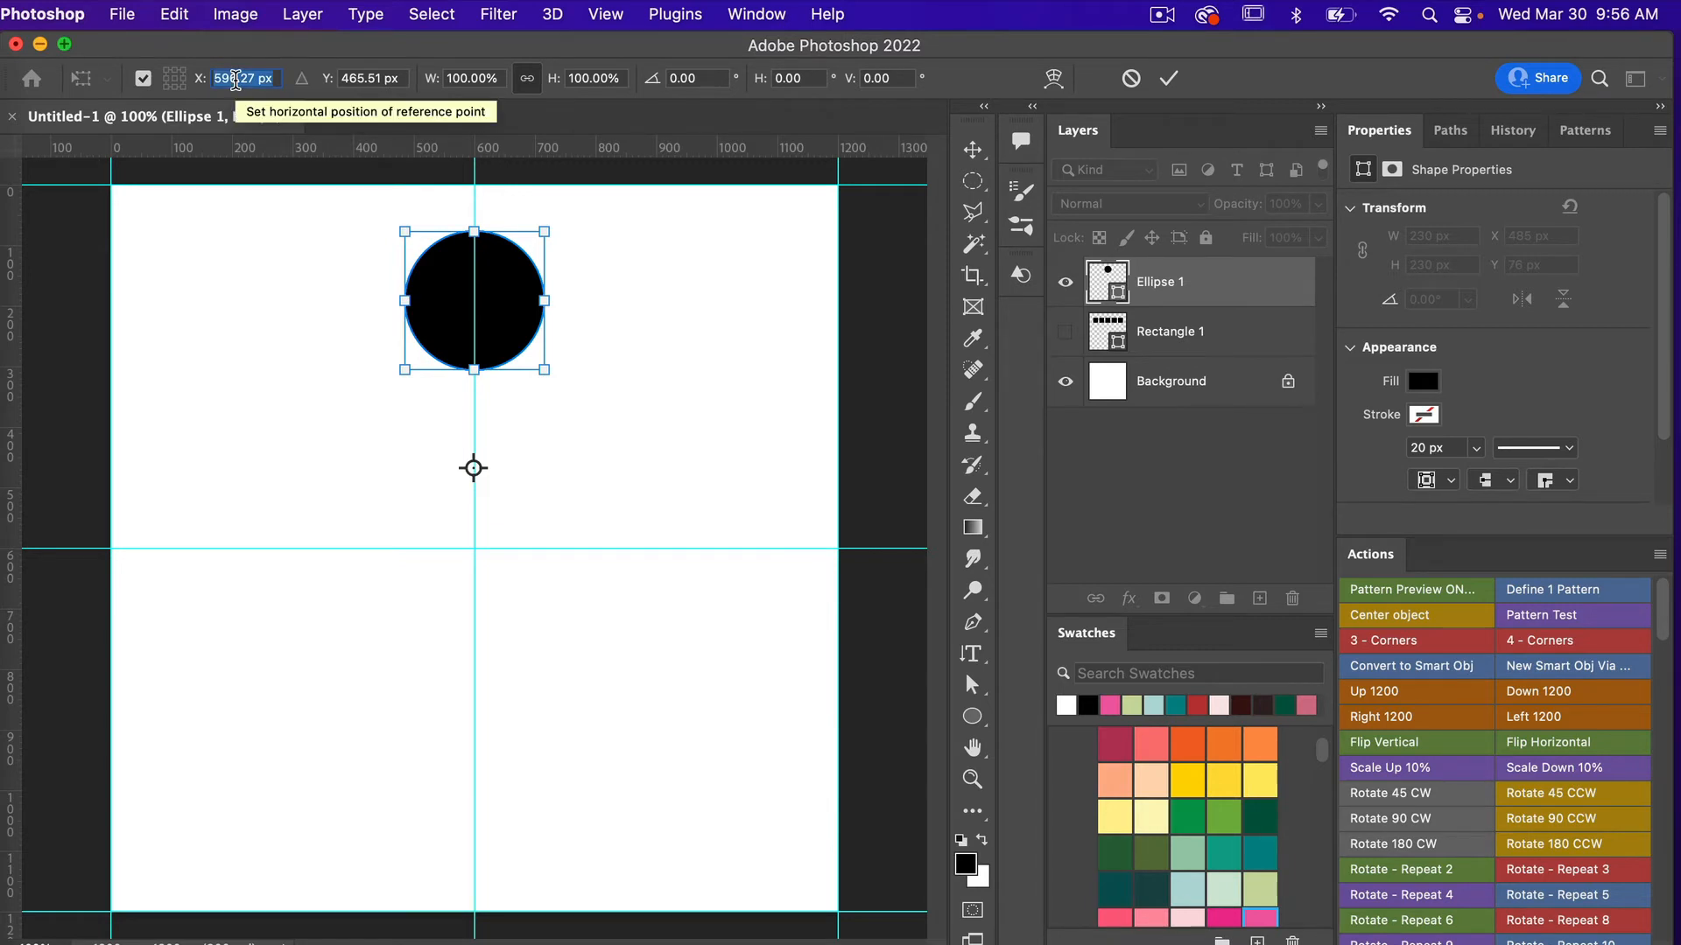
pyautogui.write('600')
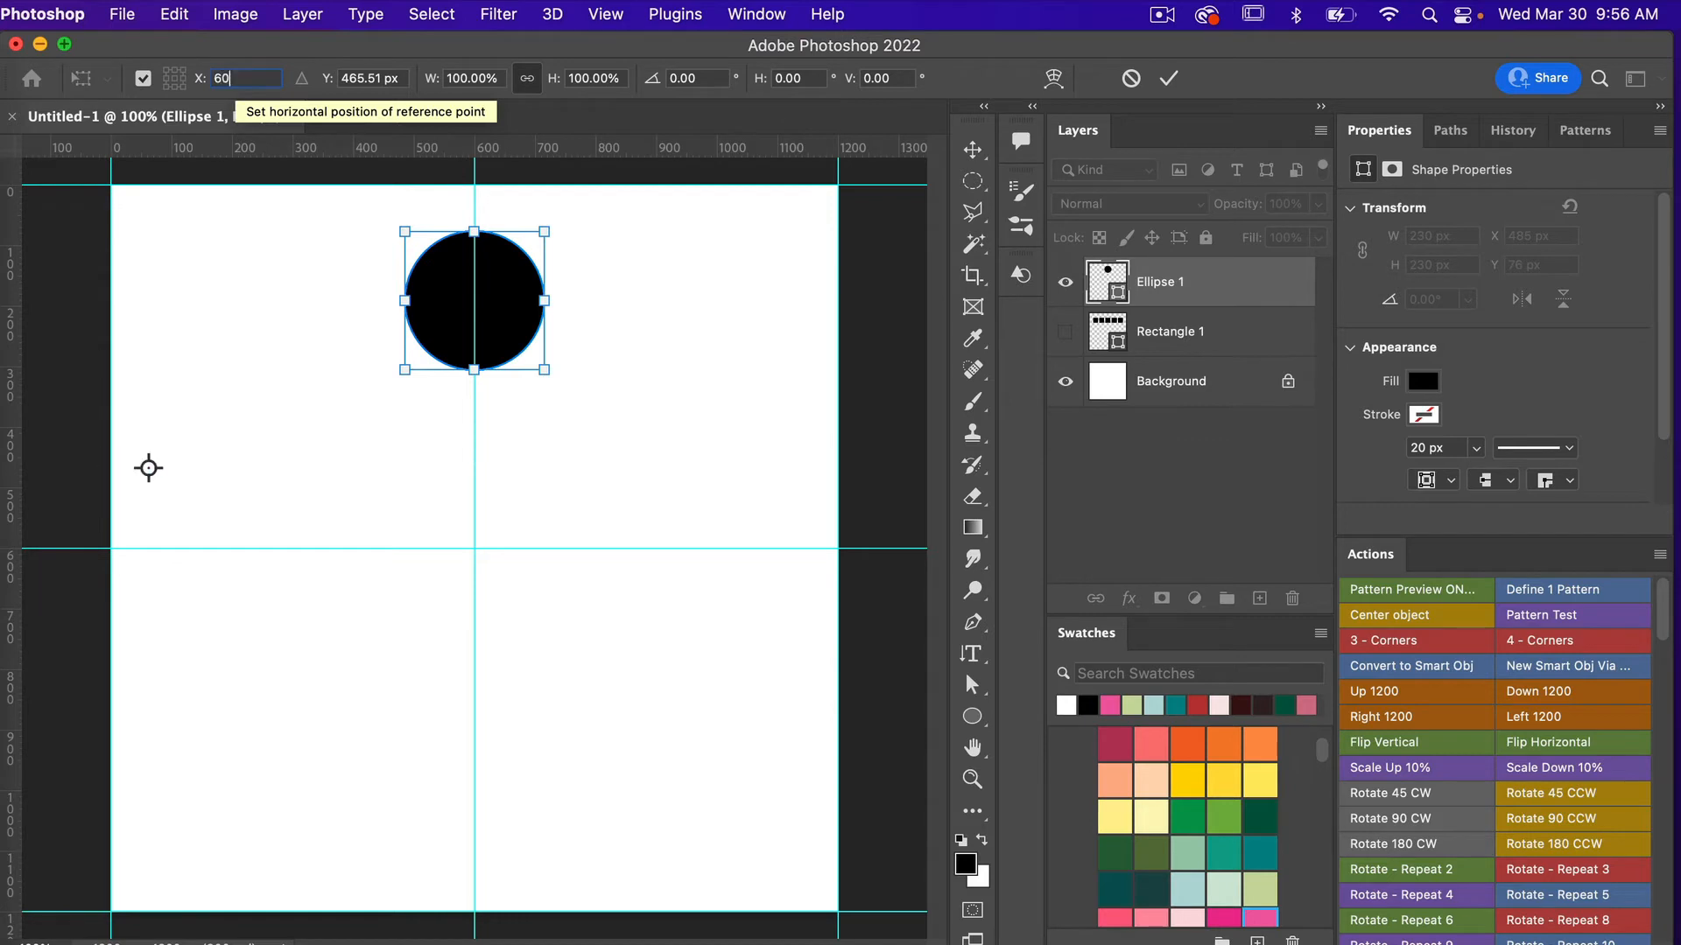
pyautogui.click(364, 77)
pyautogui.write('600')
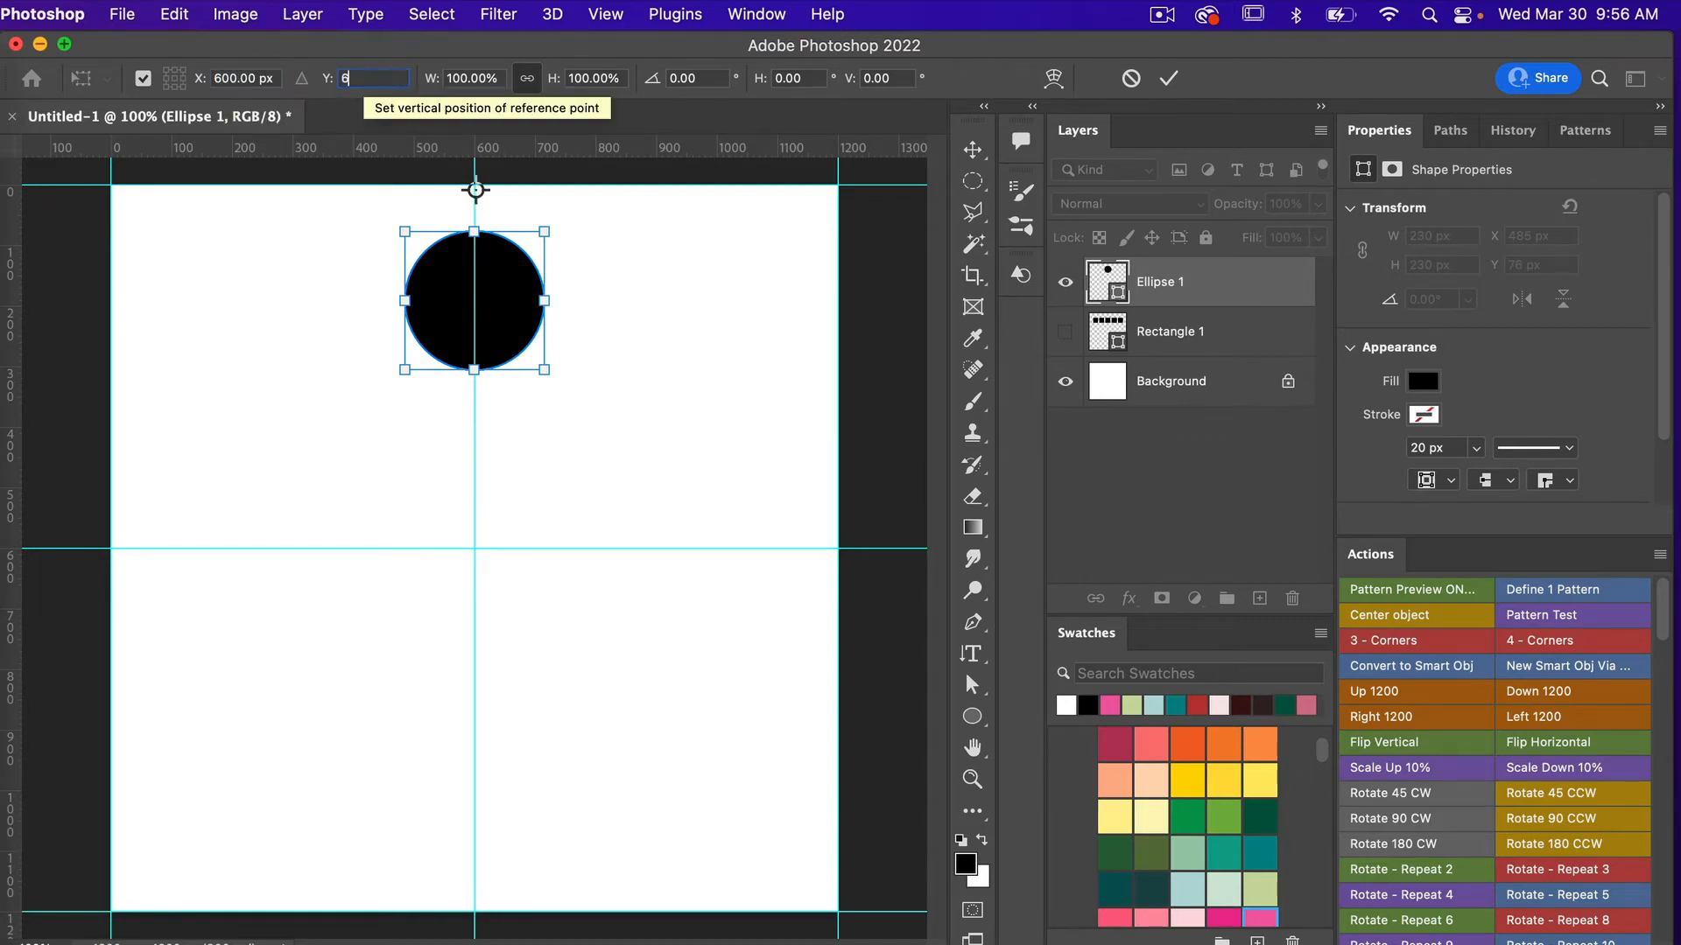
# Rotate the circle's copy 60° around the canvas centre and commit the transform.
pyautogui.click(688, 79)
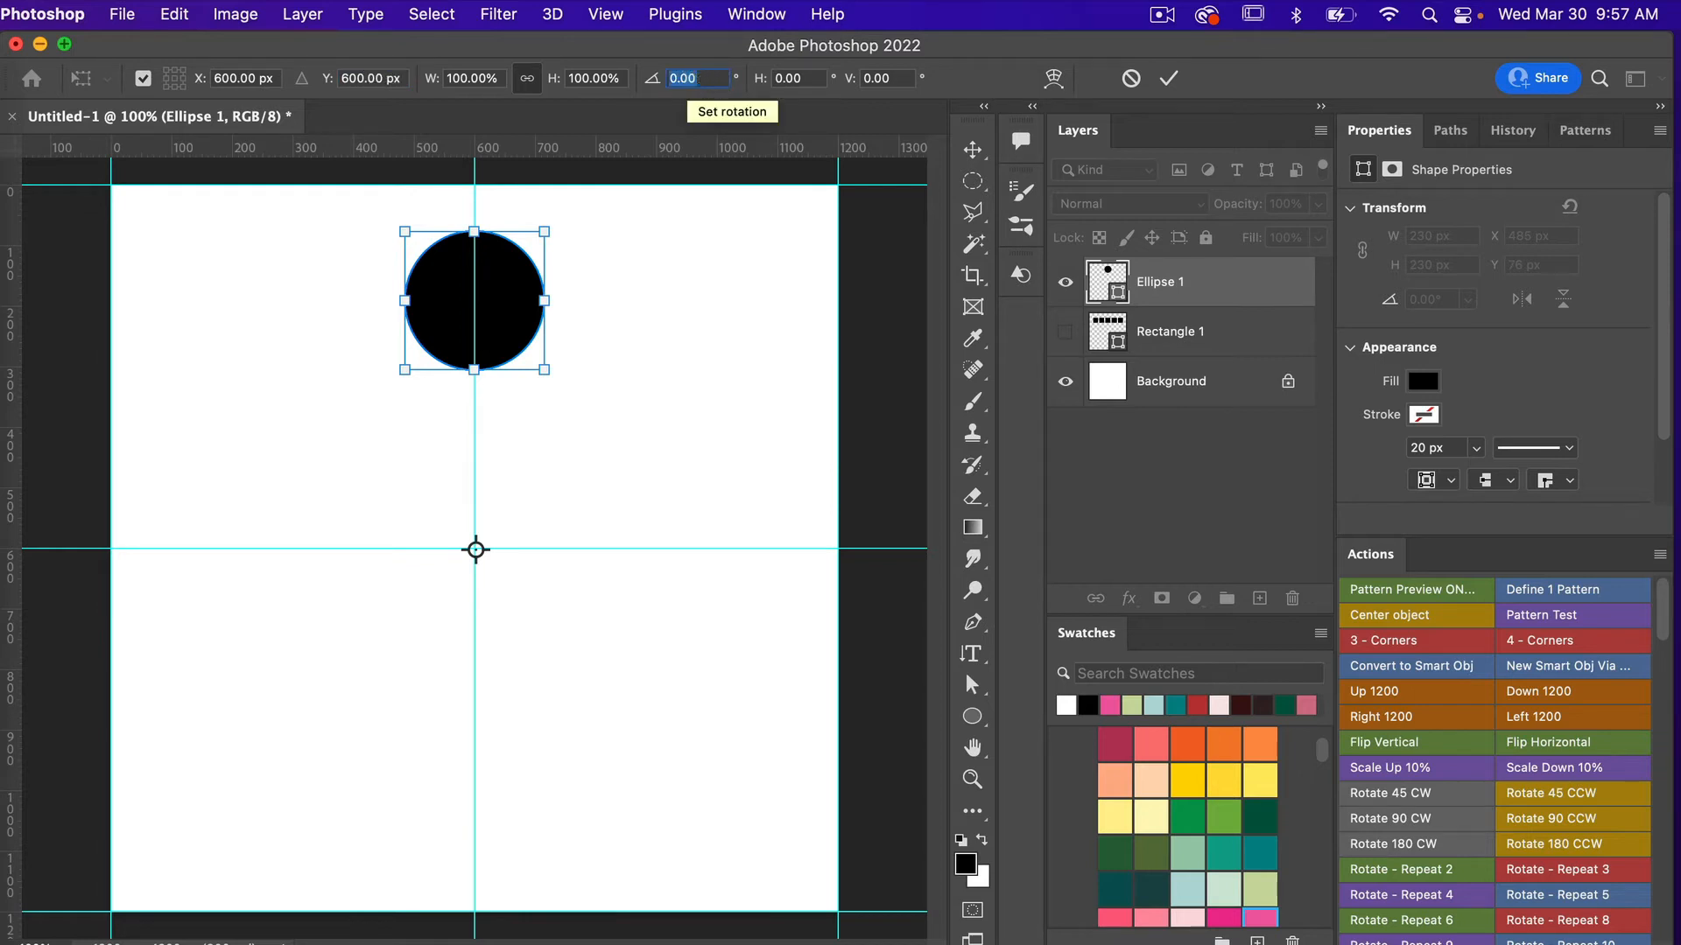
pyautogui.write('60')
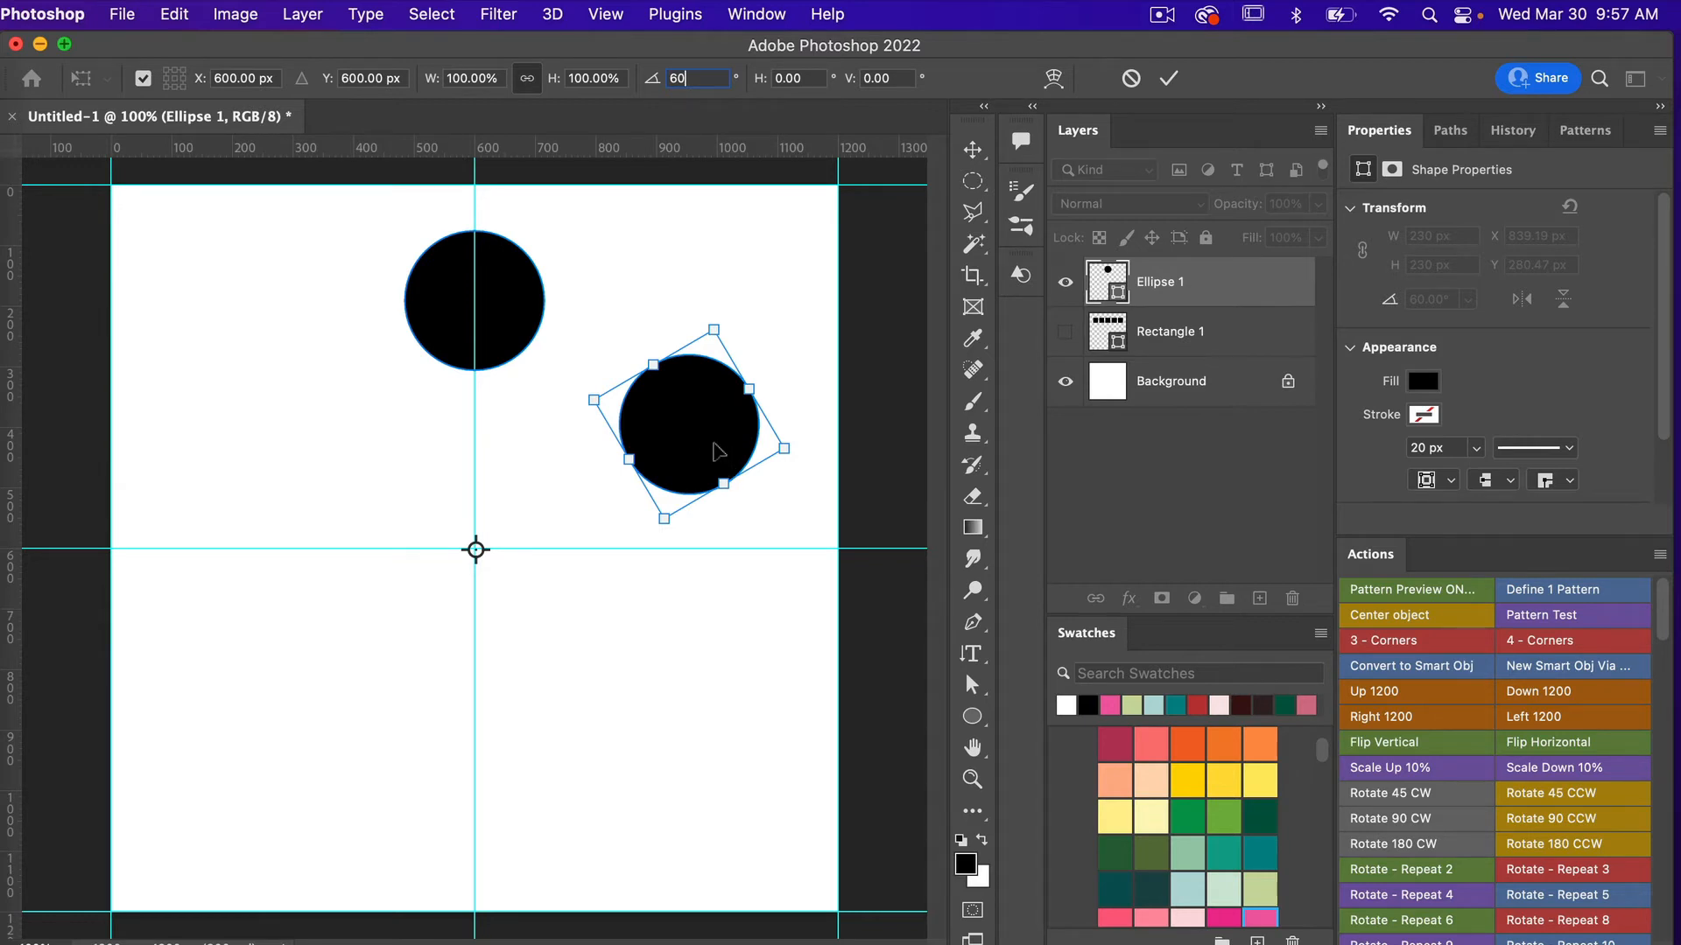
pyautogui.click(1168, 81)
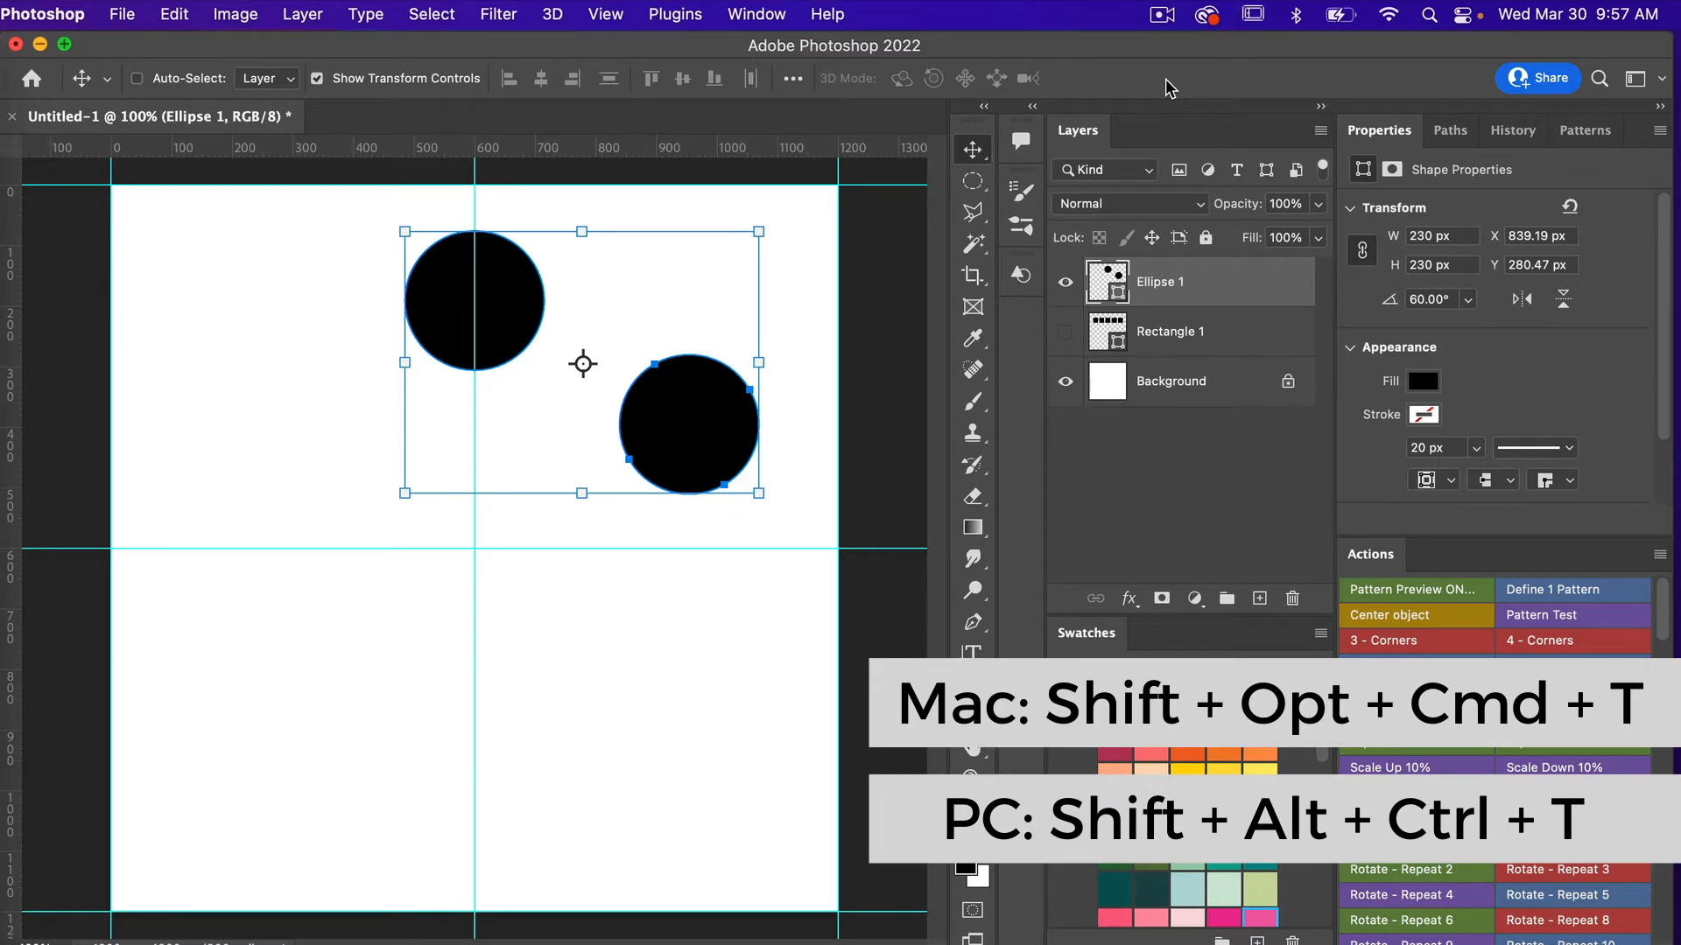
# Repeat the 60° copy-transform four times to complete a ring of six circles.
pyautogui.press('shift+alt+super+t')
pyautogui.press('shift+alt+super+t')
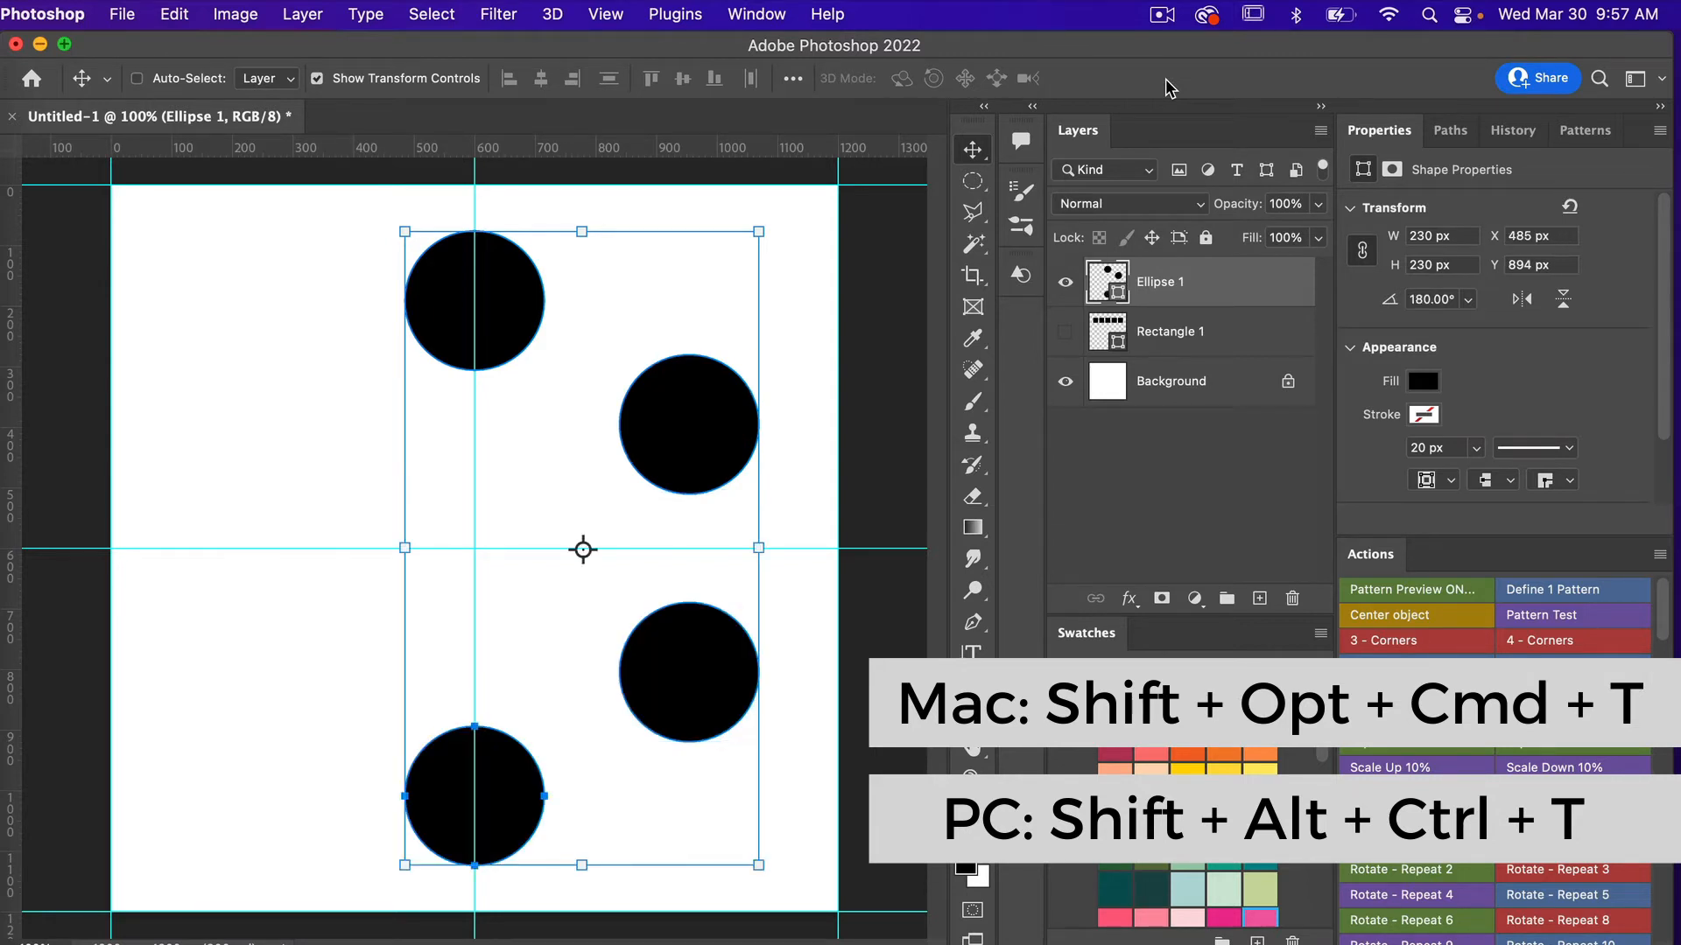
pyautogui.press('shift+alt+super+t')
pyautogui.press('shift+alt+super+t')
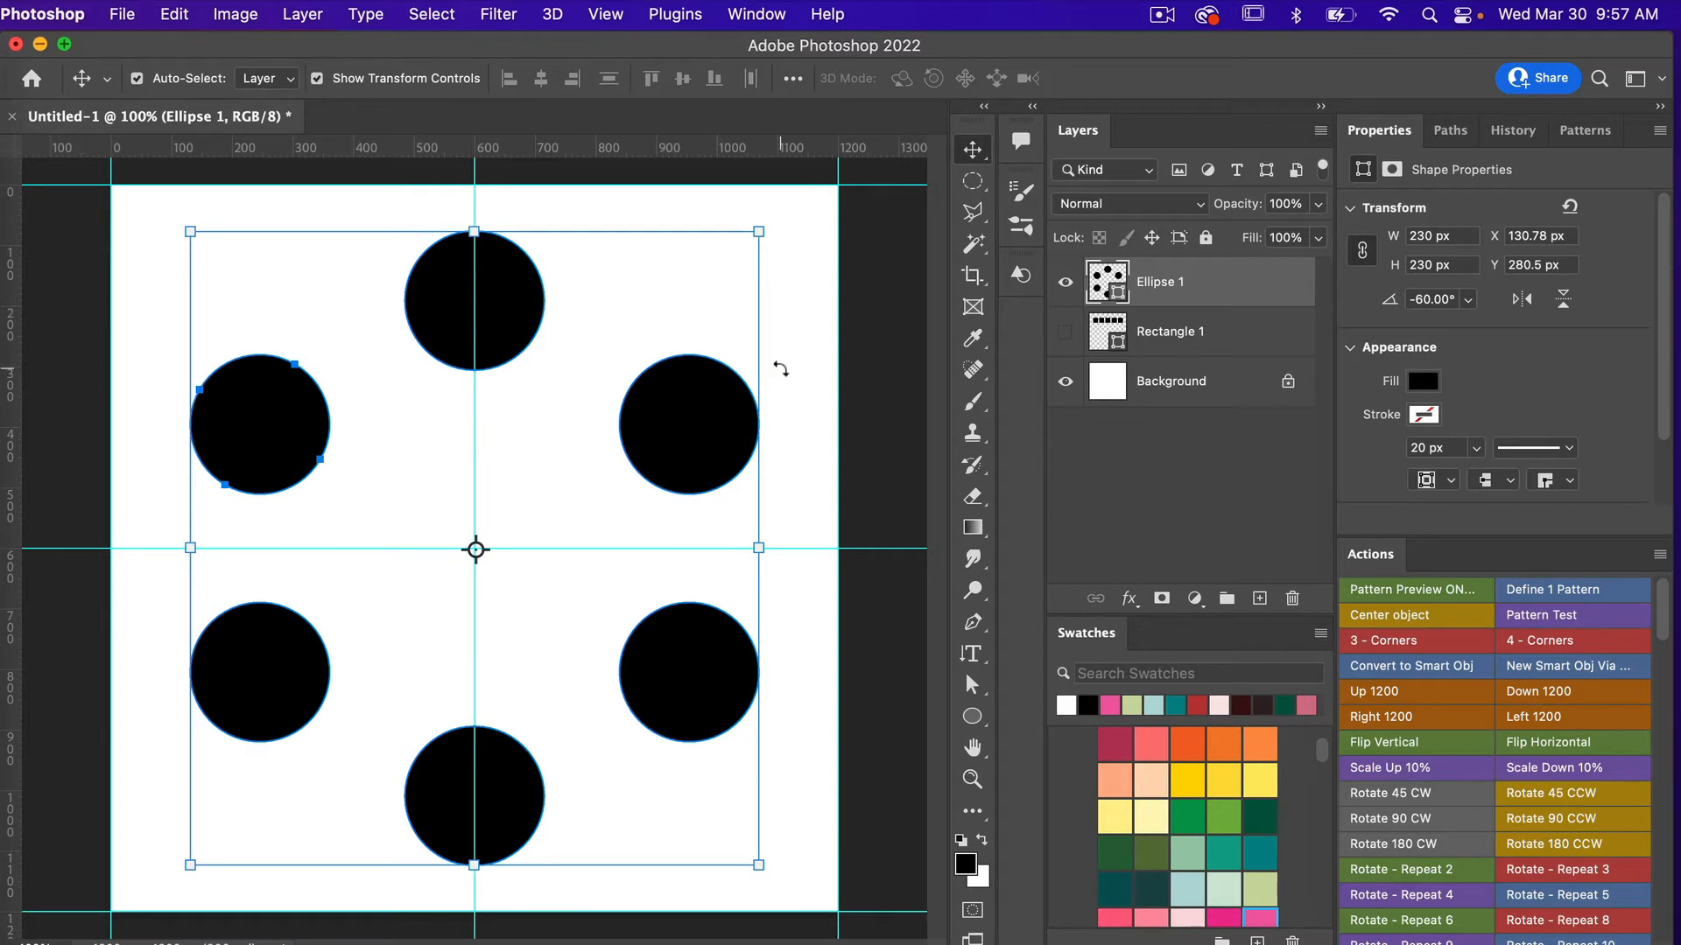
# Hide the ring of circles and place a new circle about 210 px wide on the vertical centre guide near the canvas's top.
pyautogui.click(1065, 284)
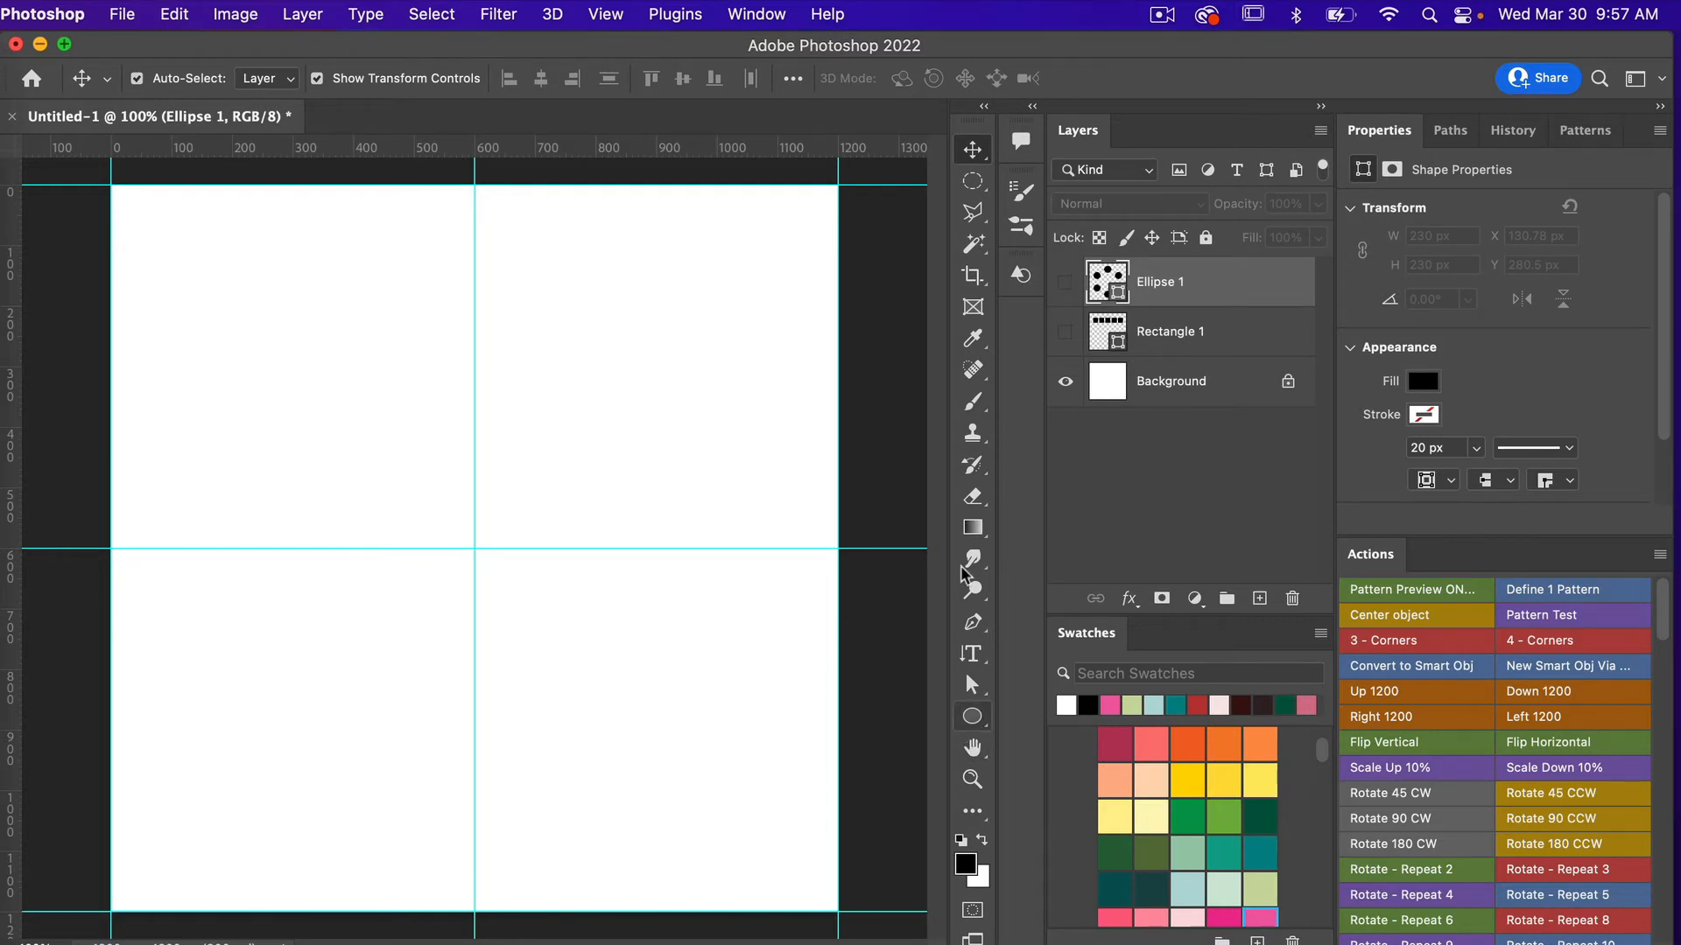
pyautogui.click(972, 716)
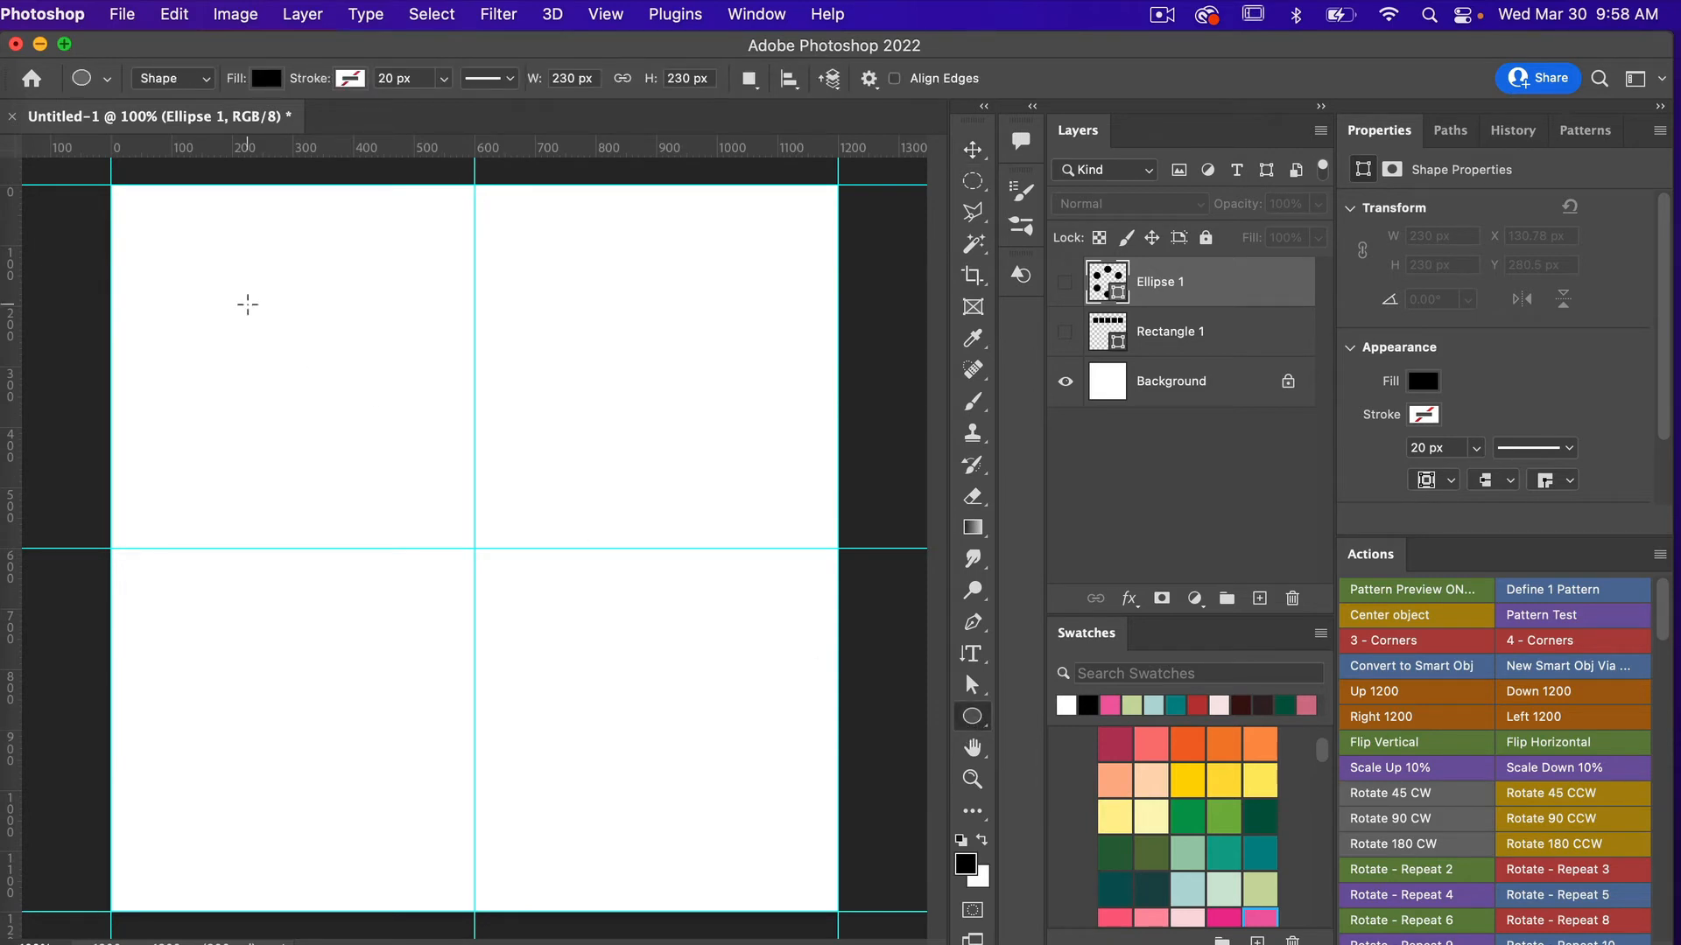
pyautogui.moveTo(248, 304); pyautogui.dragTo(310, 402)
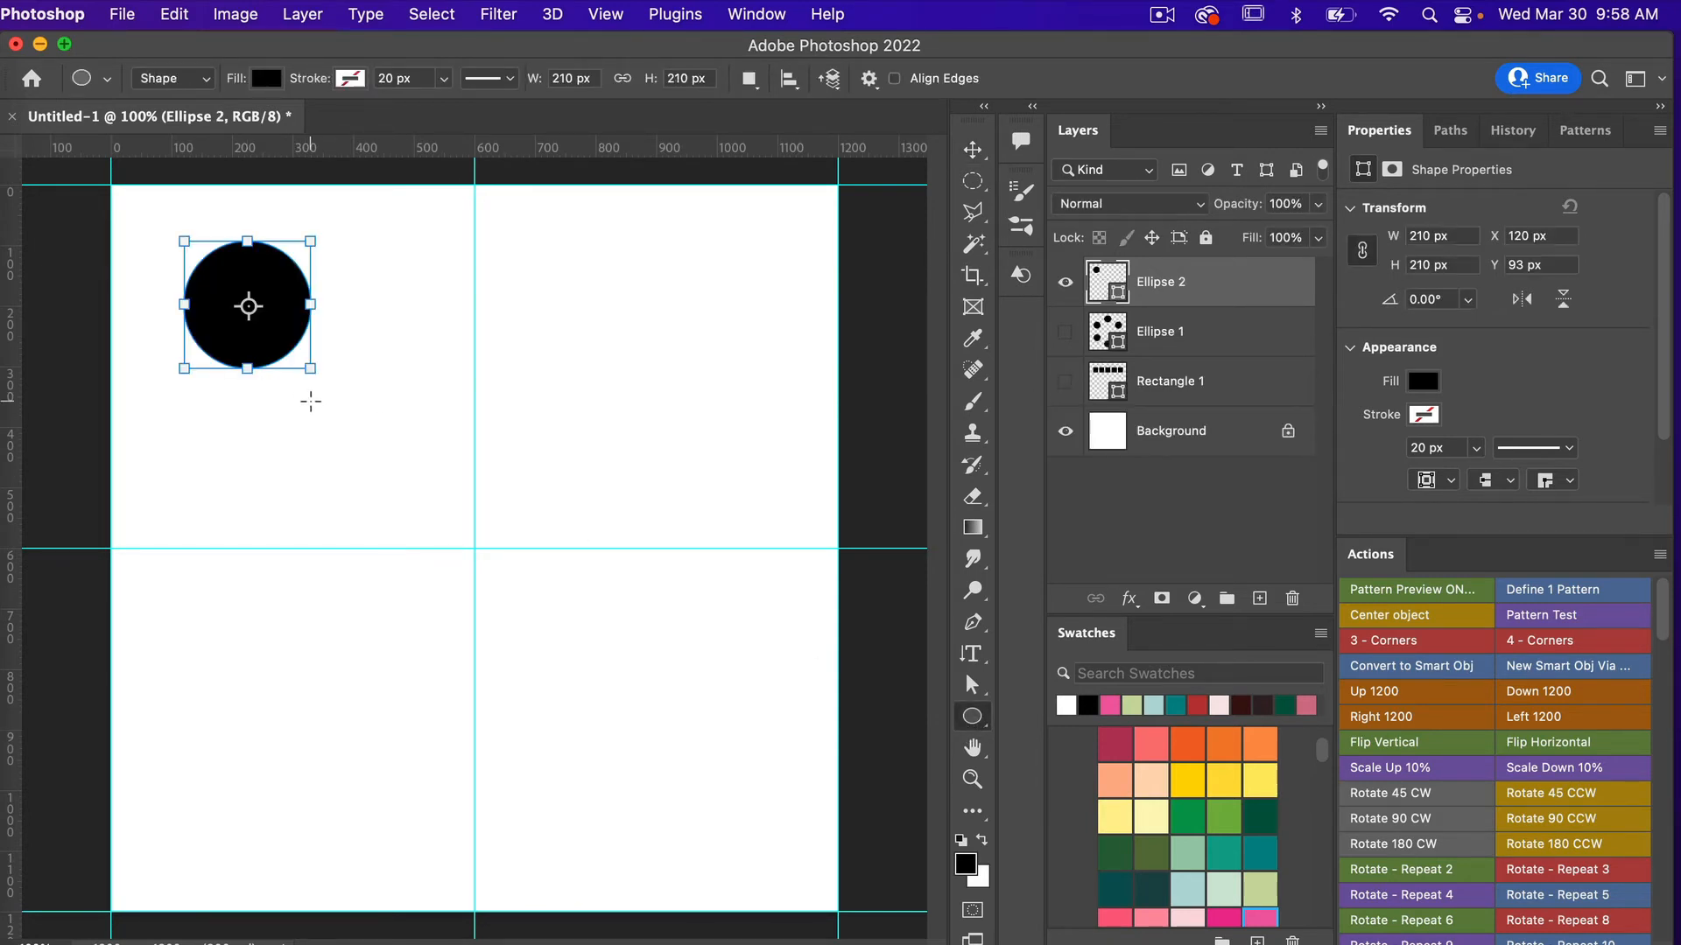
pyautogui.press('v')
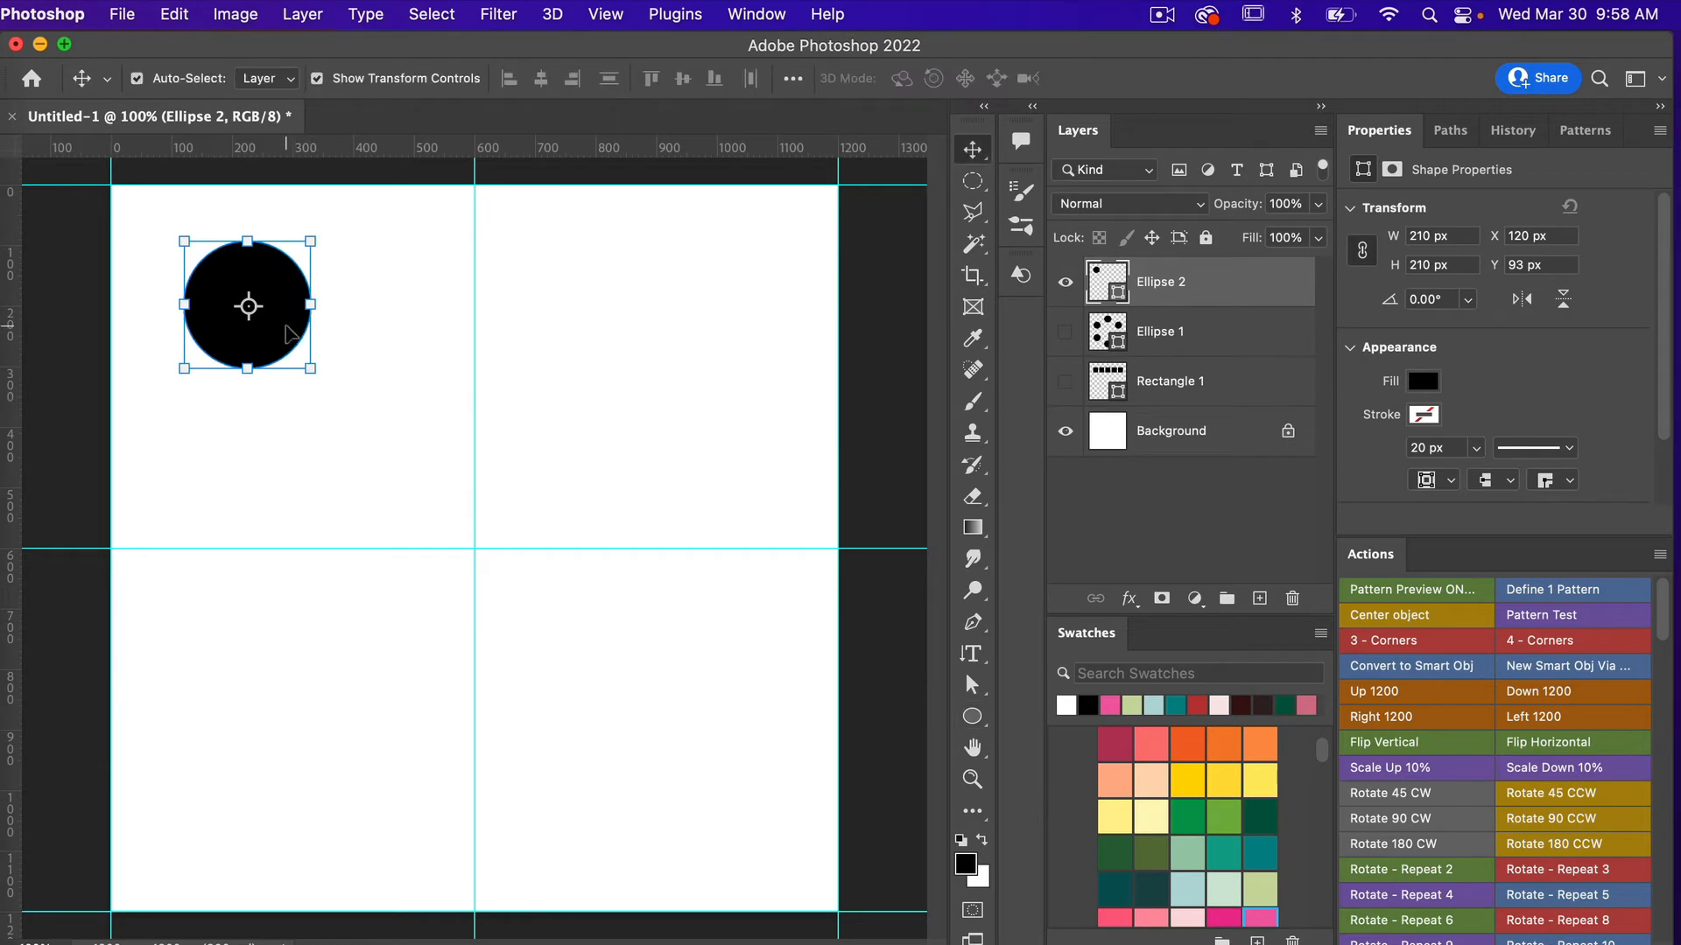
pyautogui.moveTo(296, 334); pyautogui.dragTo(518, 337)
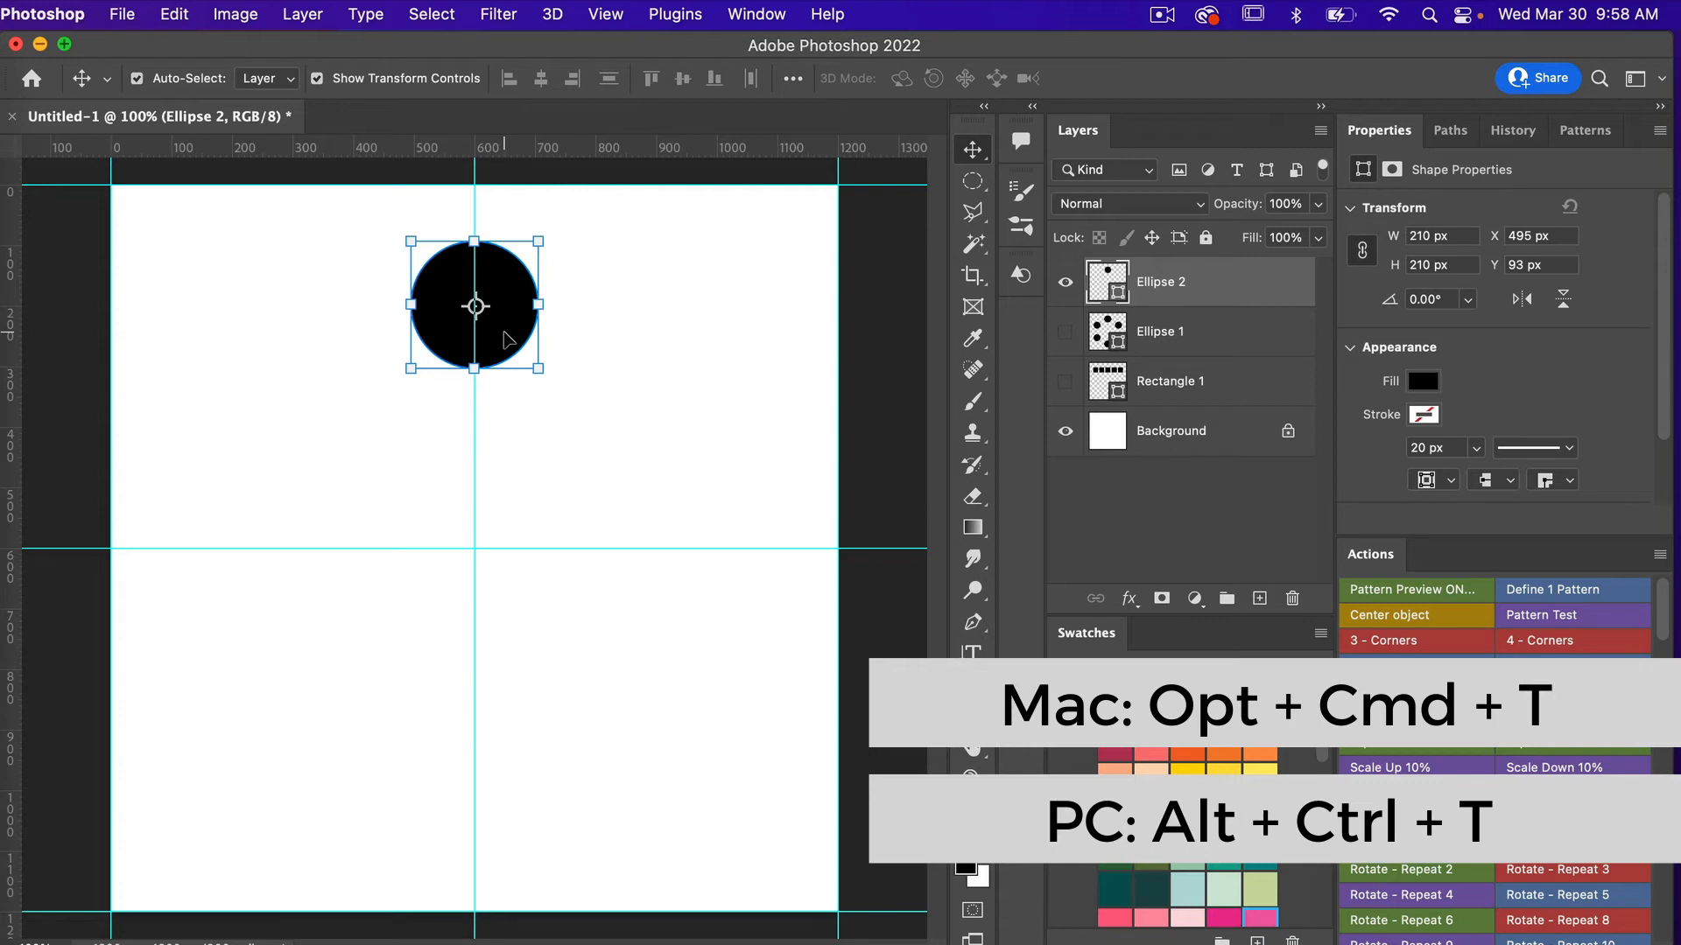
# Start a copy-transform of the 210 px circle with its reference point at X 600 px, Y 600 px.
pyautogui.press('super+alt+t')
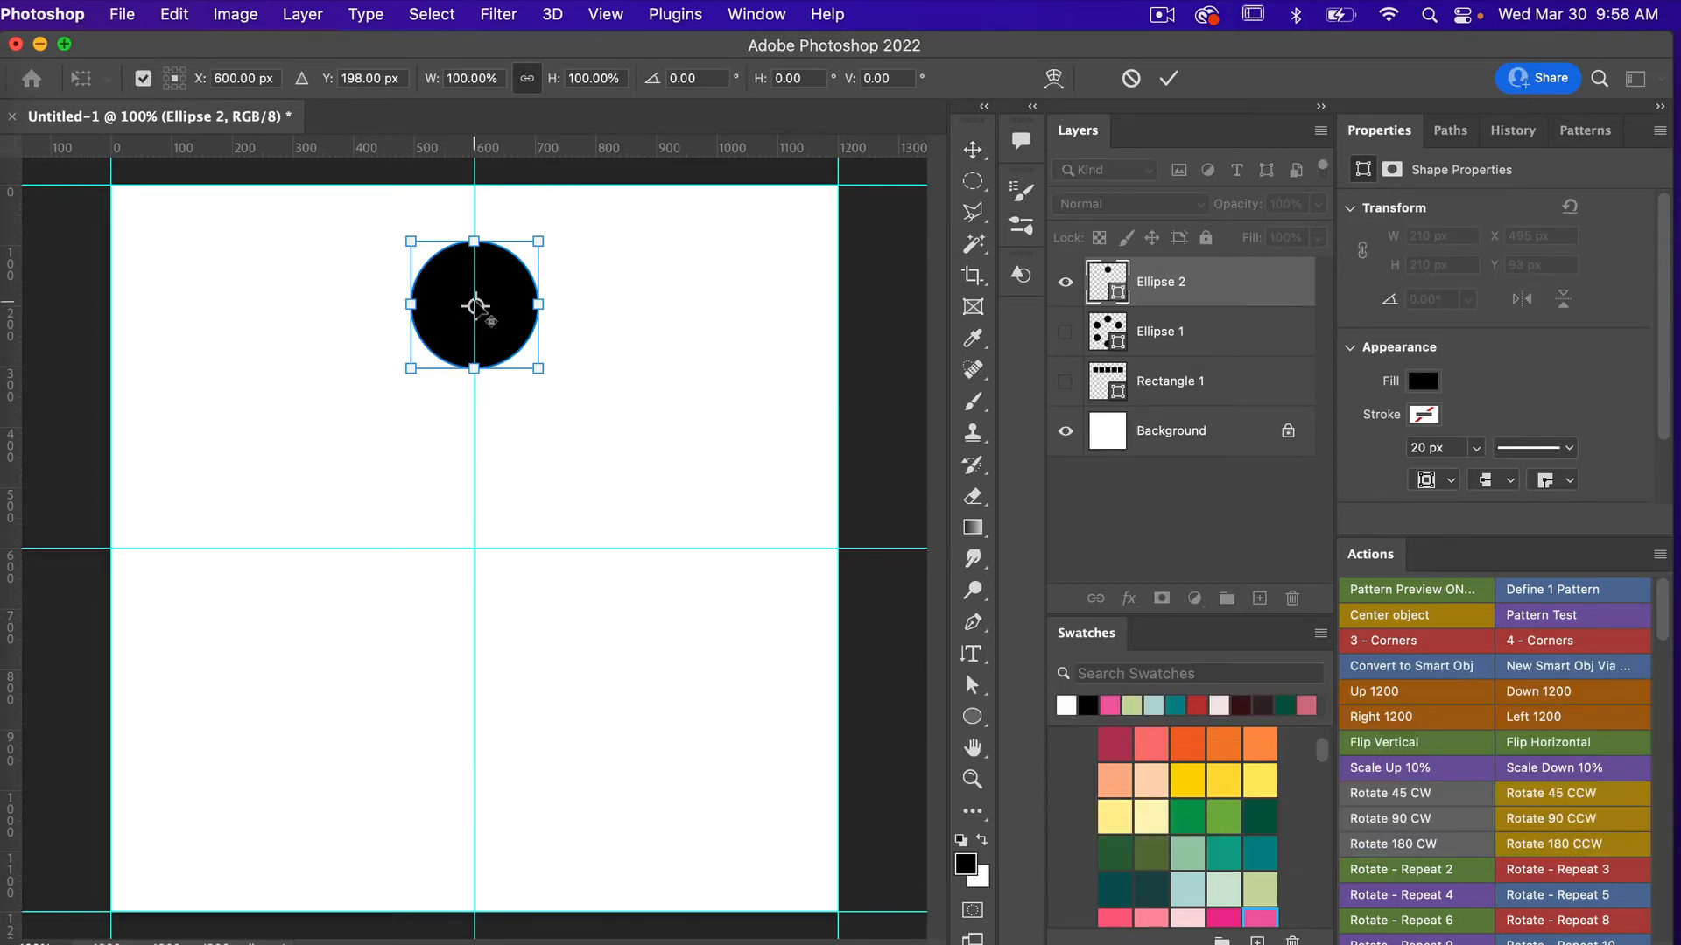
pyautogui.moveTo(477, 308); pyautogui.dragTo(484, 527)
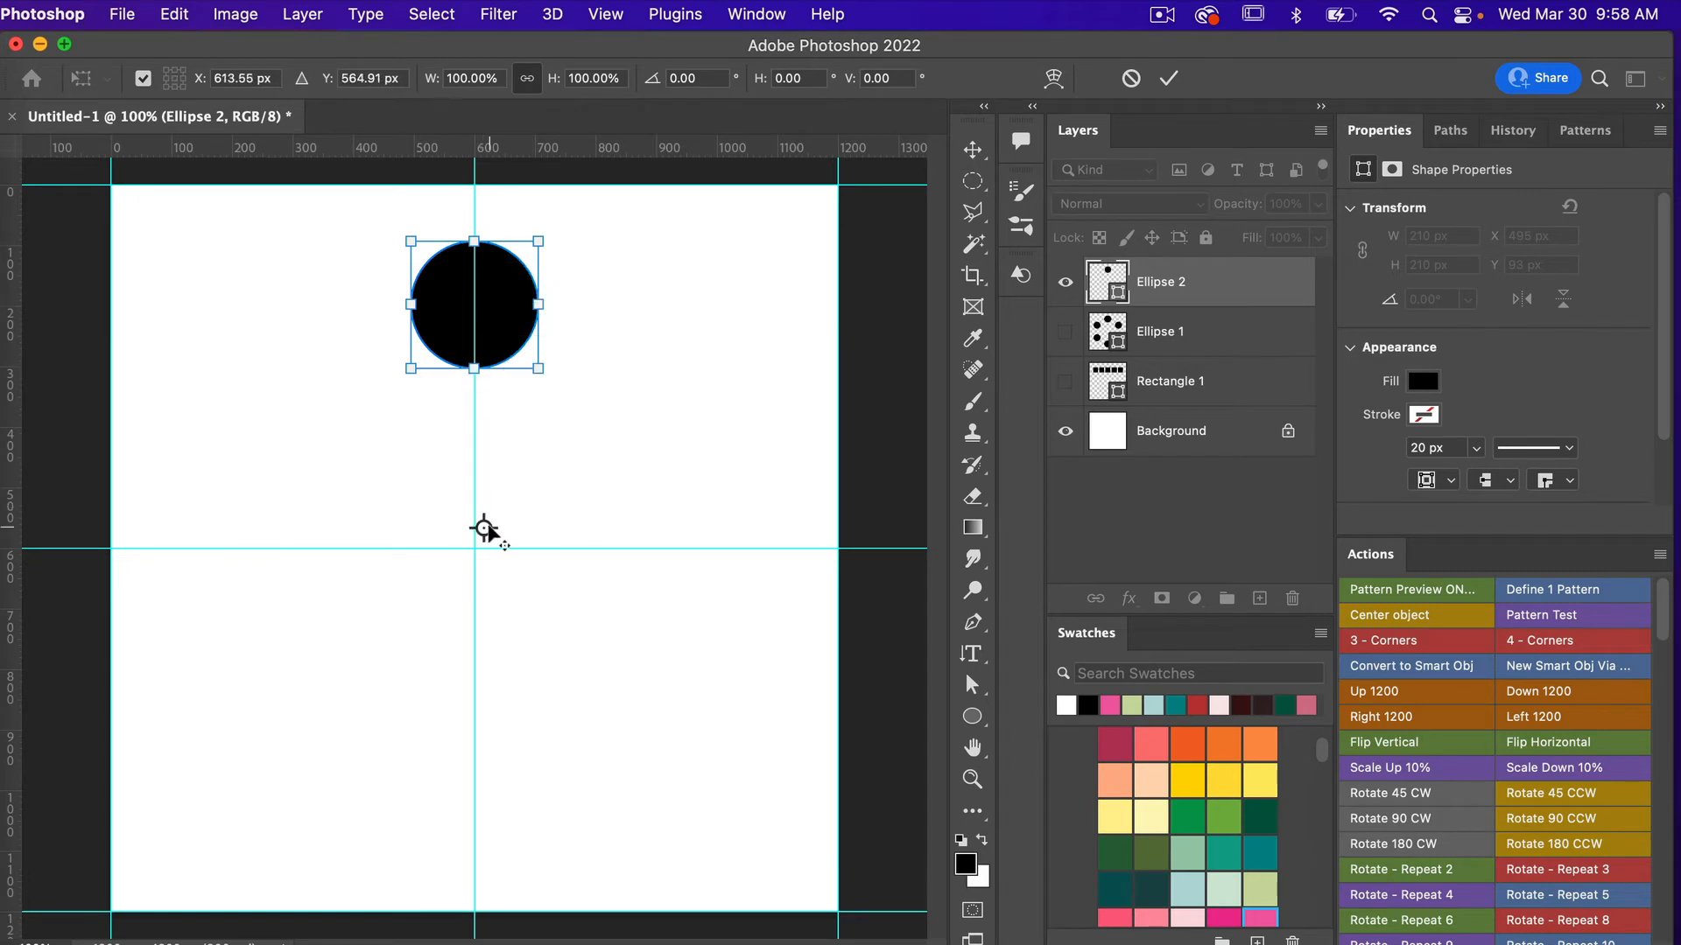
pyautogui.click(238, 78)
pyautogui.write('600')
pyautogui.press('Tab')
pyautogui.write('600')
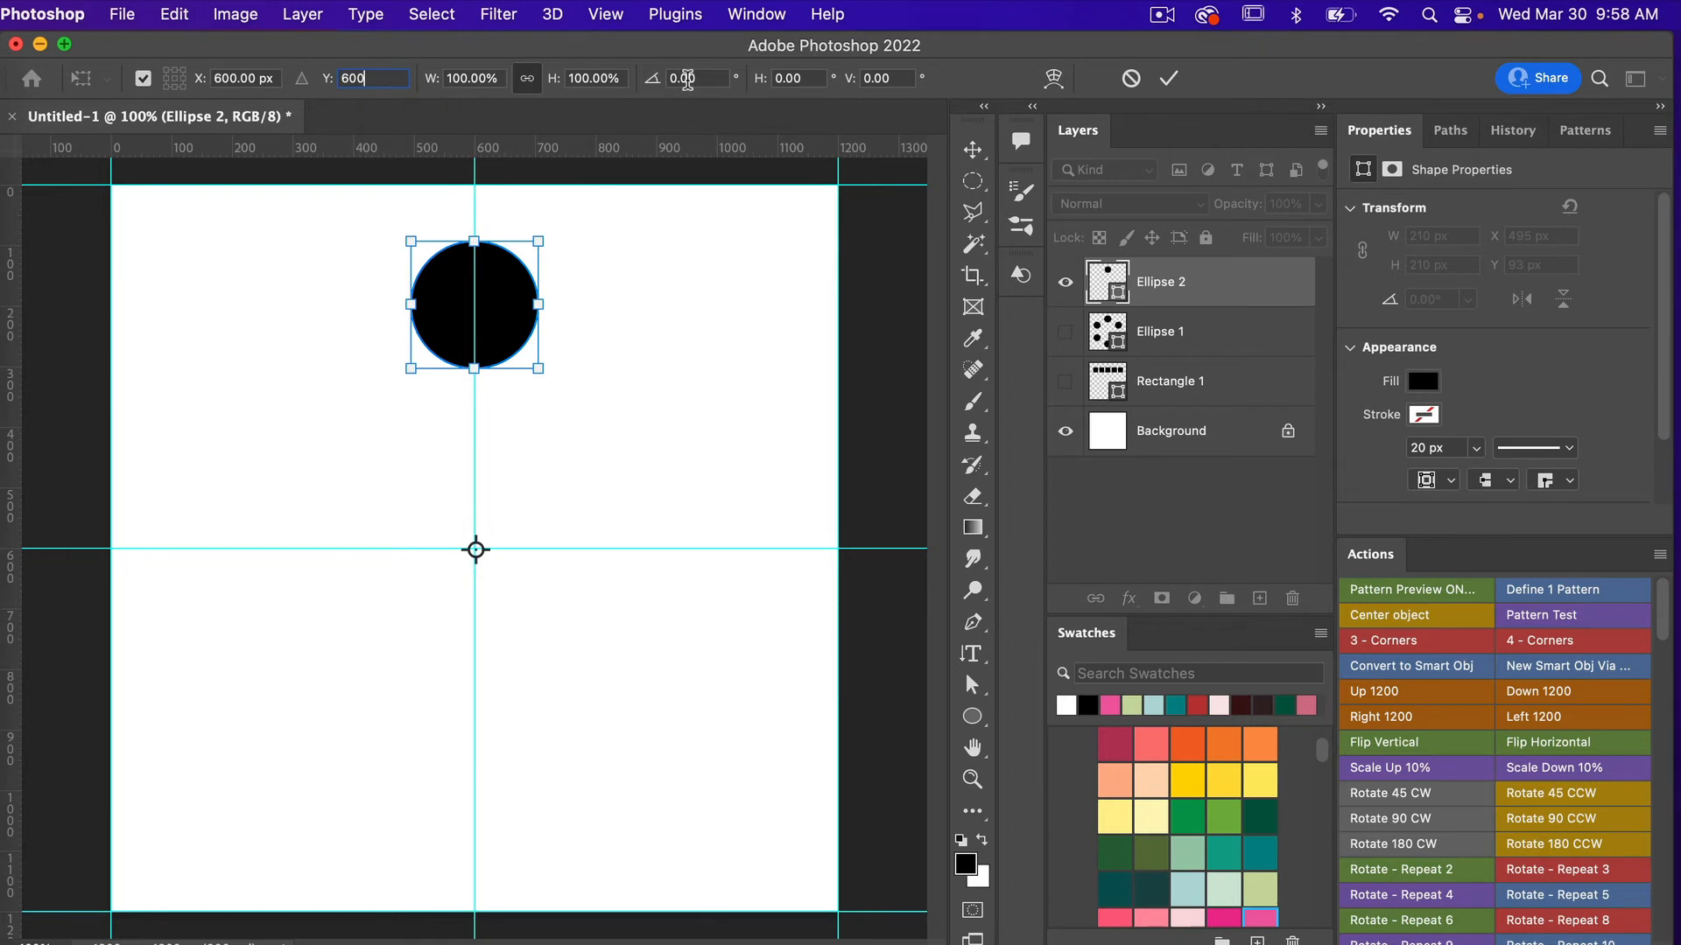
# Rotate the circle's copy 36° around the canvas centre, scale it proportionally to 90%, and commit the transform.
pyautogui.click(688, 78)
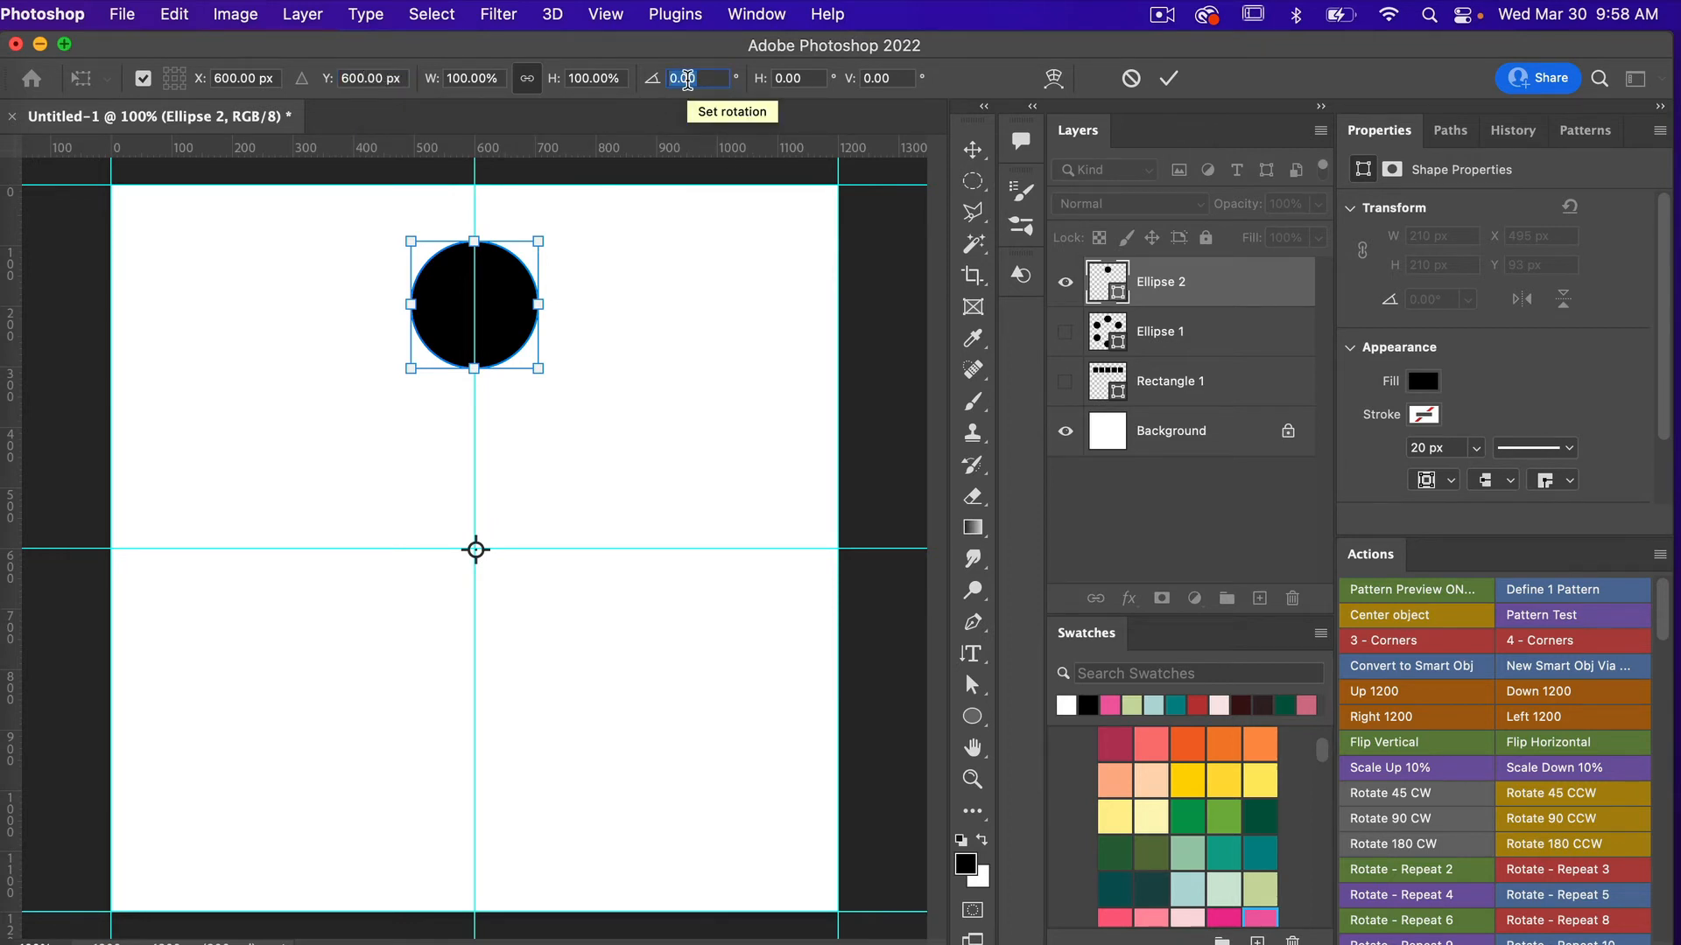
pyautogui.write('36')
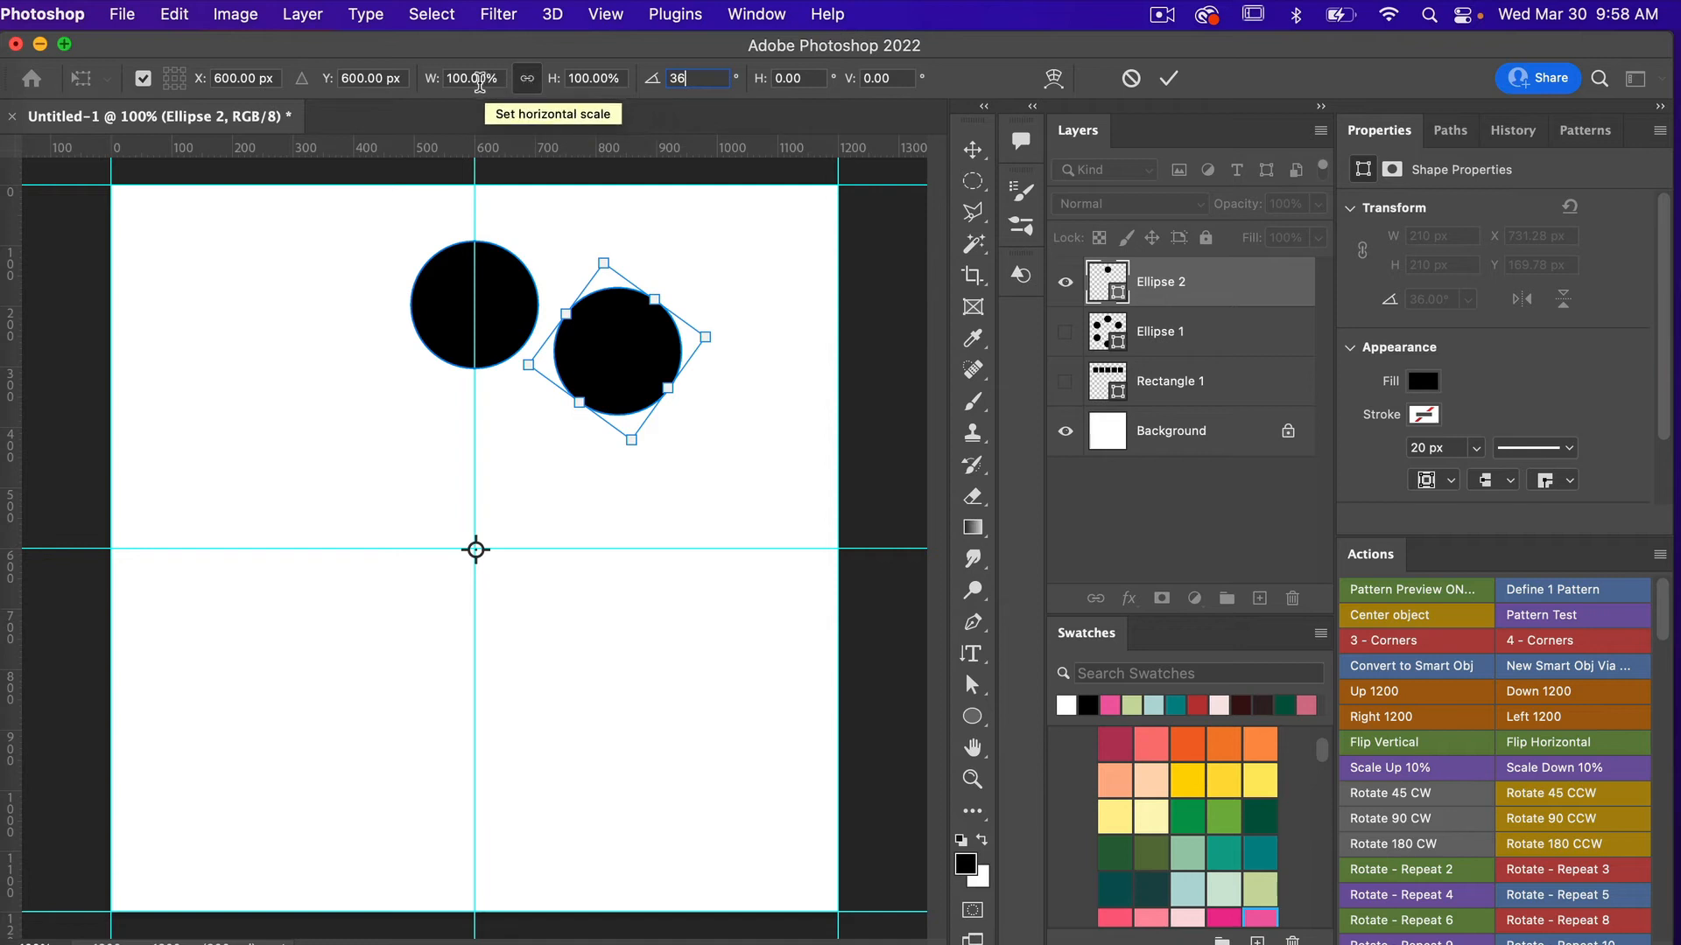
pyautogui.click(464, 79)
pyautogui.write('90')
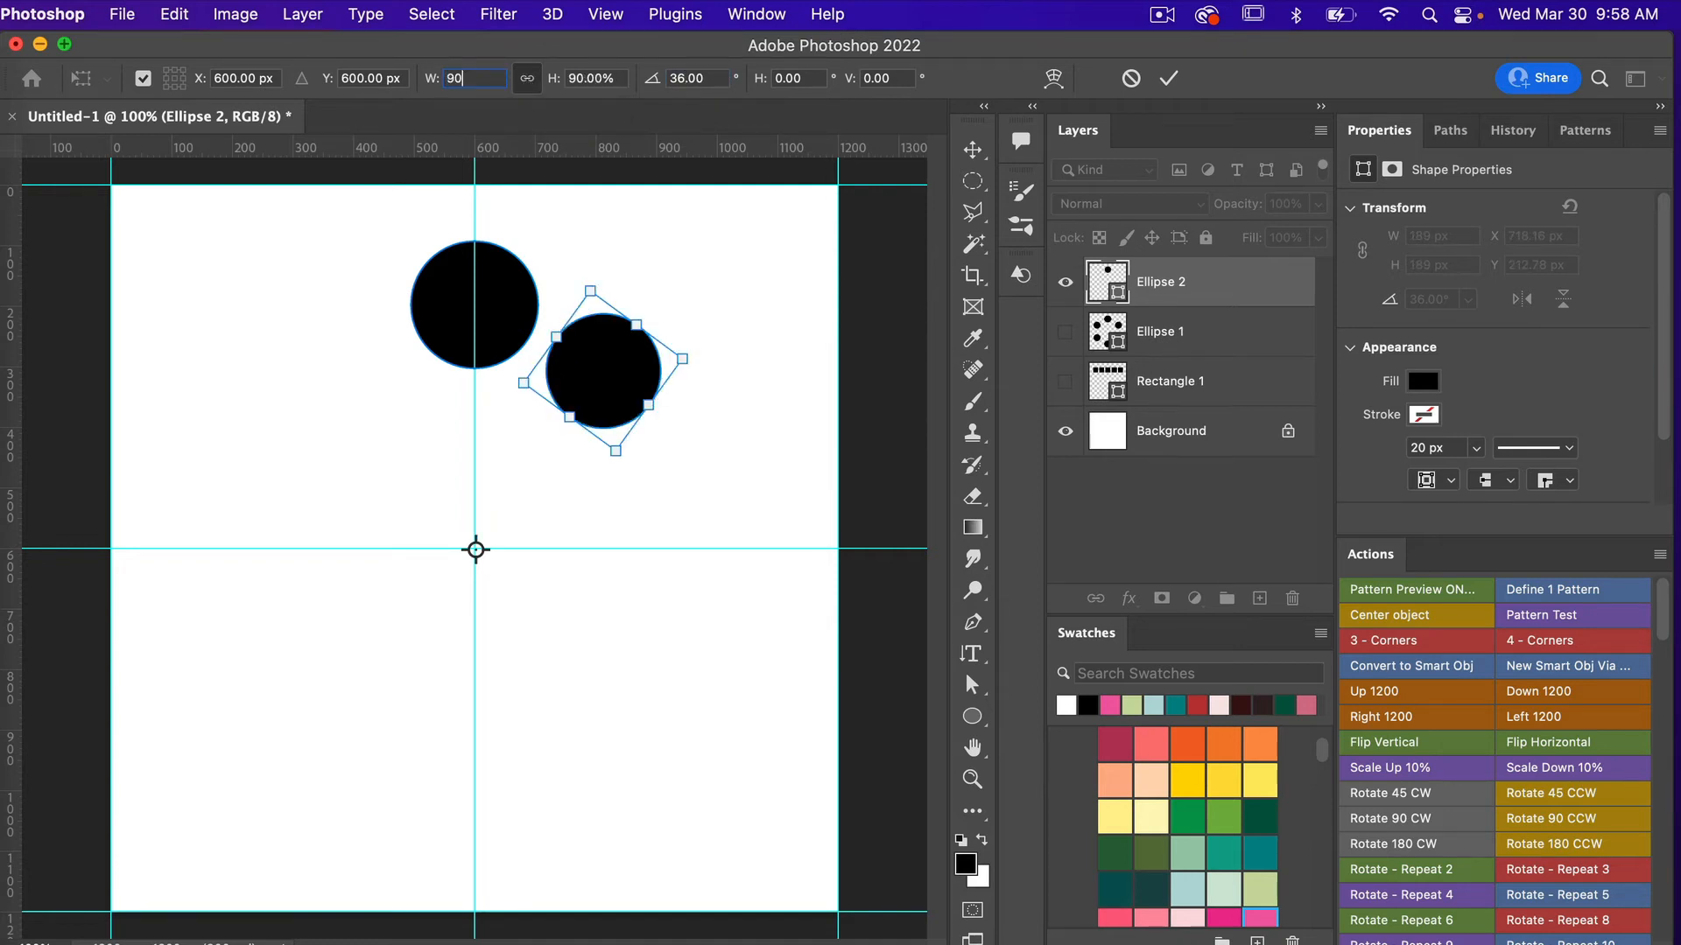
pyautogui.press('Return')
pyautogui.click(1168, 82)
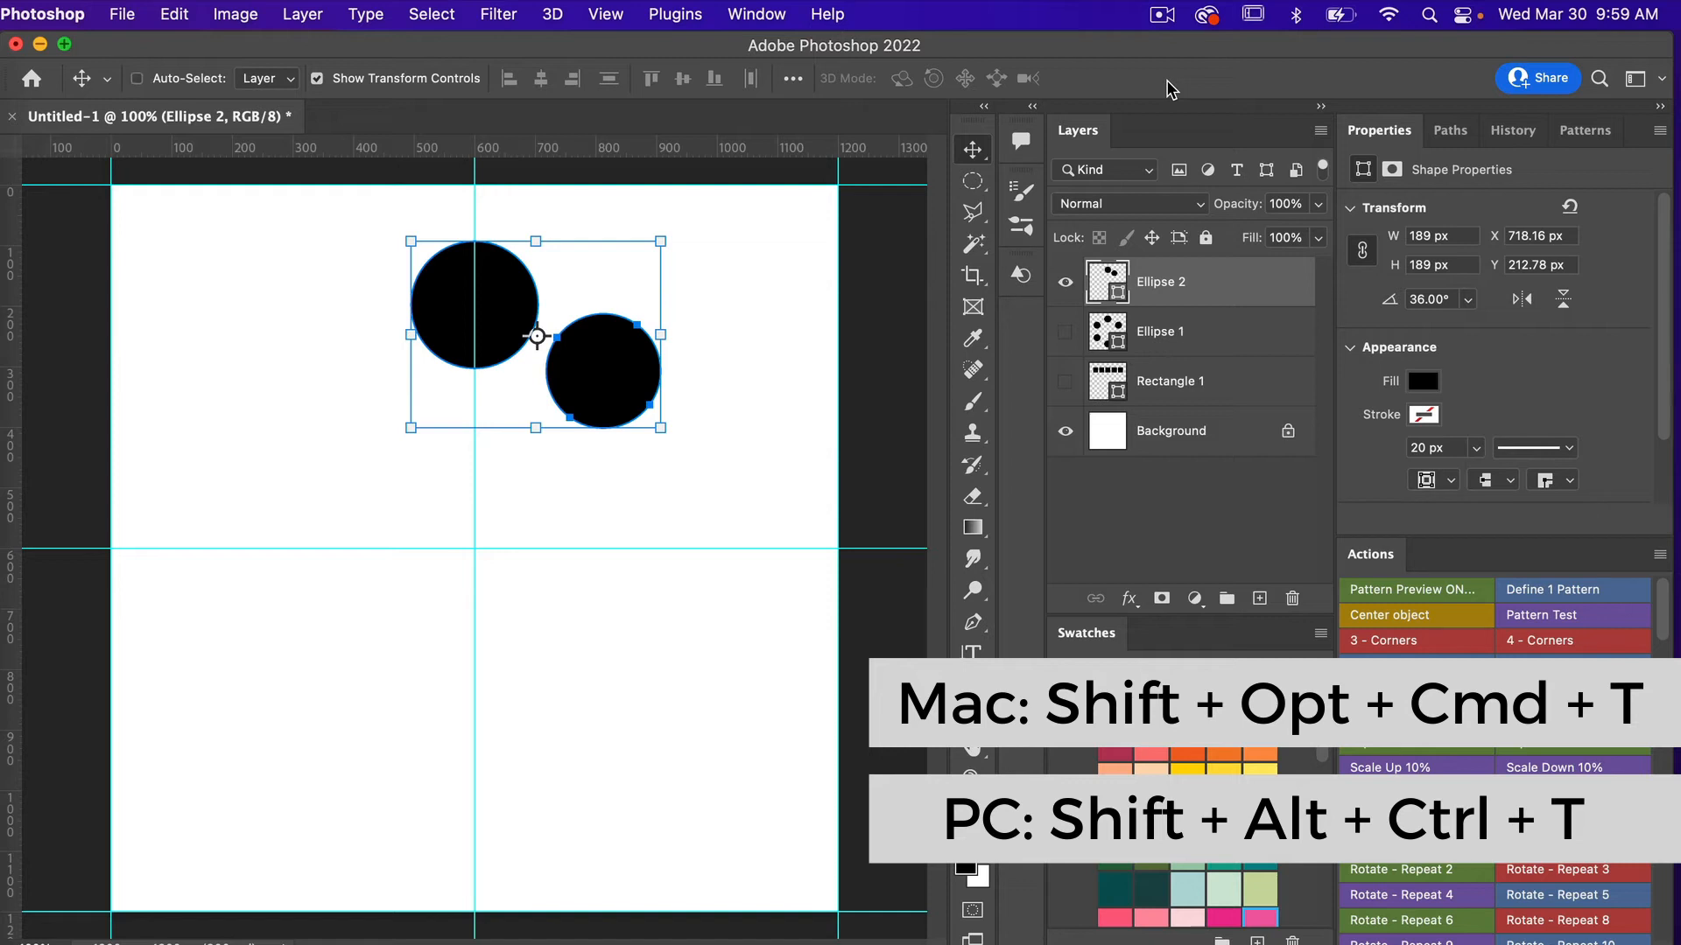
# Repeat the 36° rotation and 90% scaling copy-transform 29 times to form a shrinking spiral of circles, then deselect the layer.
pyautogui.press('shift+alt+super+t')
pyautogui.press('shift+alt+super+t')
pyautogui.press('shift+alt+super+t')
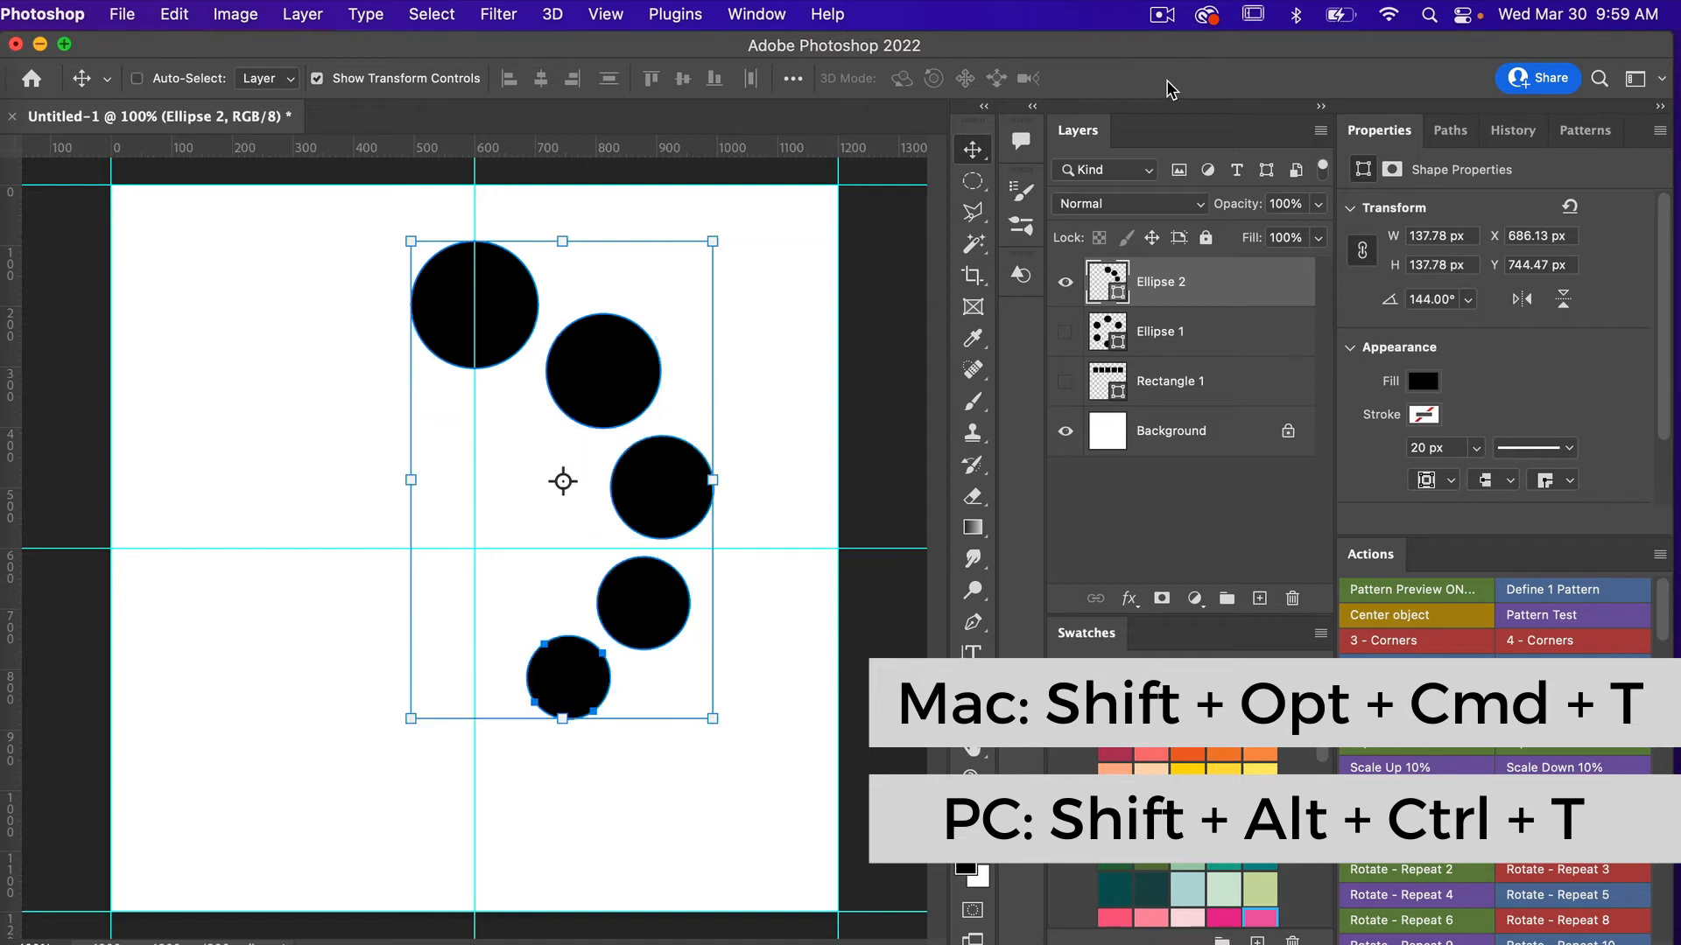
pyautogui.press('shift+alt+super+t')
pyautogui.press('shift+alt+super+t')
pyautogui.press('shift+alt+super+t')
pyautogui.press('shift+alt+super+t')
pyautogui.press('shift+alt+super+t')
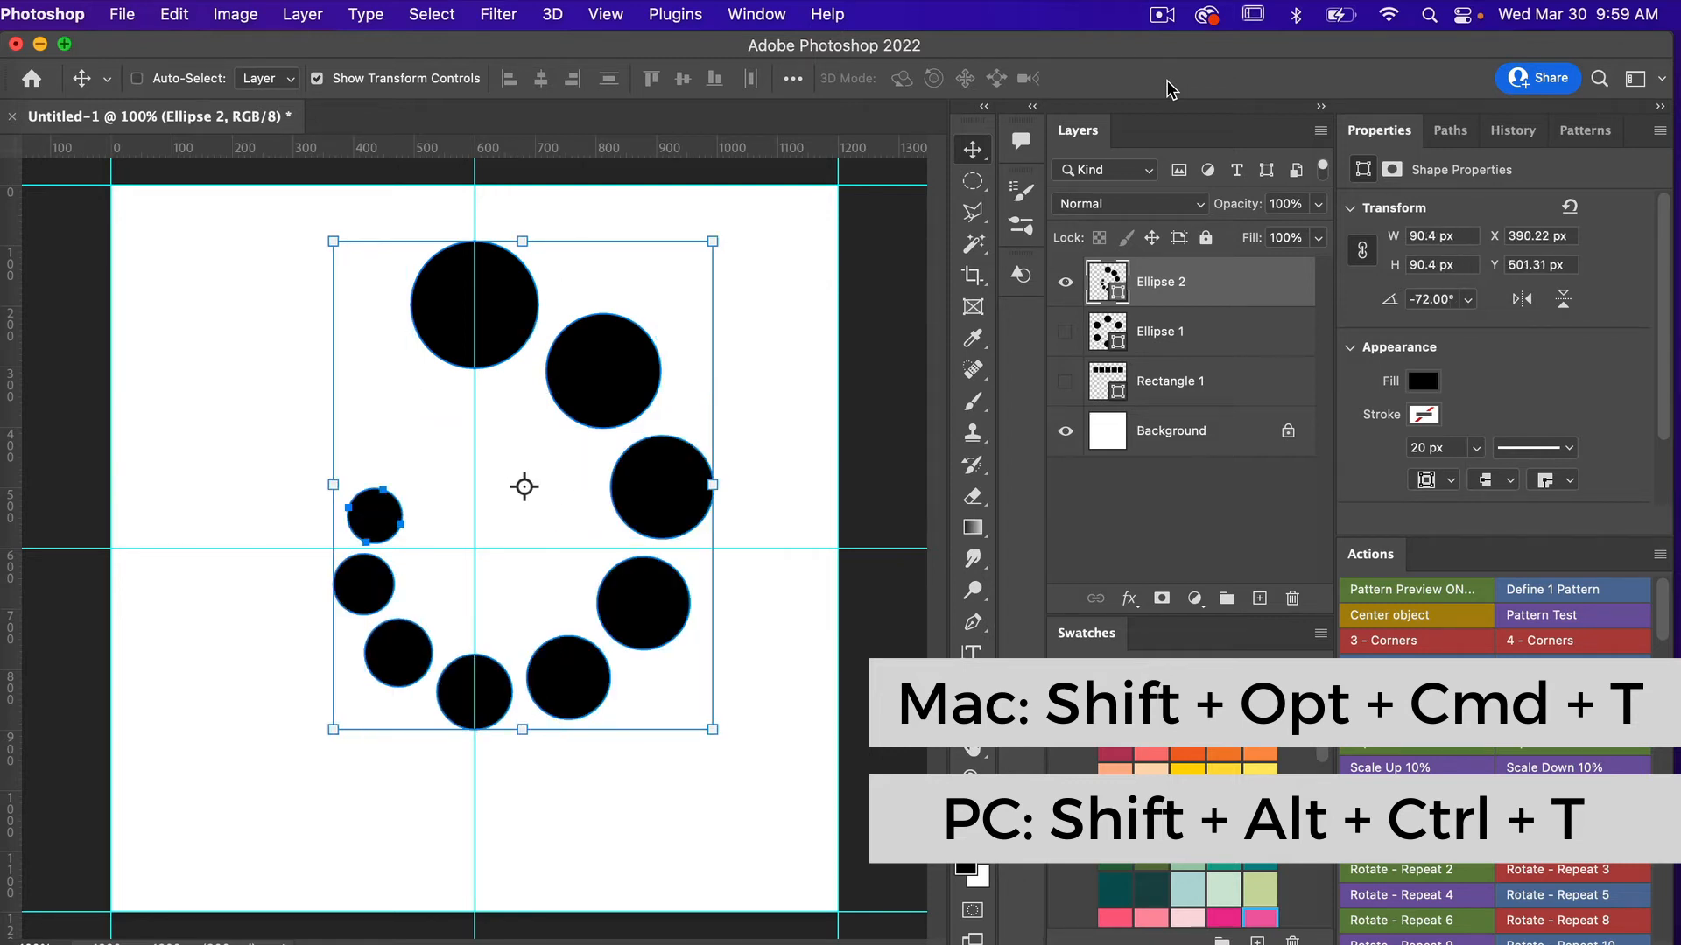
pyautogui.press('shift+alt+super+t')
pyautogui.press('shift+alt+super+t')
pyautogui.press('shift+alt+super+t')
pyautogui.press('shift+alt+super+t')
pyautogui.press('shift+alt+super+t')
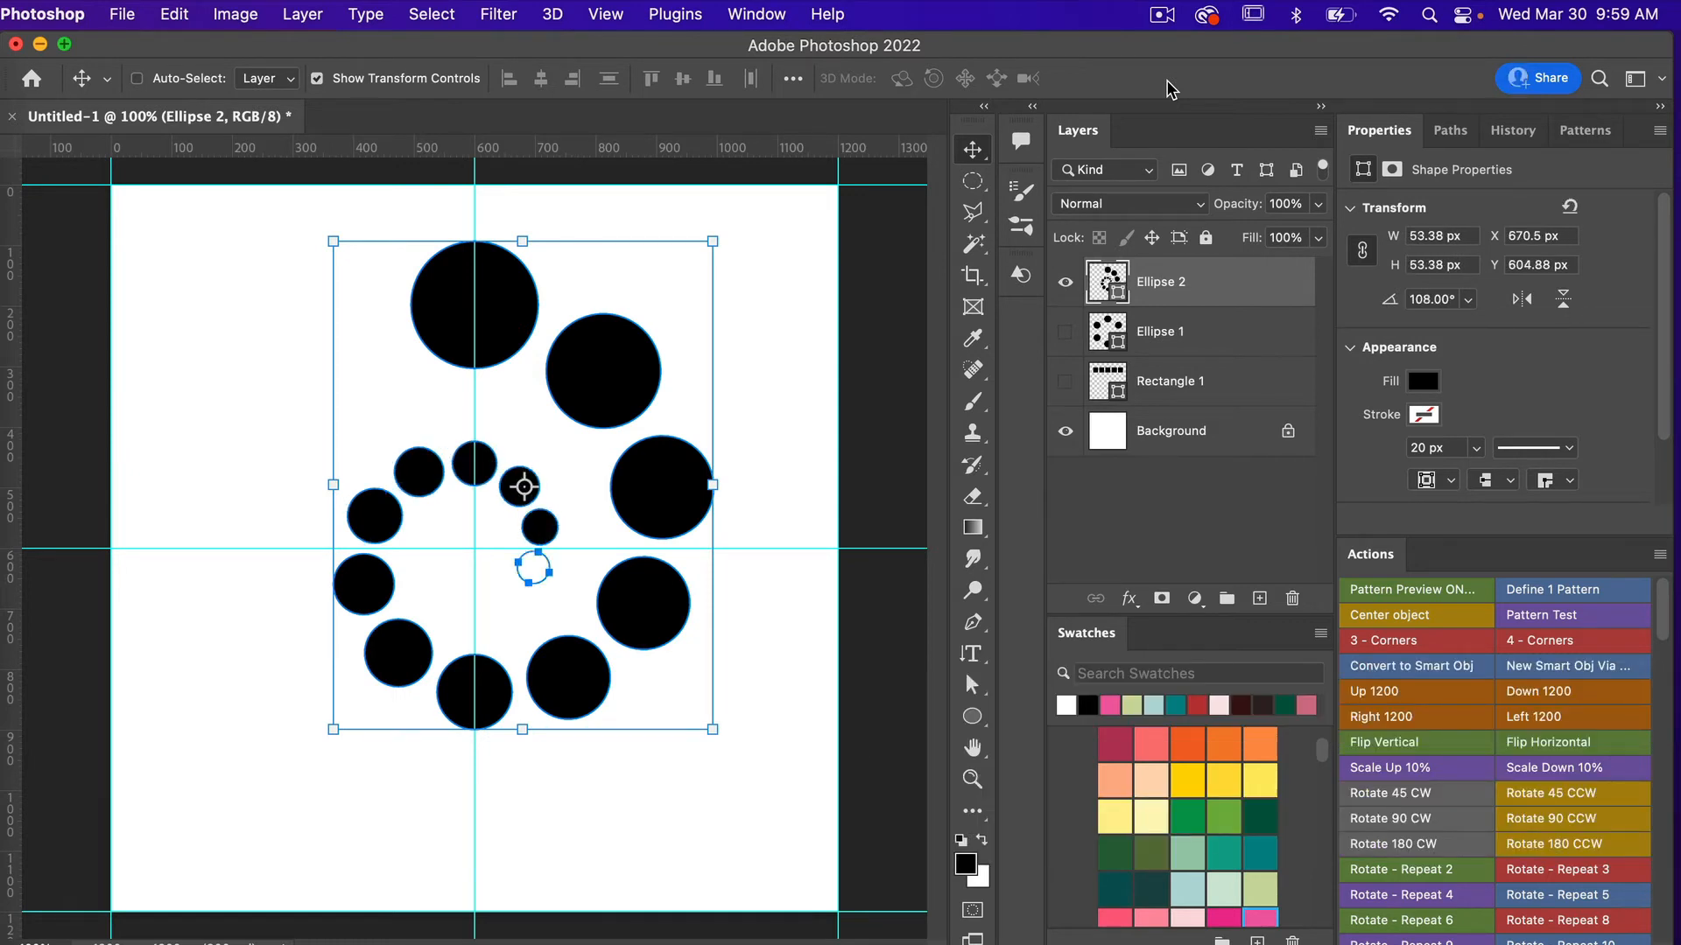
pyautogui.press('shift+alt+super+t')
pyautogui.press('shift+alt+super+t')
pyautogui.press('shift+alt+super+t')
pyautogui.press('shift+alt+super+t')
pyautogui.press('shift+alt+super+t')
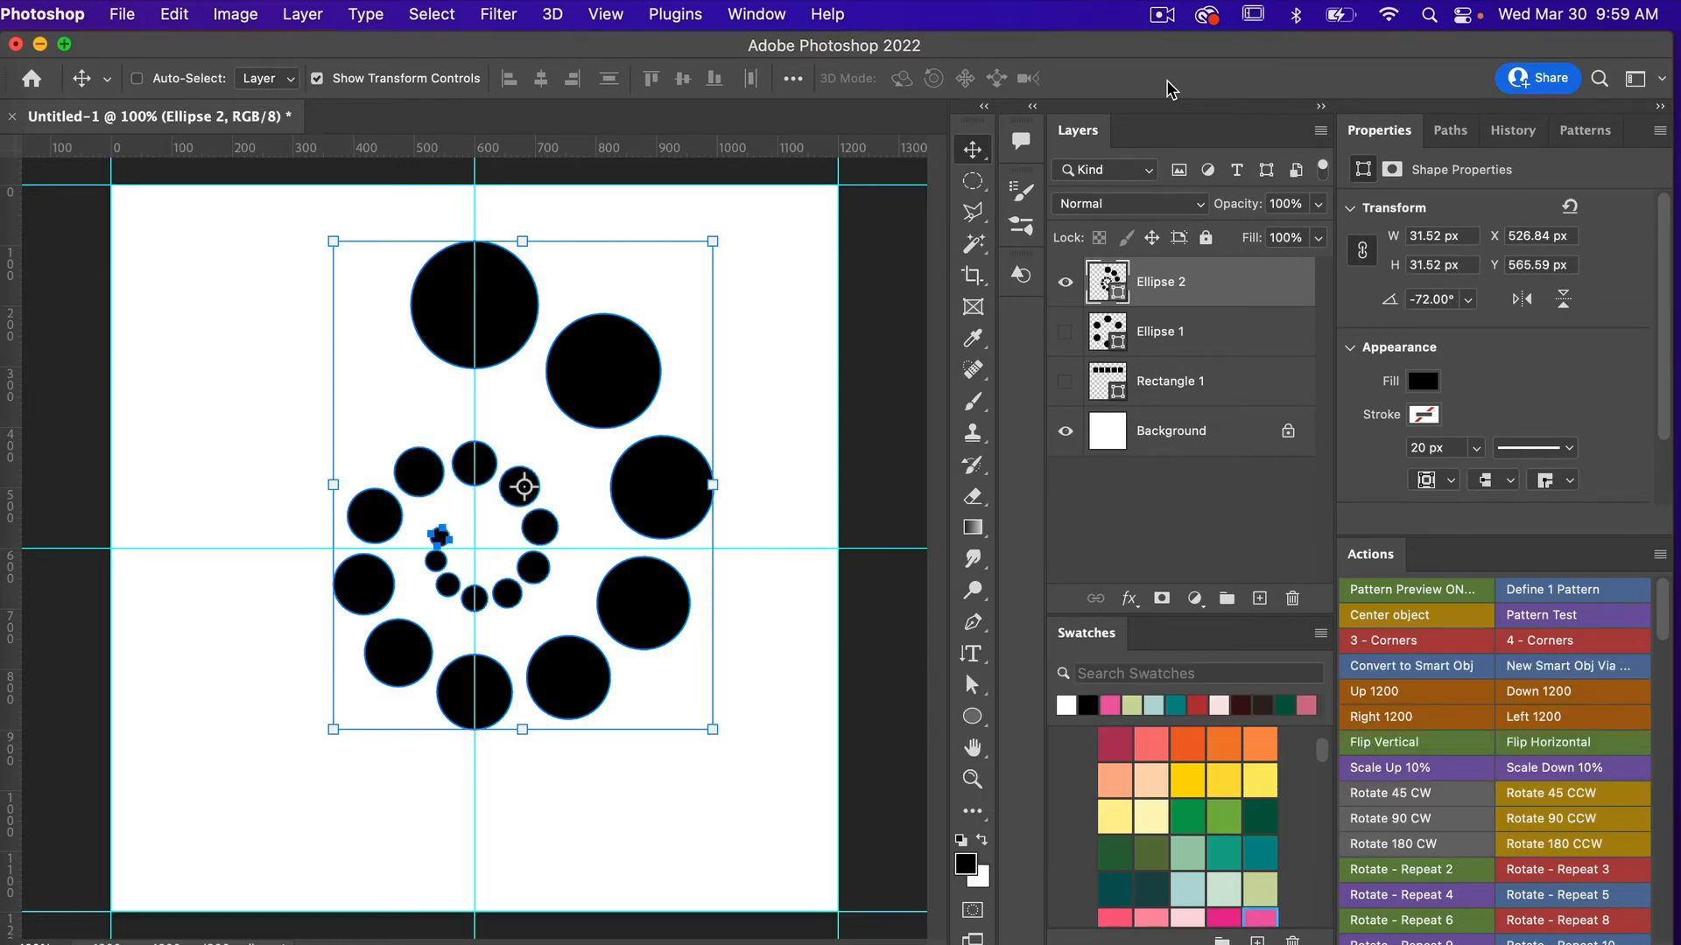
pyautogui.press('shift+alt+super+t')
pyautogui.press('shift+alt+super+t')
pyautogui.press('shift+alt+super+t')
pyautogui.press('shift+alt+super+t')
pyautogui.press('shift+alt+super+t')
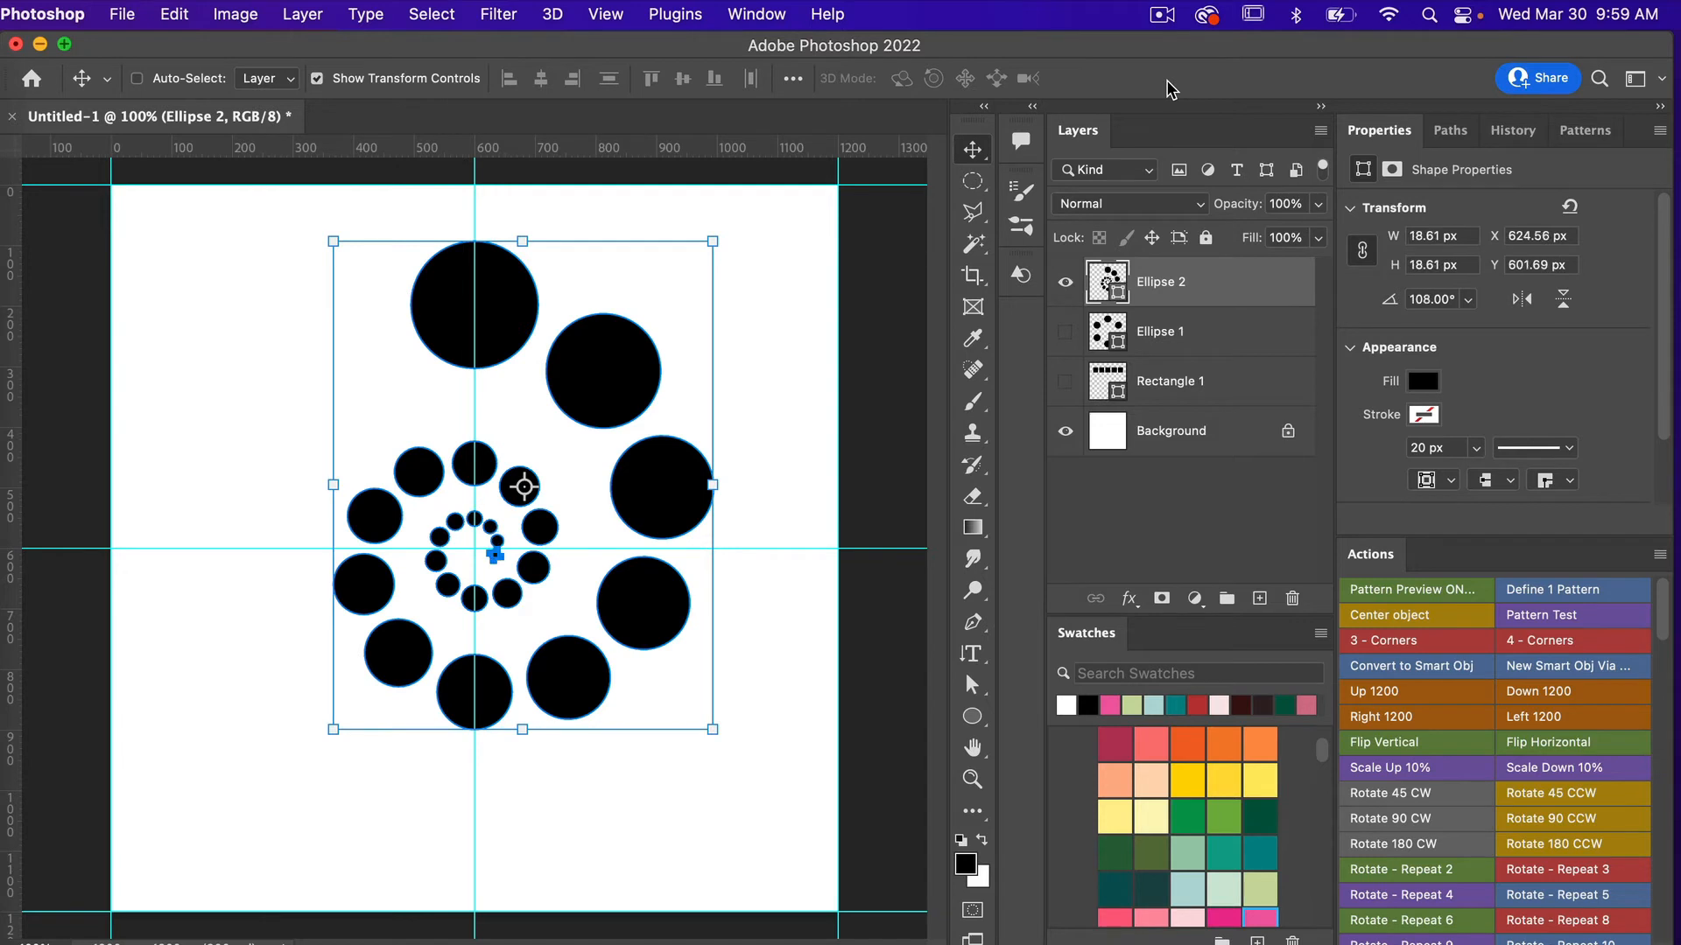
pyautogui.press('shift+alt+super+t')
pyautogui.press('shift+alt+super+t')
pyautogui.press('shift+alt+super+t')
pyautogui.press('shift+alt+super+t')
pyautogui.press('shift+alt+super+t')
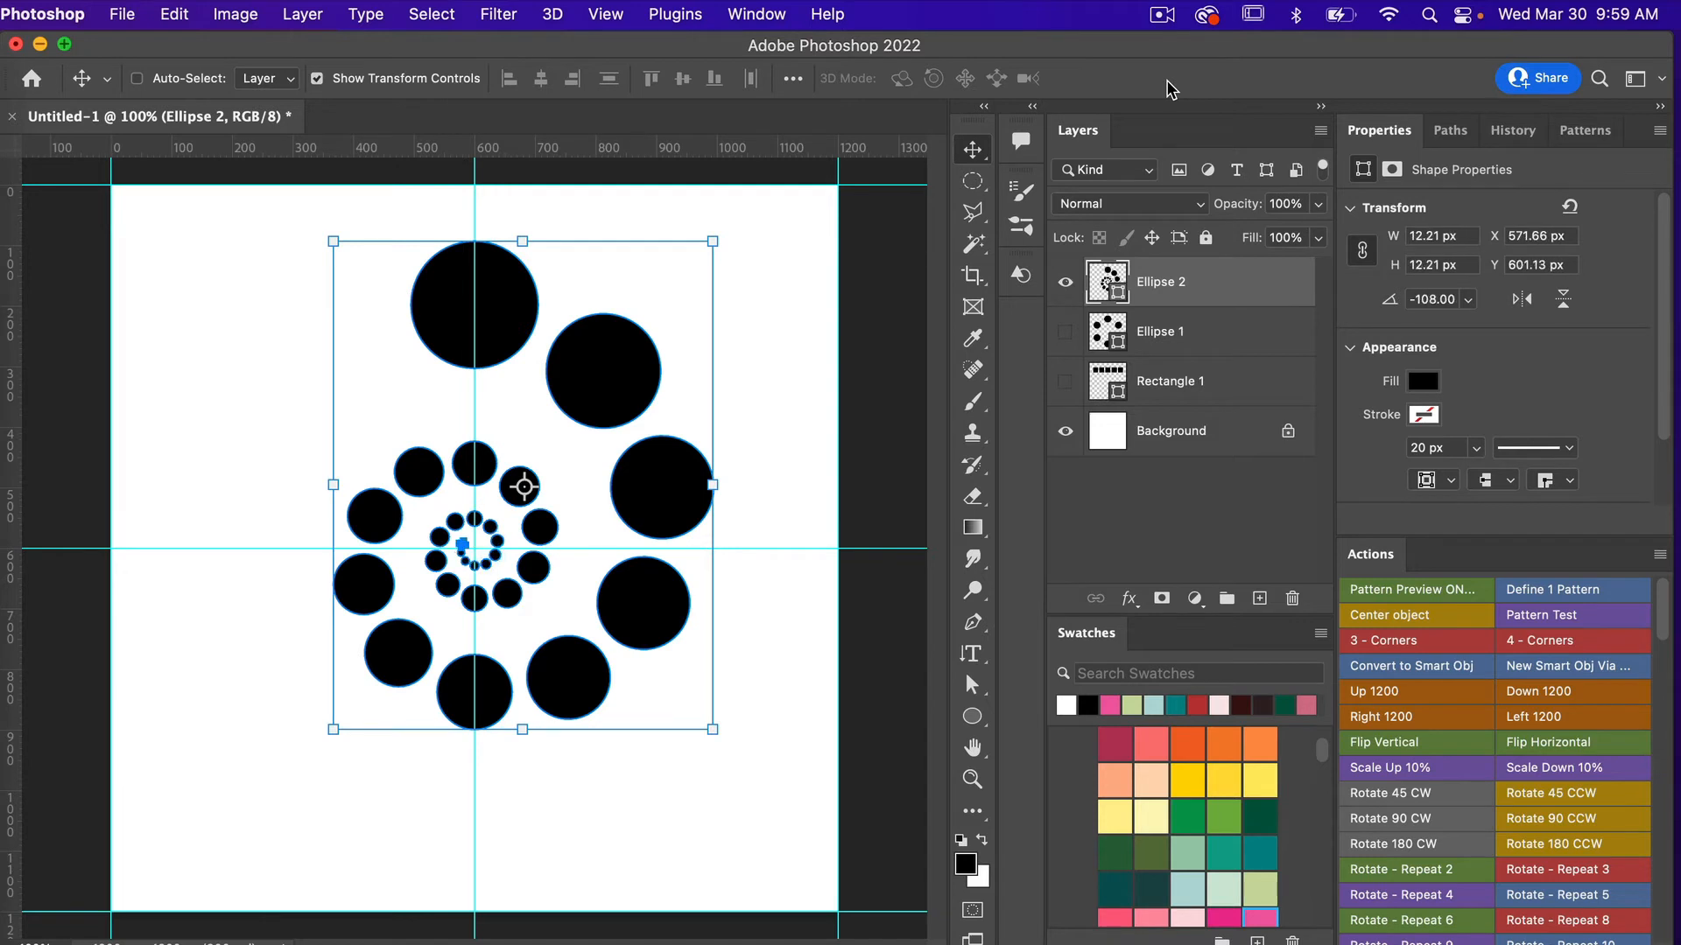
pyautogui.press('shift+alt+super+t')
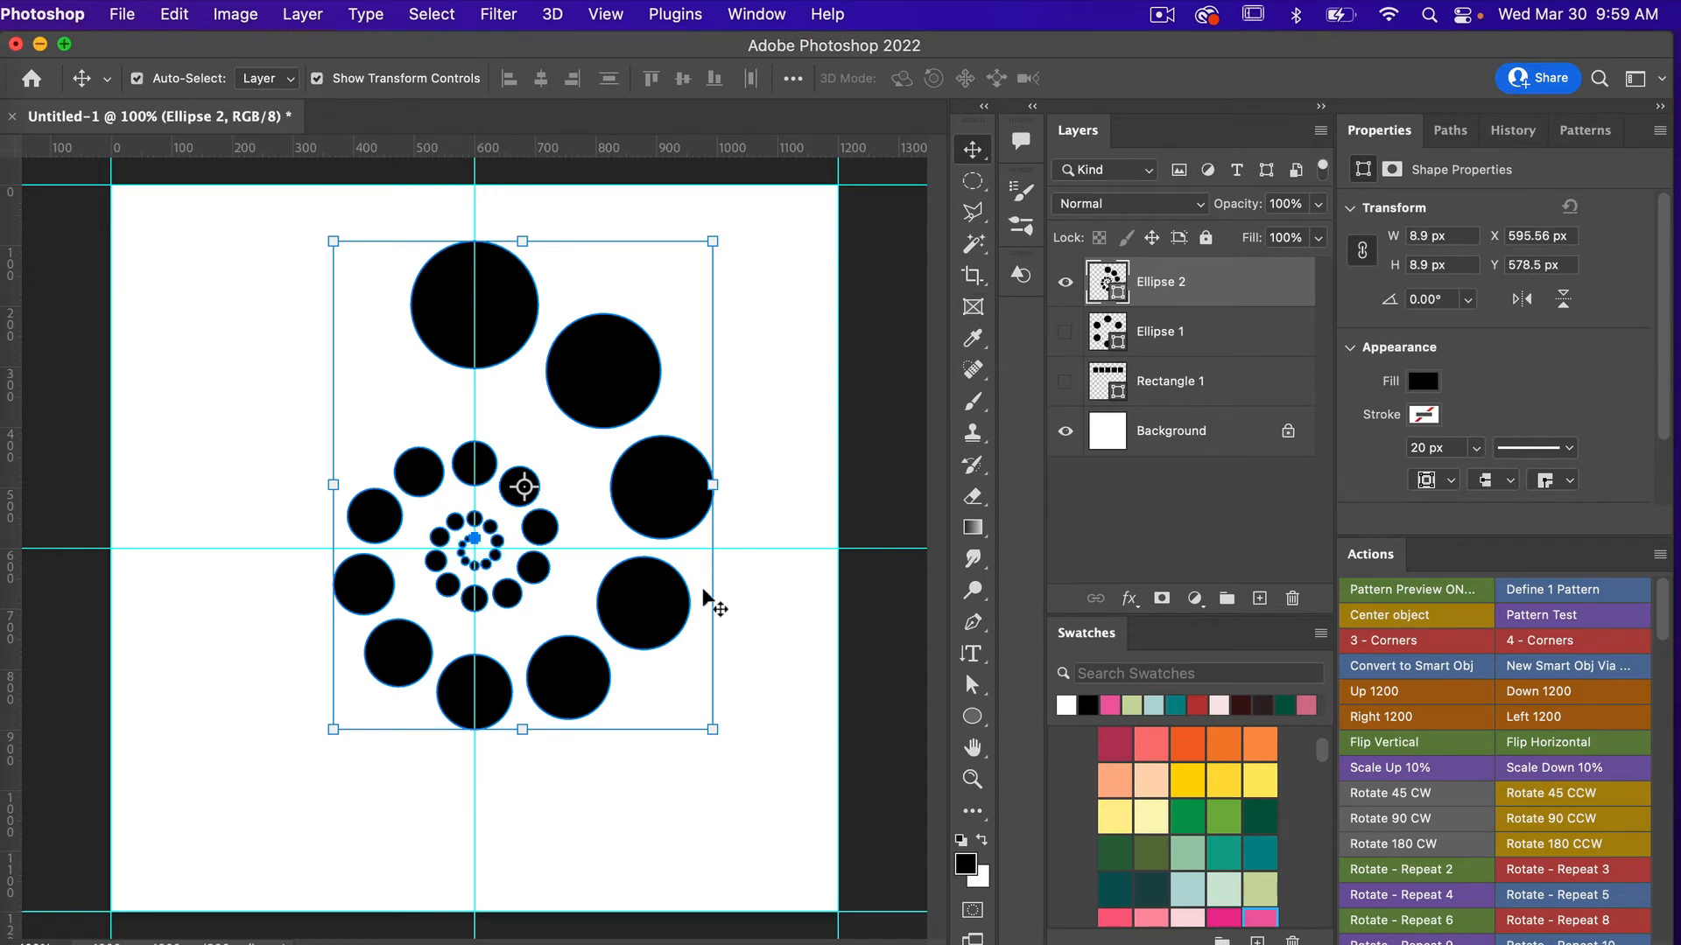
pyautogui.click(779, 445)
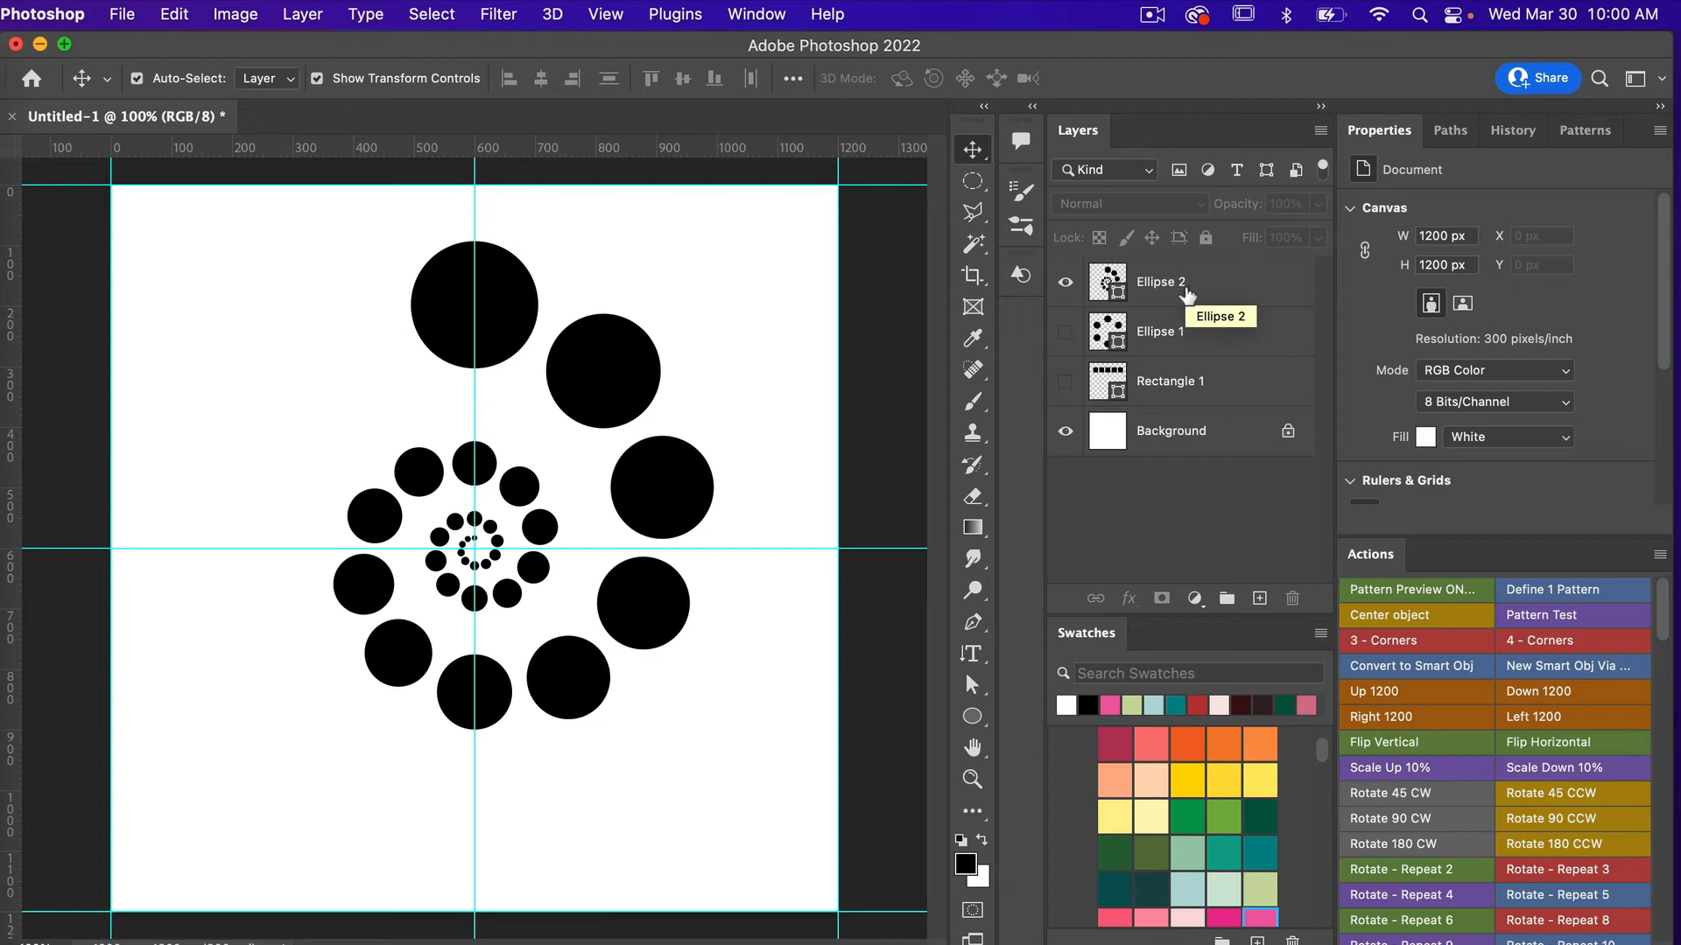
# Hide the Ellipse 2 spiral layer and draw a circular marquee selection about 203 px wide in the canvas's upper-left area.
pyautogui.click(1065, 284)
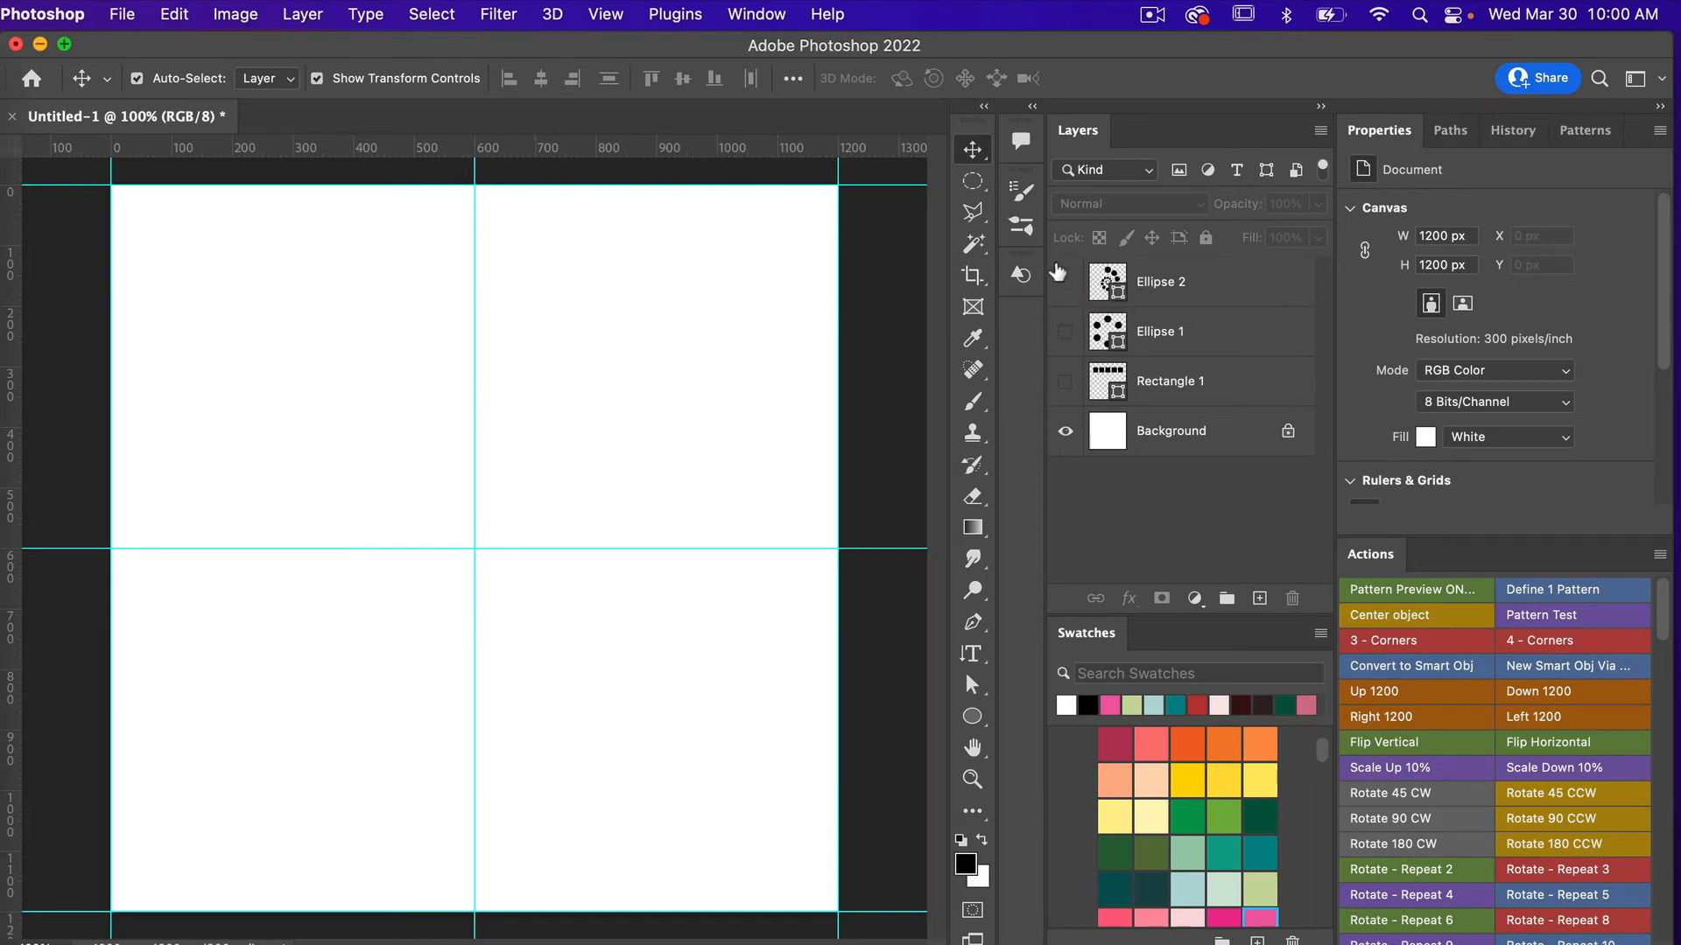
pyautogui.click(976, 183)
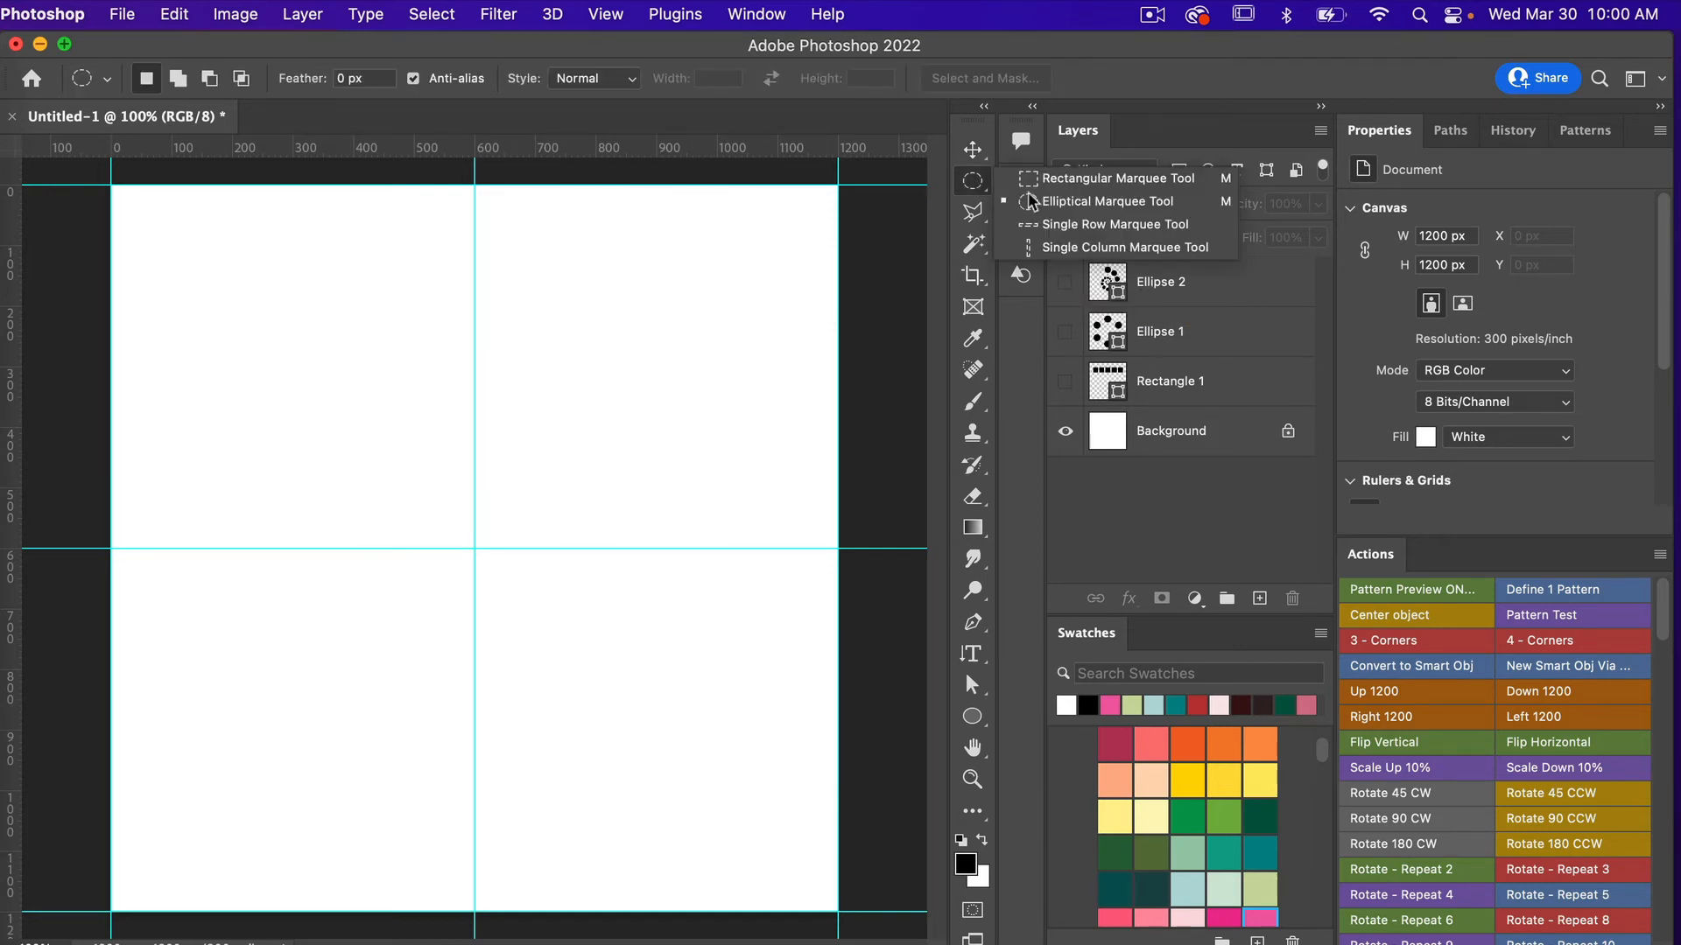
pyautogui.click(1066, 203)
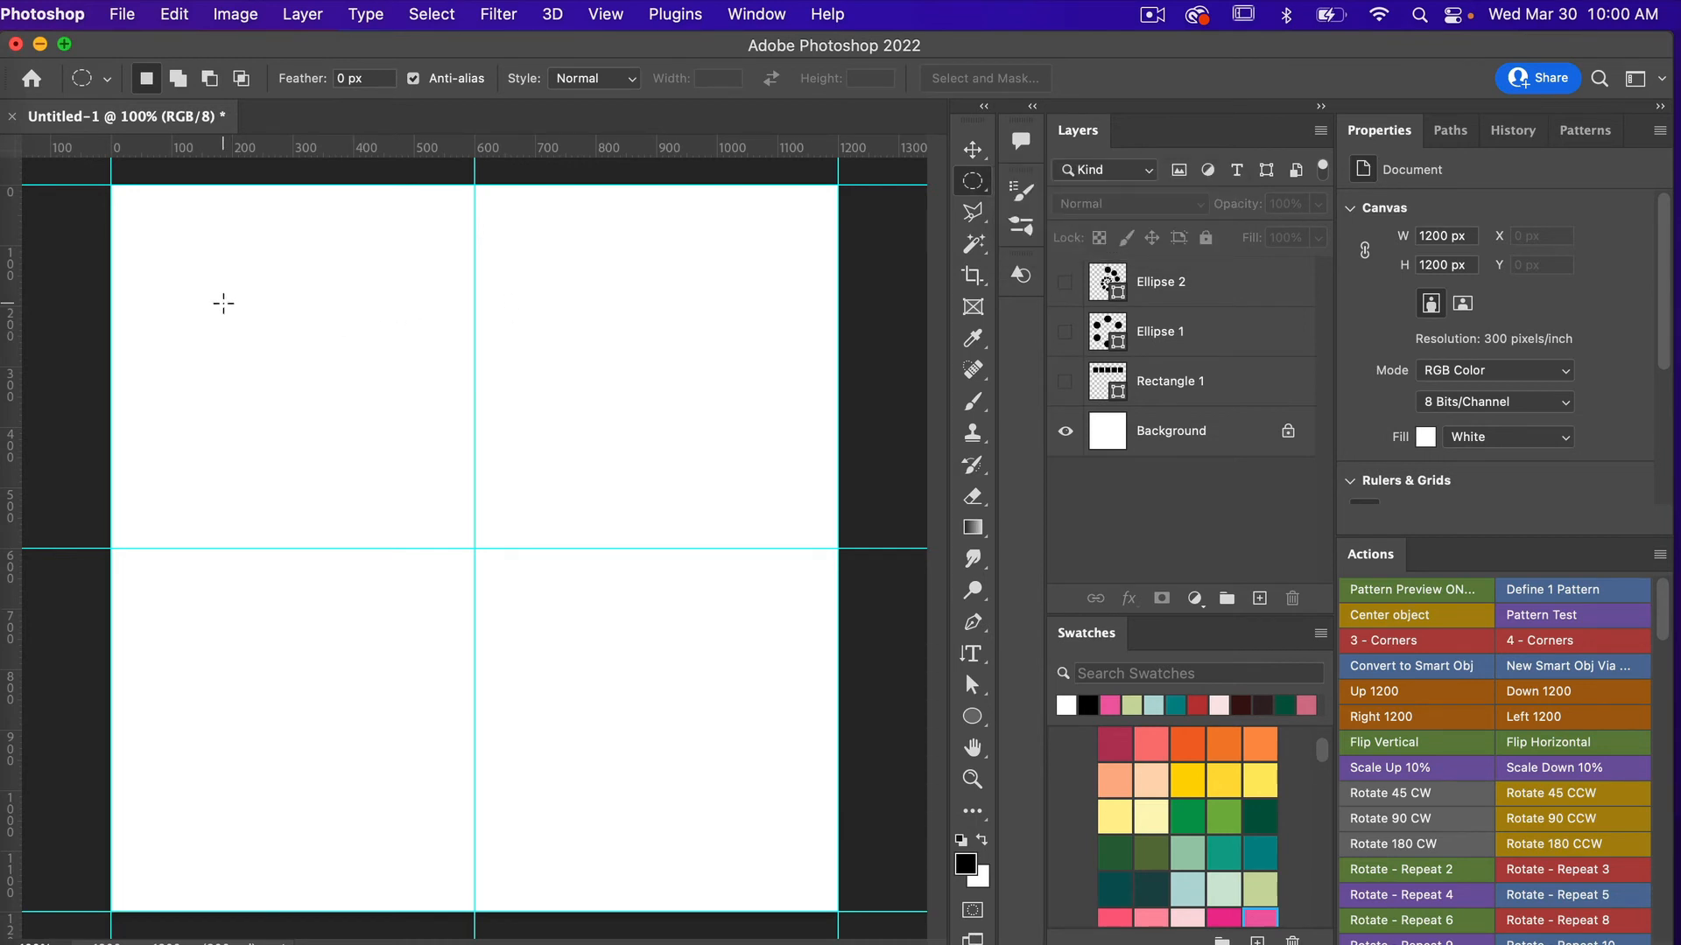
pyautogui.moveTo(224, 303); pyautogui.dragTo(352, 425)
# Fill the circular selection with the black foreground colour on a new layer and clear the selection.
pyautogui.click(1260, 598)
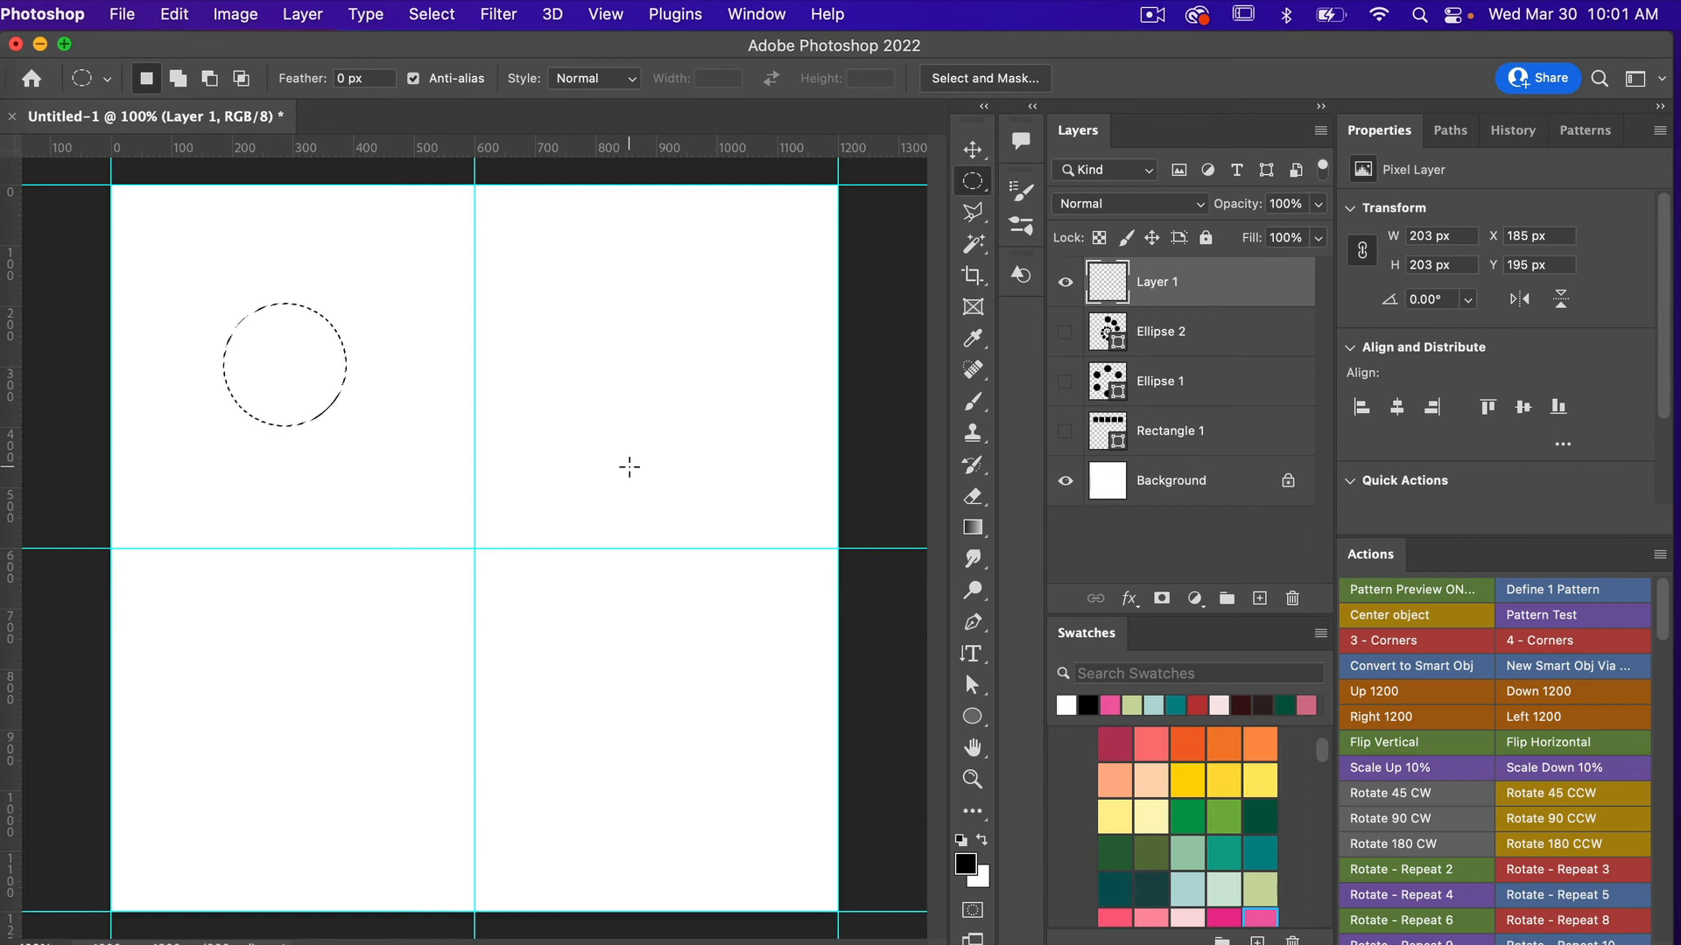
pyautogui.press('alt')
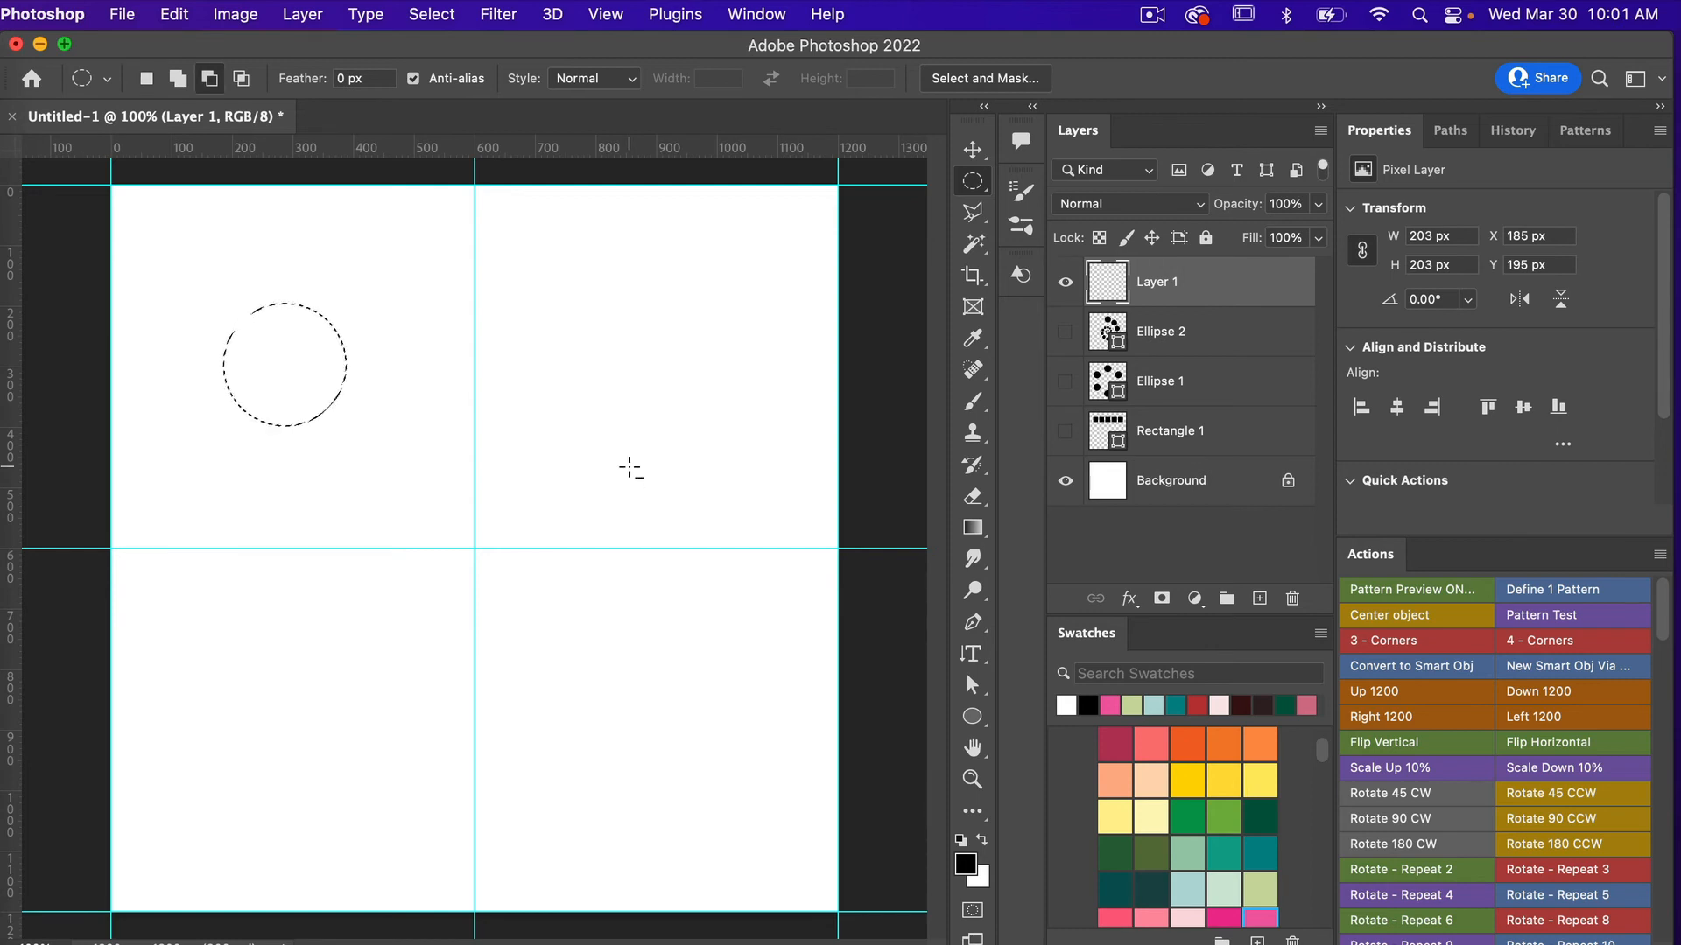
pyautogui.hotkey('alt', 'BackSpace')
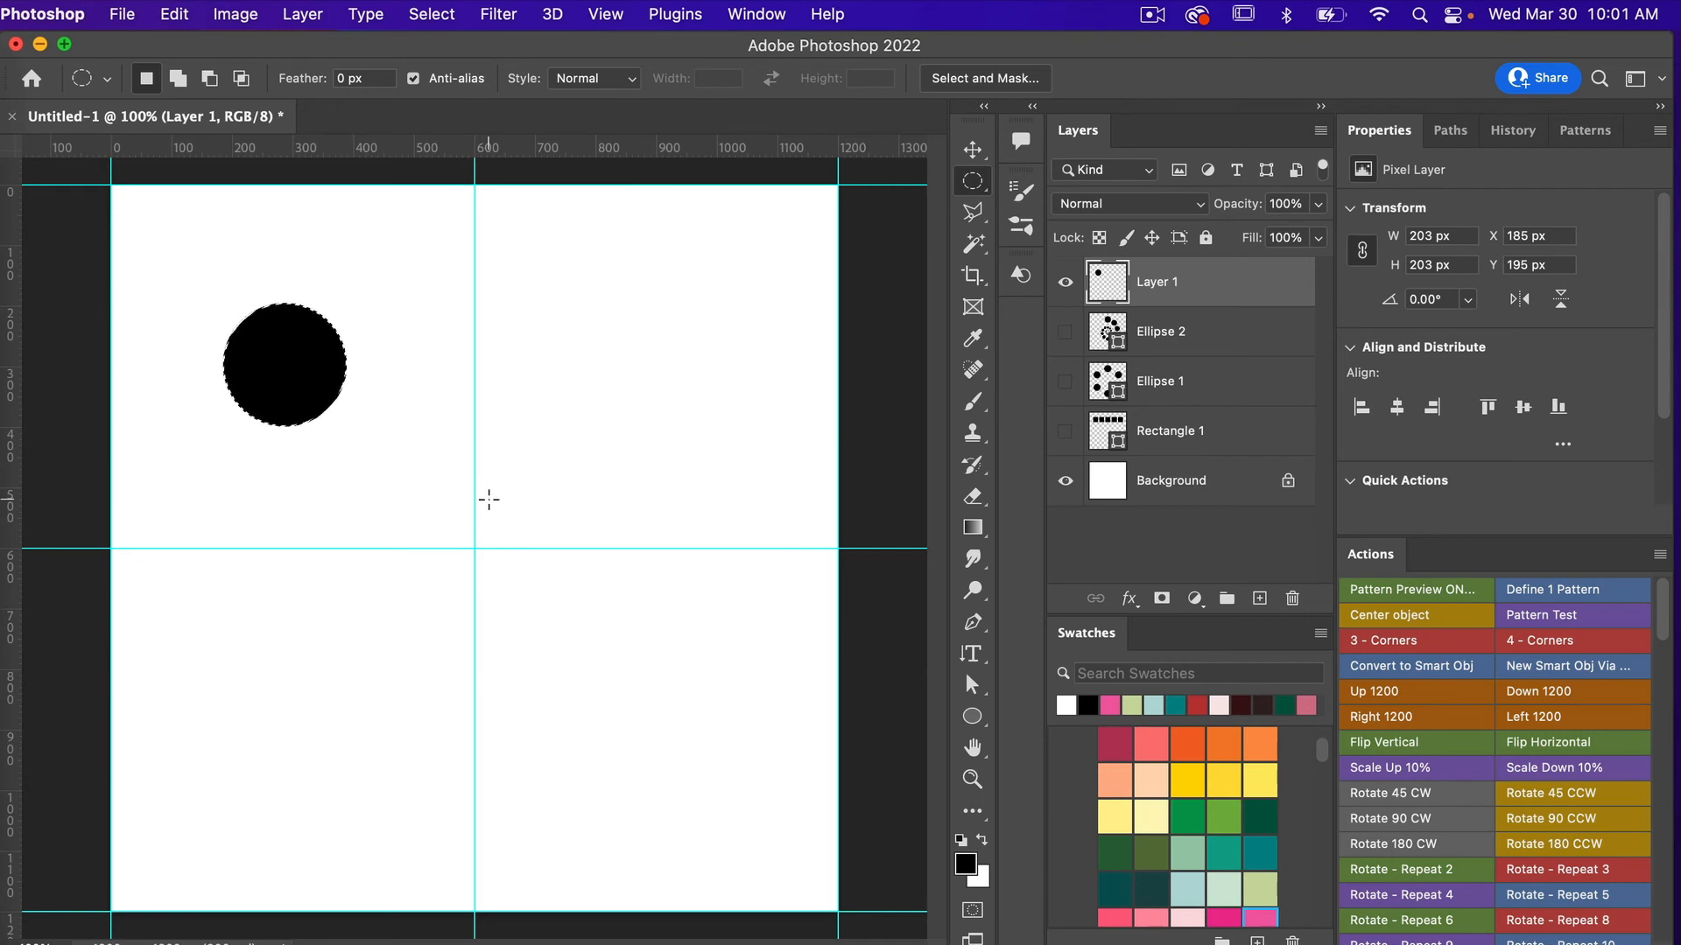
pyautogui.press('super+d')
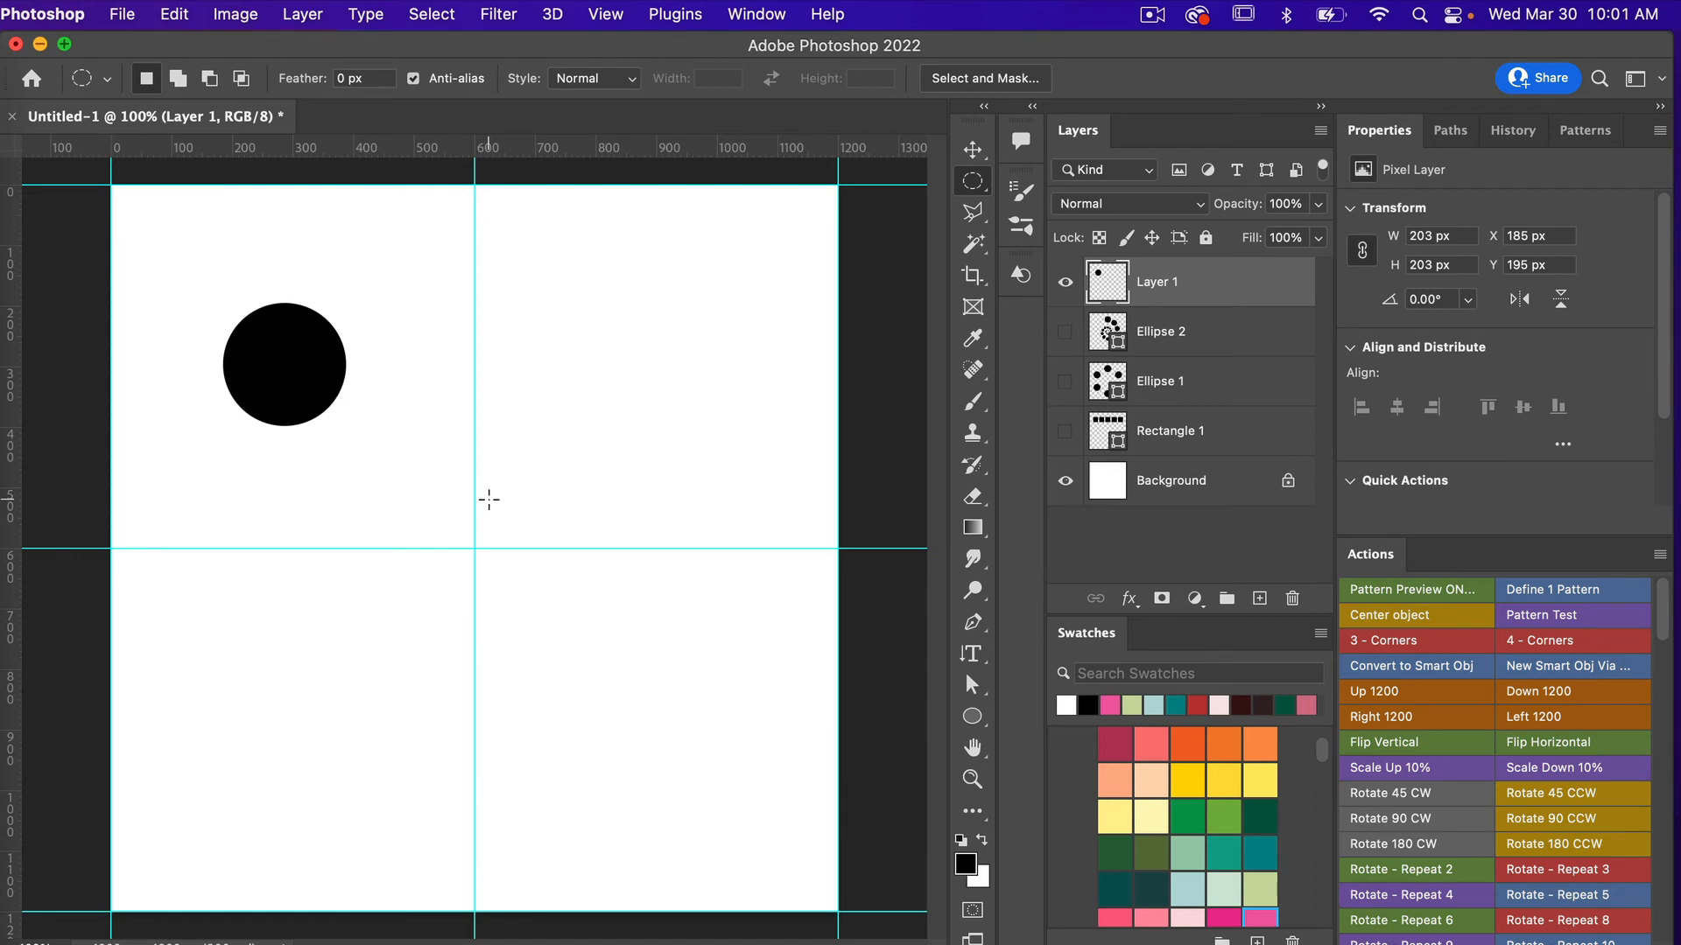
# Move the black circle to X 50 px, Y 499 px and copy-transform it along the horizontal guide to a centre at X 389.5 px.
pyautogui.press('v')
pyautogui.moveTo(284, 364); pyautogui.dragTo(221, 592)
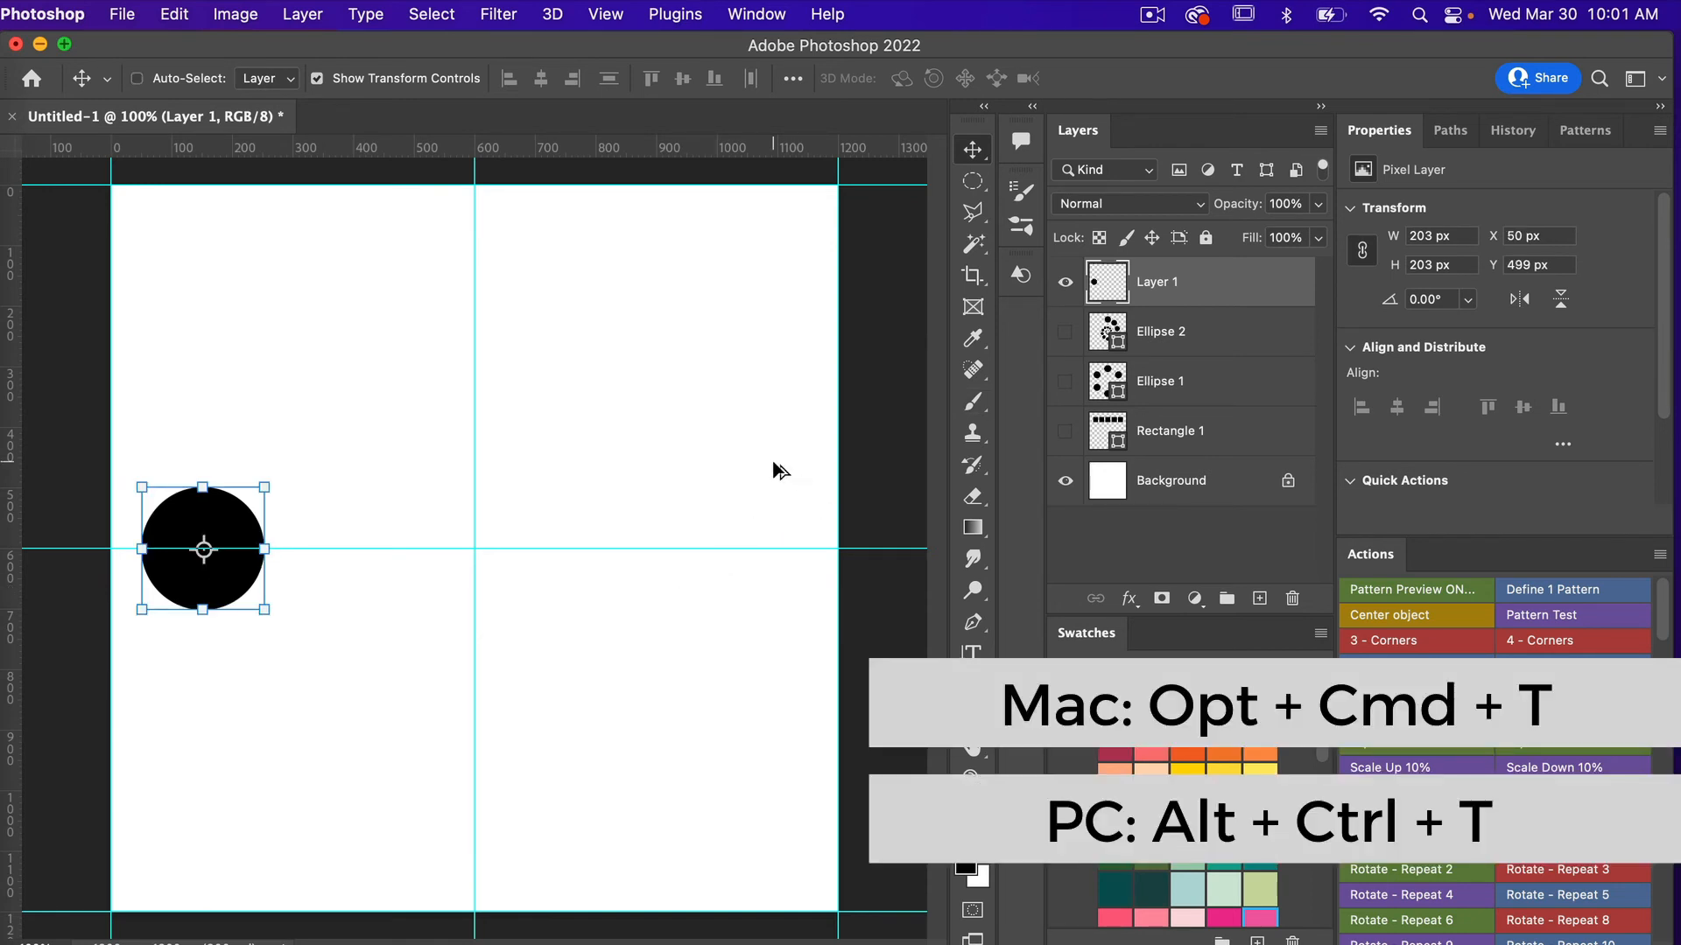
pyautogui.press('alt+super+t')
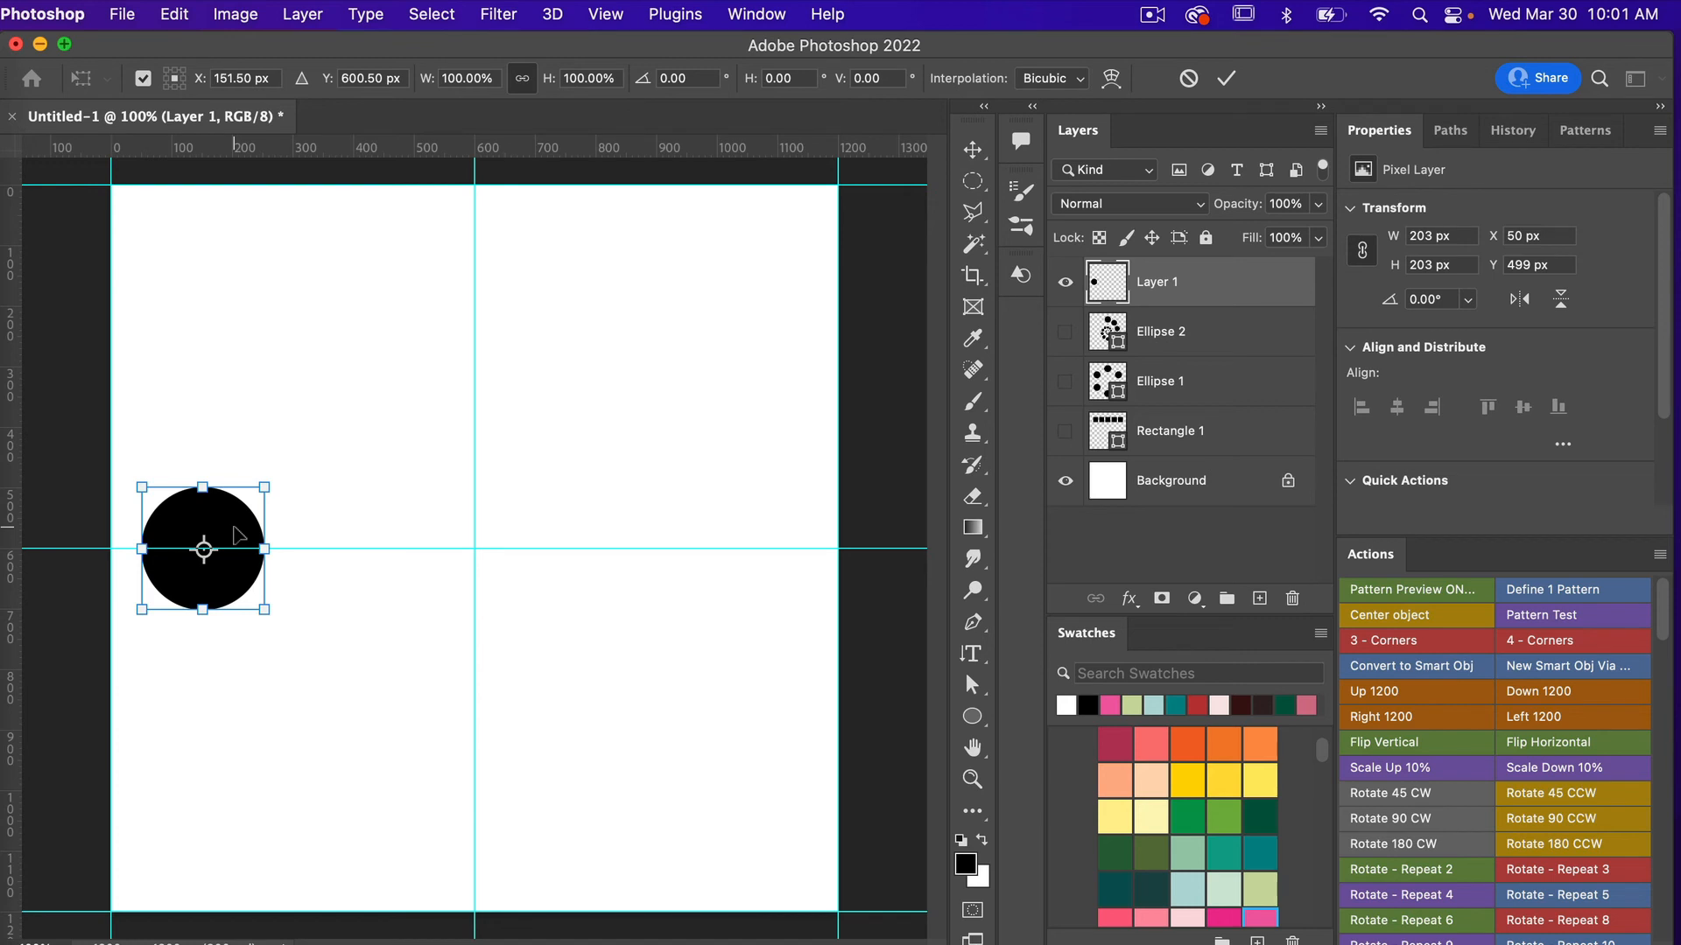
pyautogui.moveTo(235, 534); pyautogui.dragTo(384, 530)
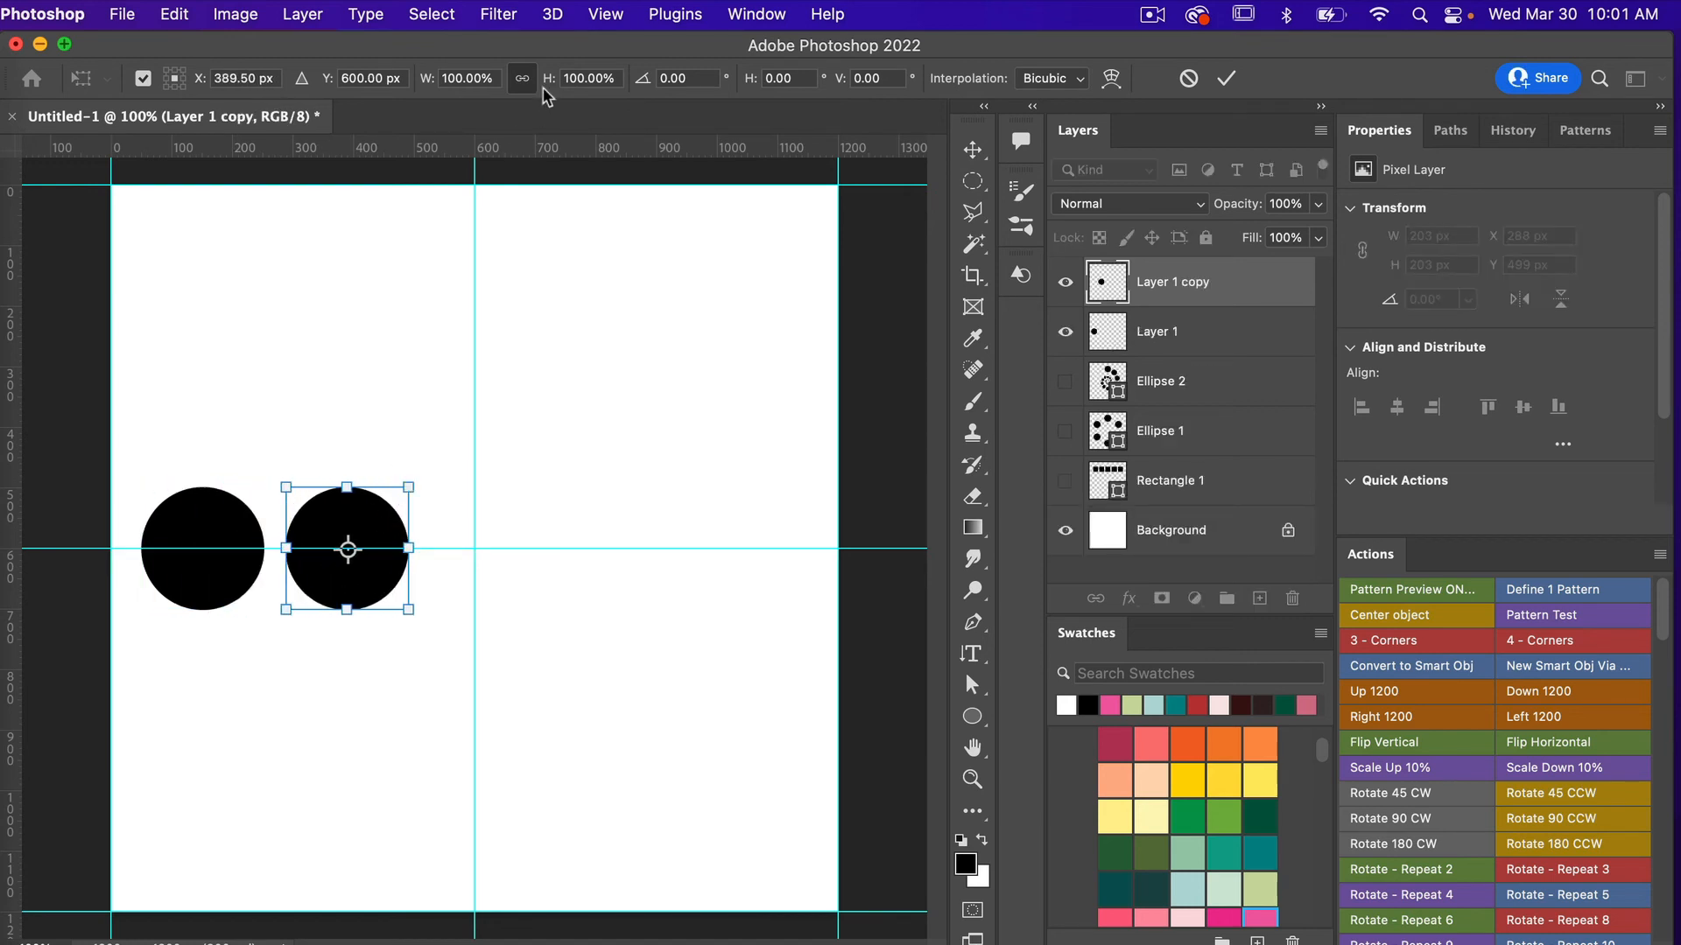
# Scale the second circle proportionally to 90% and commit the transform.
pyautogui.click(464, 79)
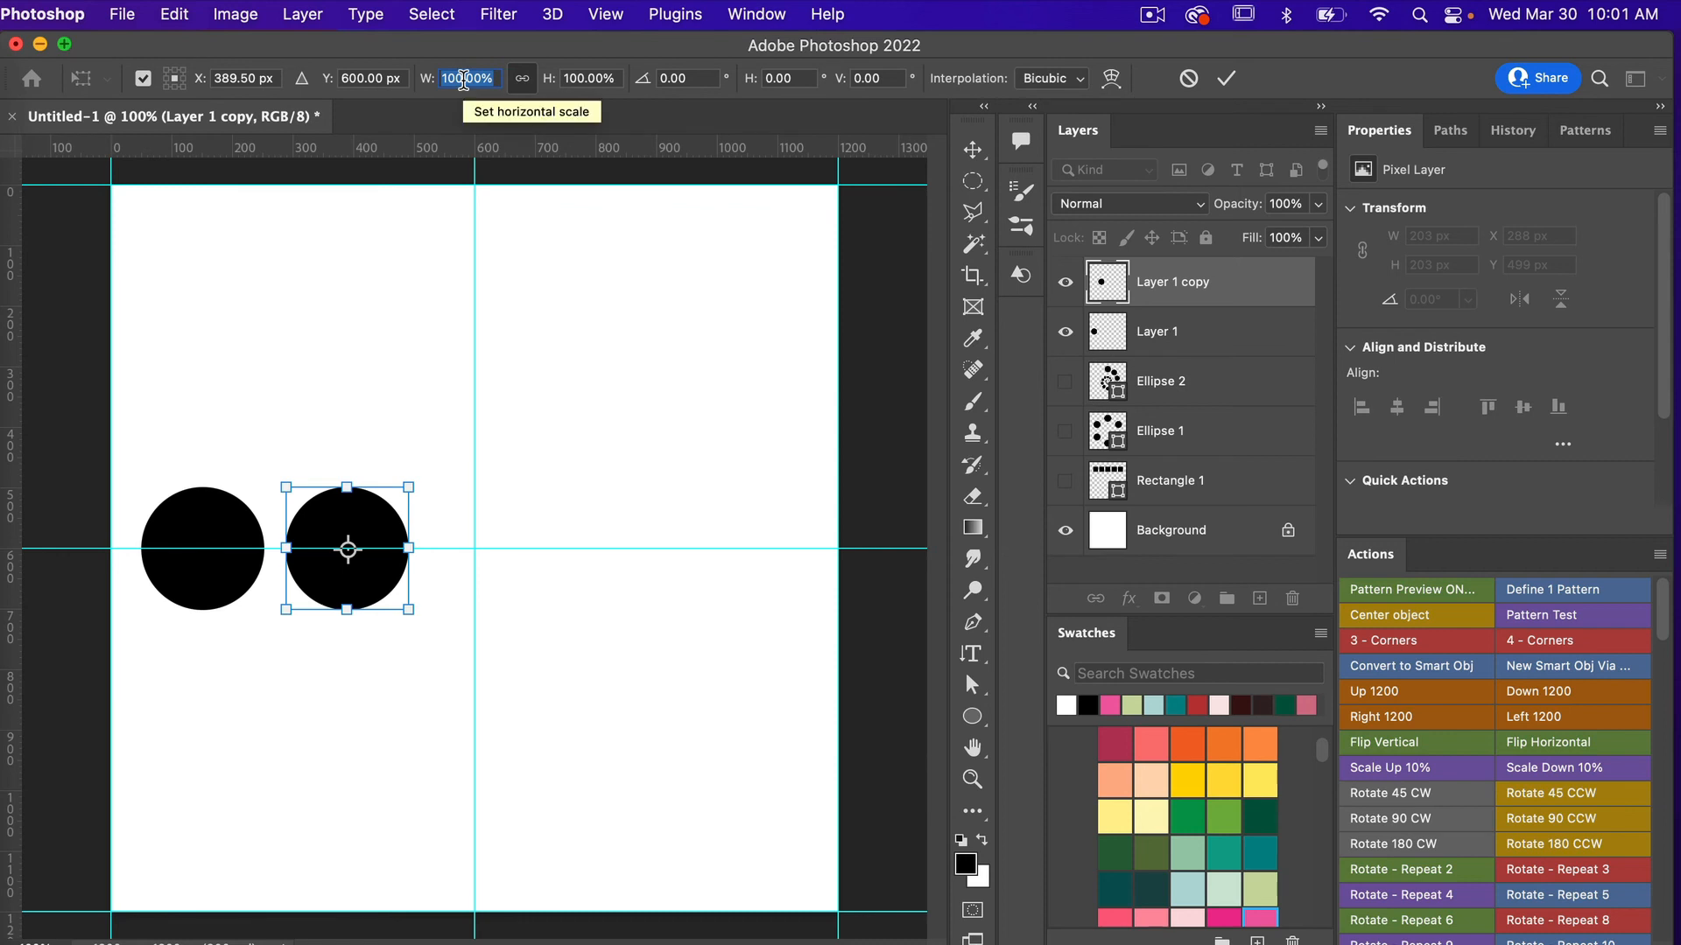
pyautogui.write('90')
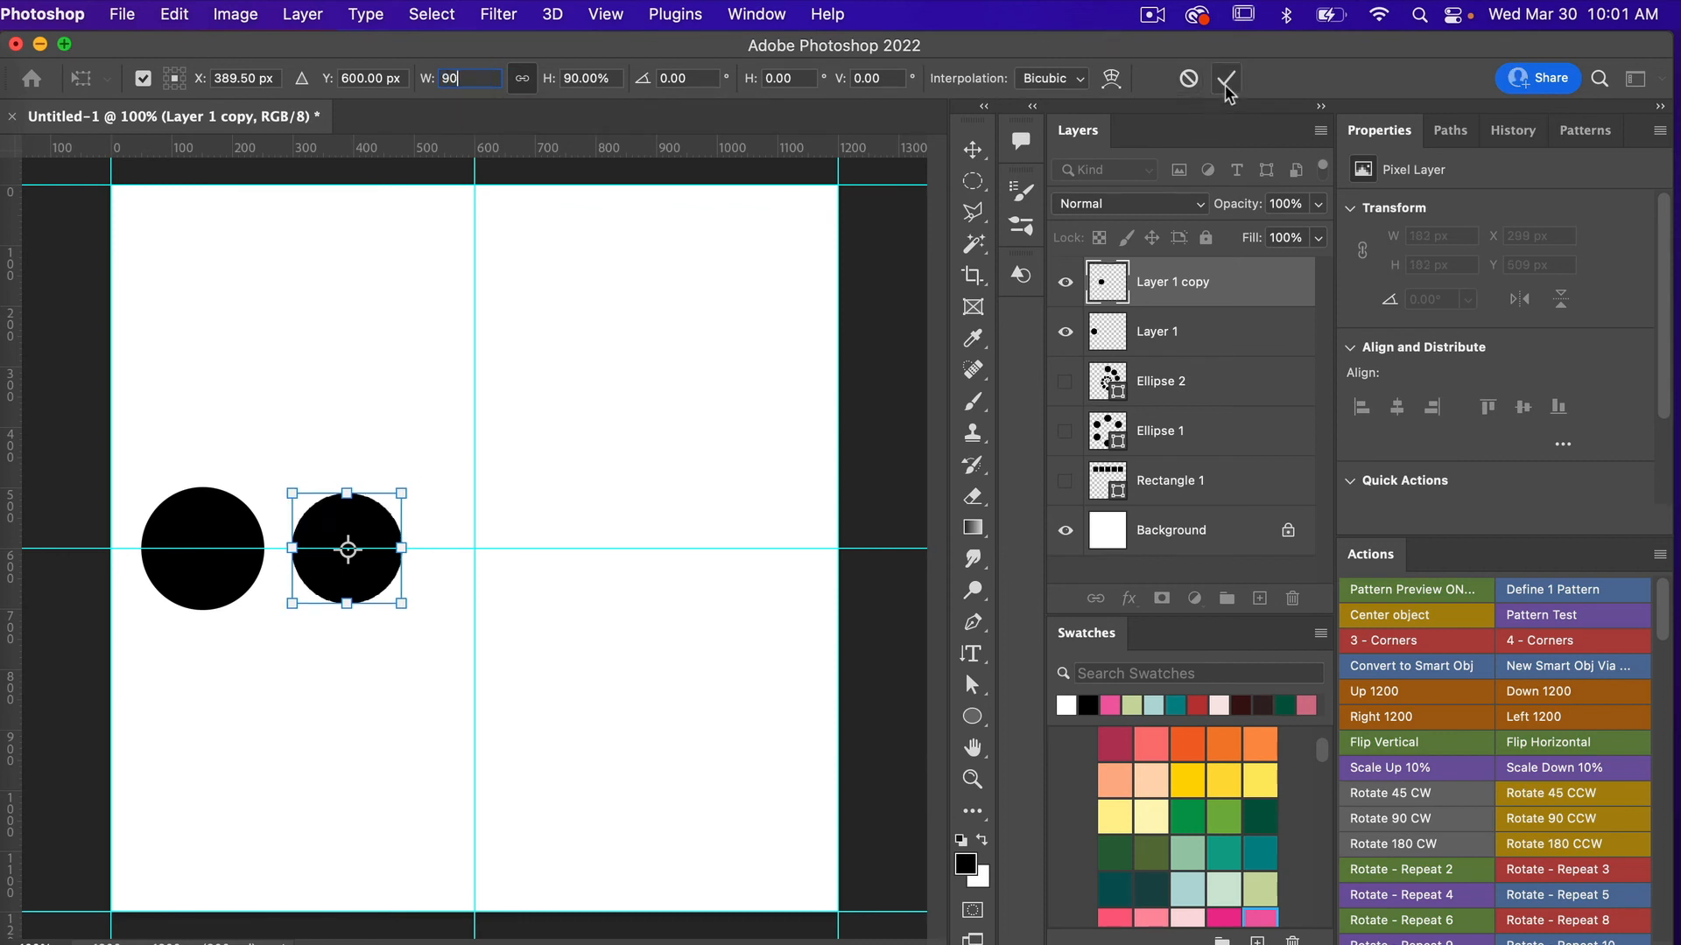
pyautogui.click(1226, 80)
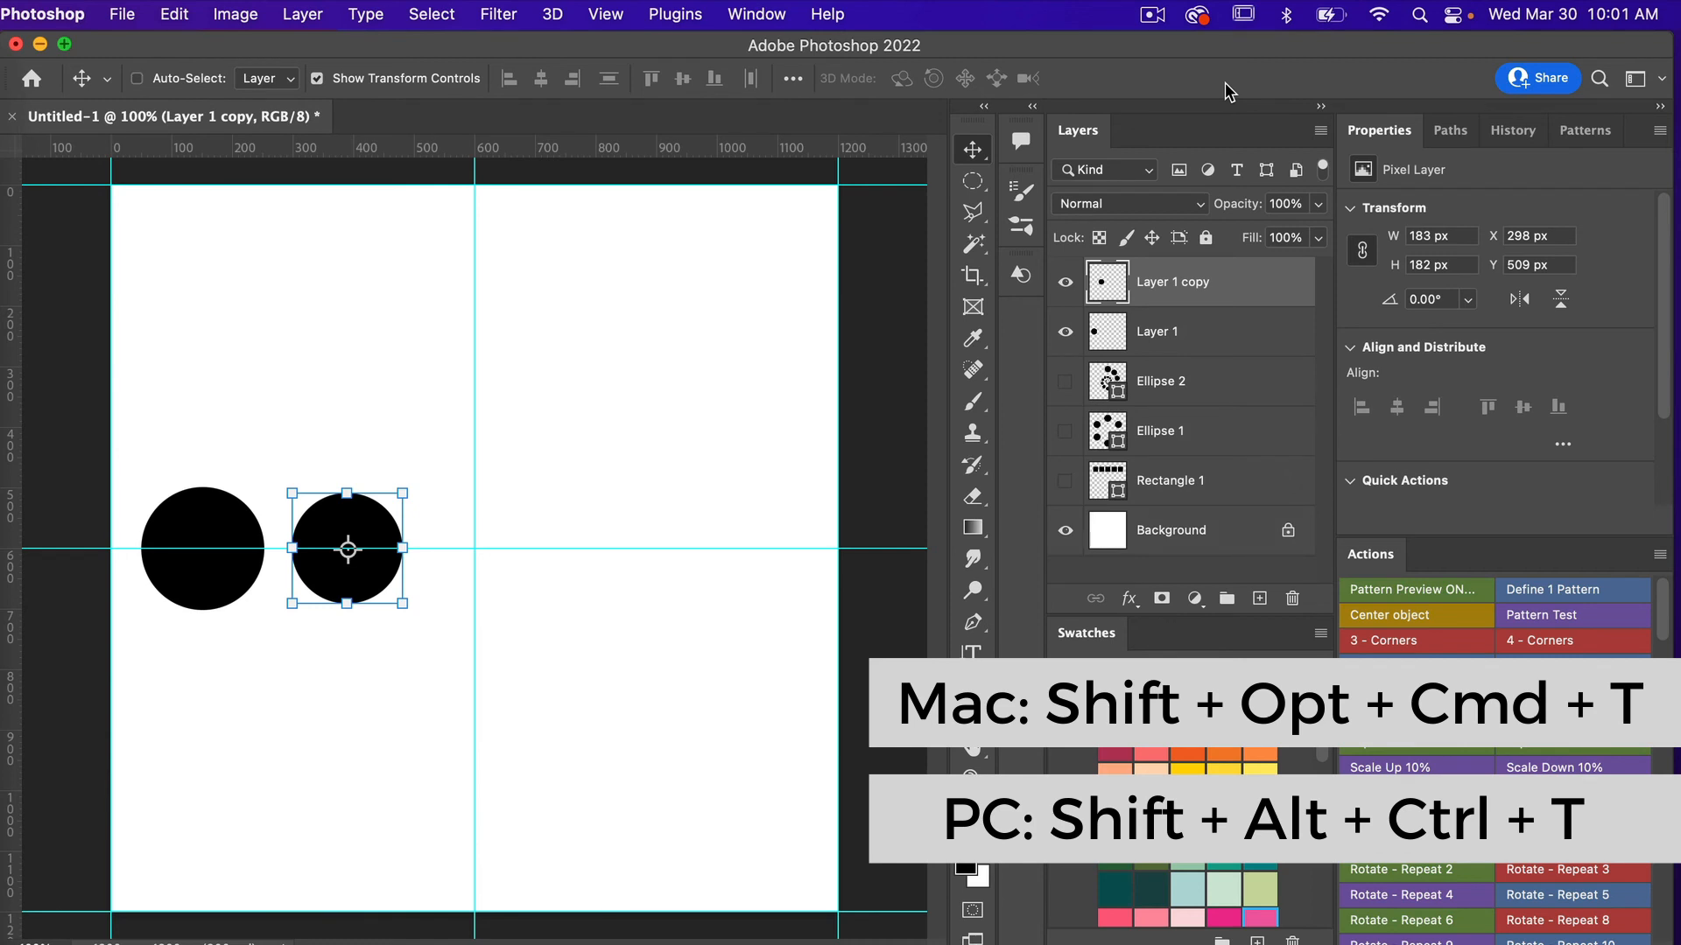
# Repeat the move-and-shrink copy-transform four times to complete a row of six progressively smaller circles.
pyautogui.press('alt+shift+super+t')
pyautogui.press('alt+shift+super+t')
pyautogui.press('alt+shift+super+t')
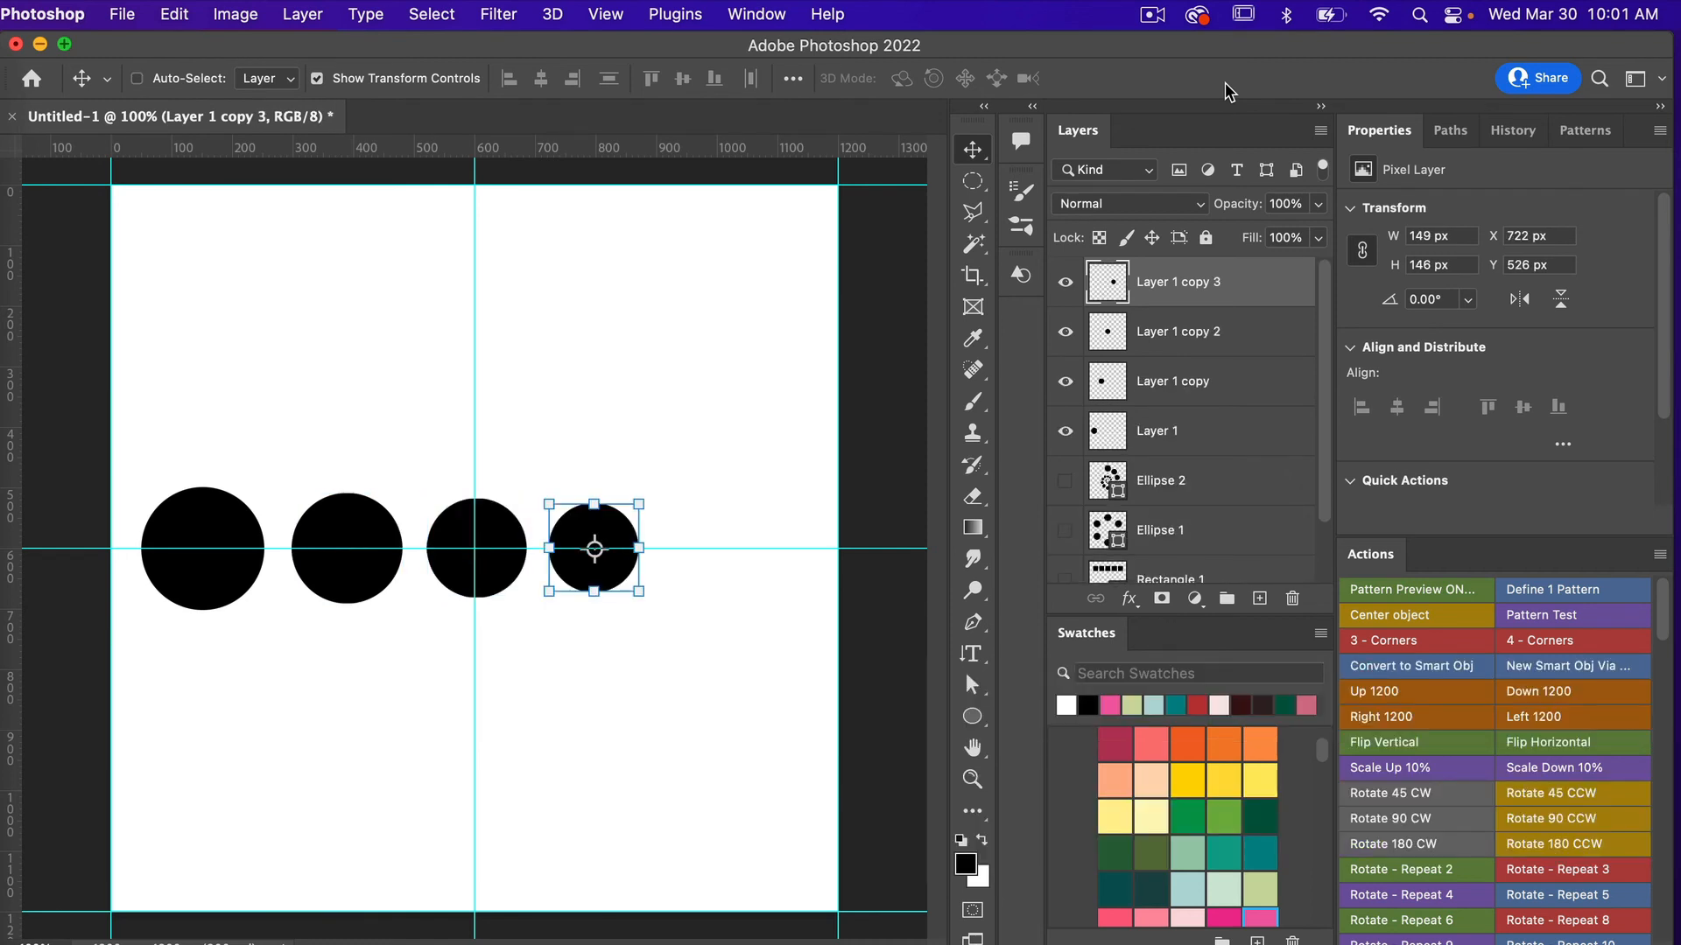
pyautogui.press('alt+shift+super+t')
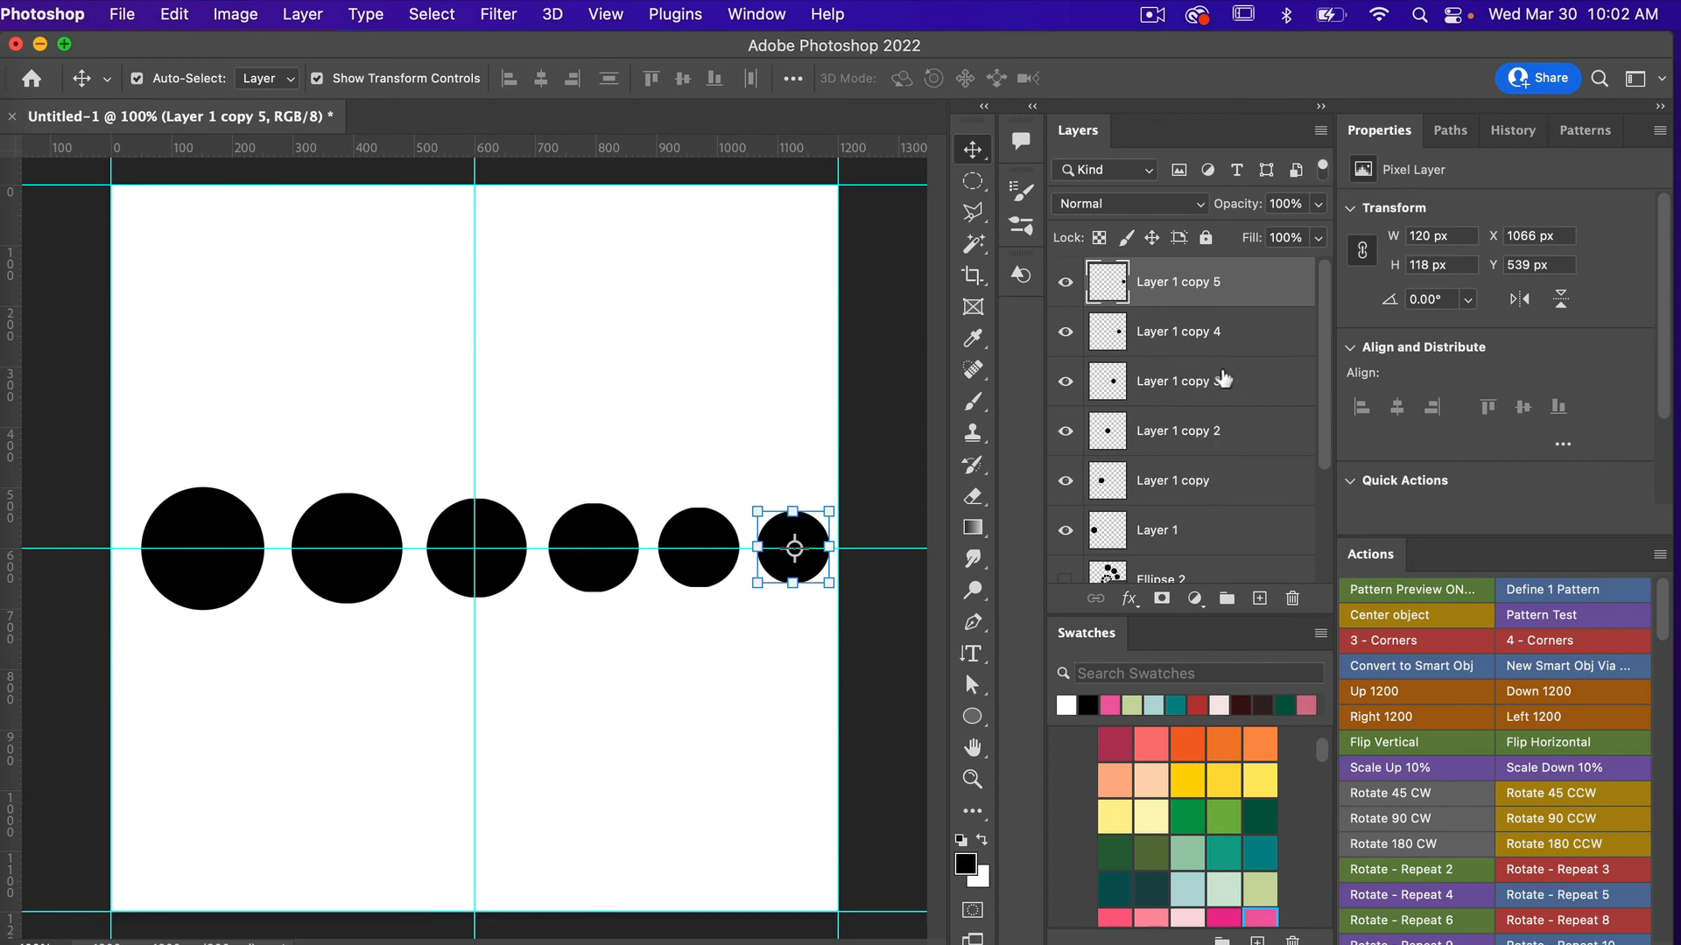
pyautogui.scroll(-5, 1209, 462)
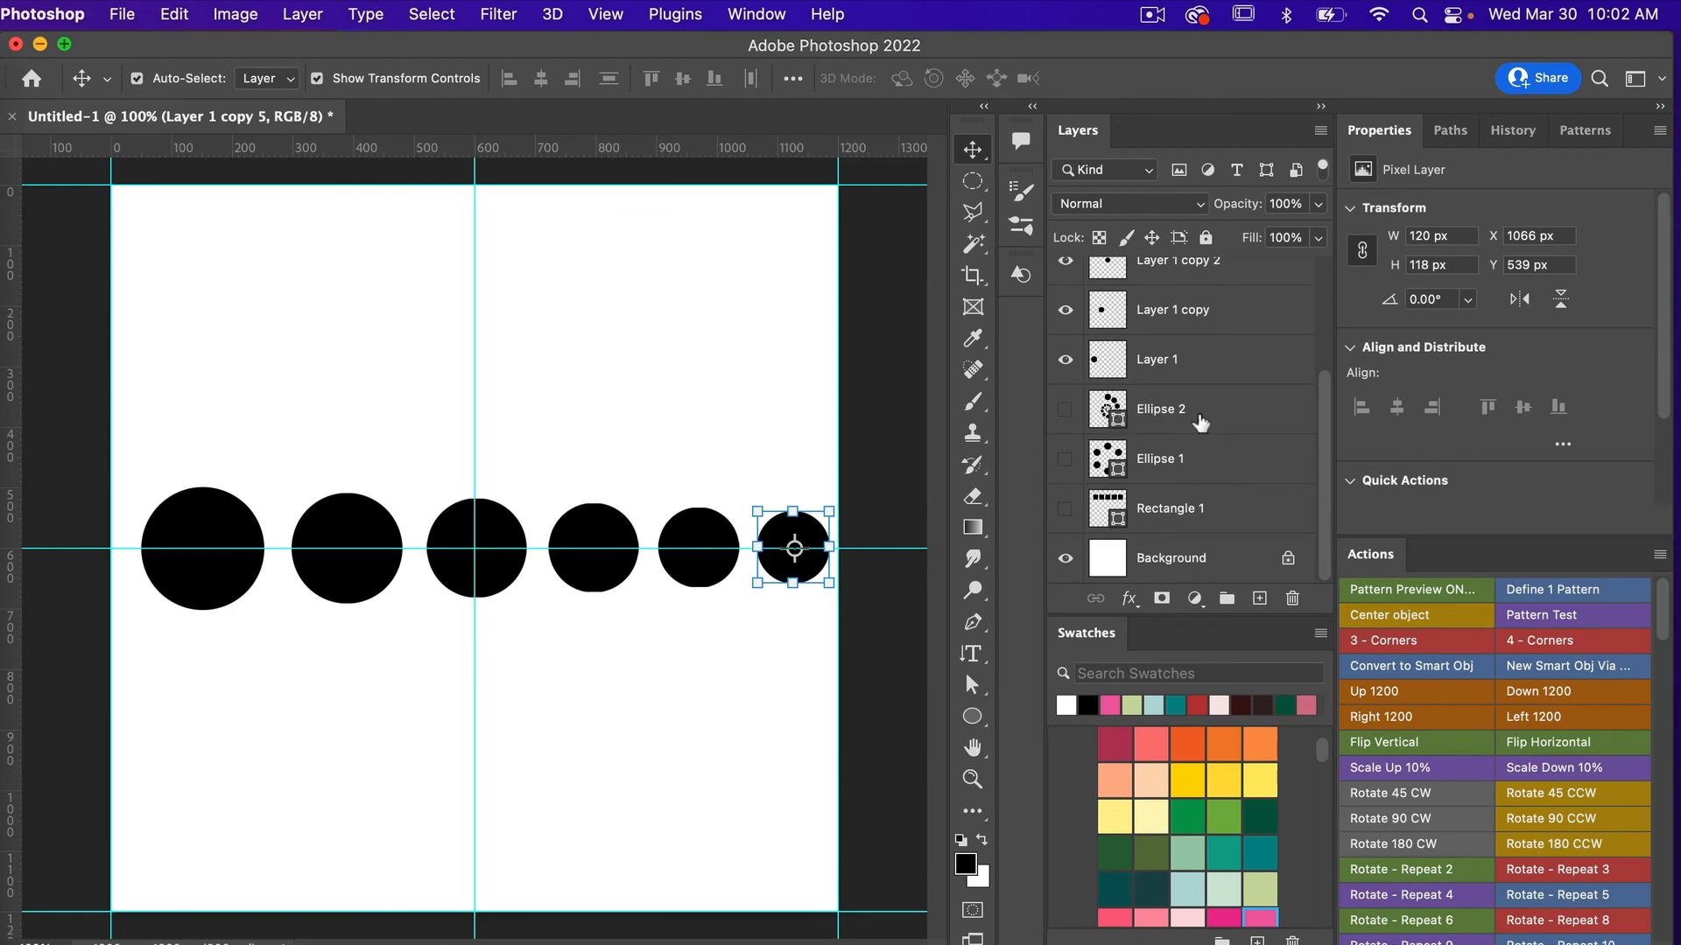
pyautogui.scroll(5, 1200, 423)
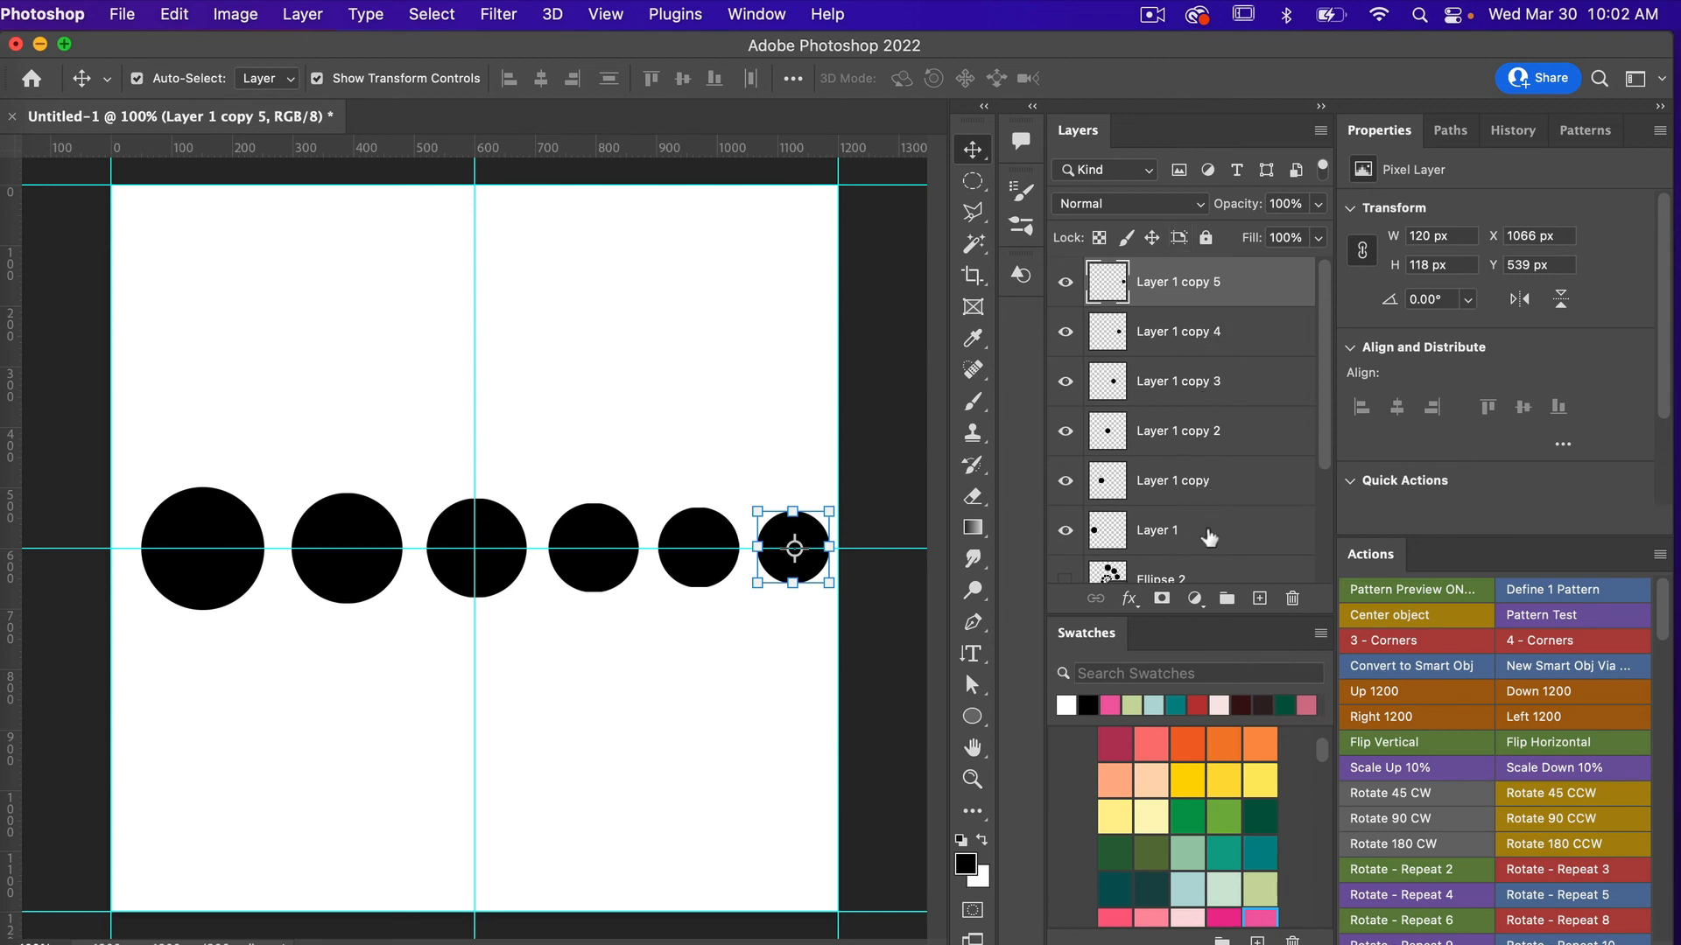
pyautogui.scroll(-3, 1170, 420)
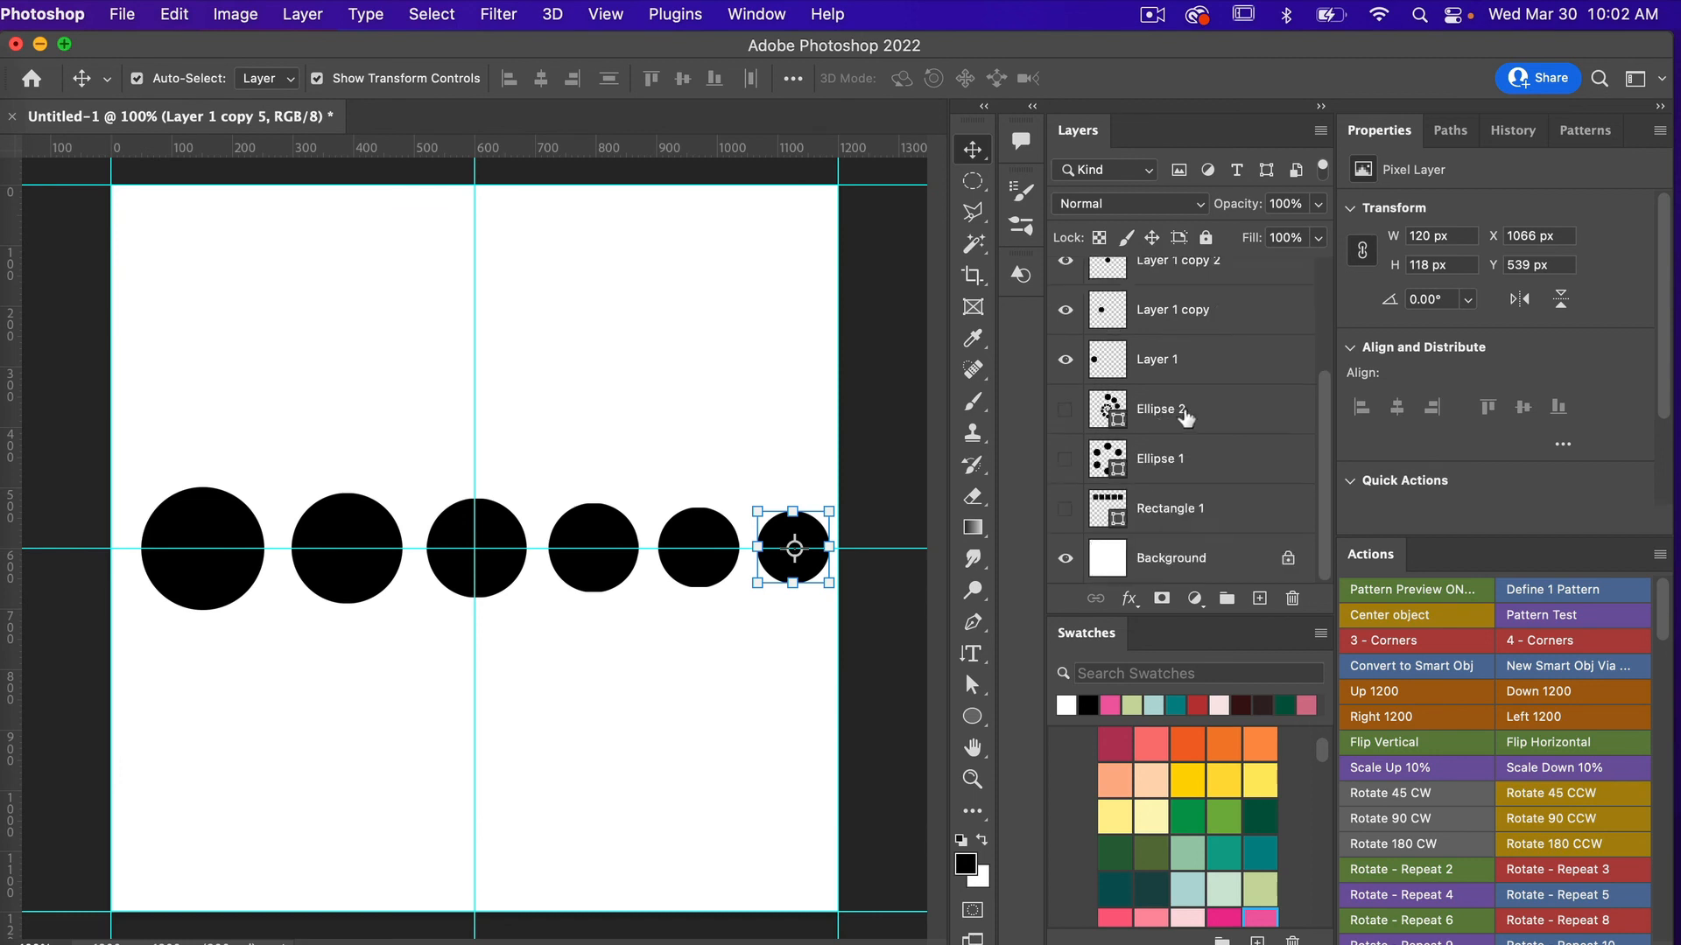